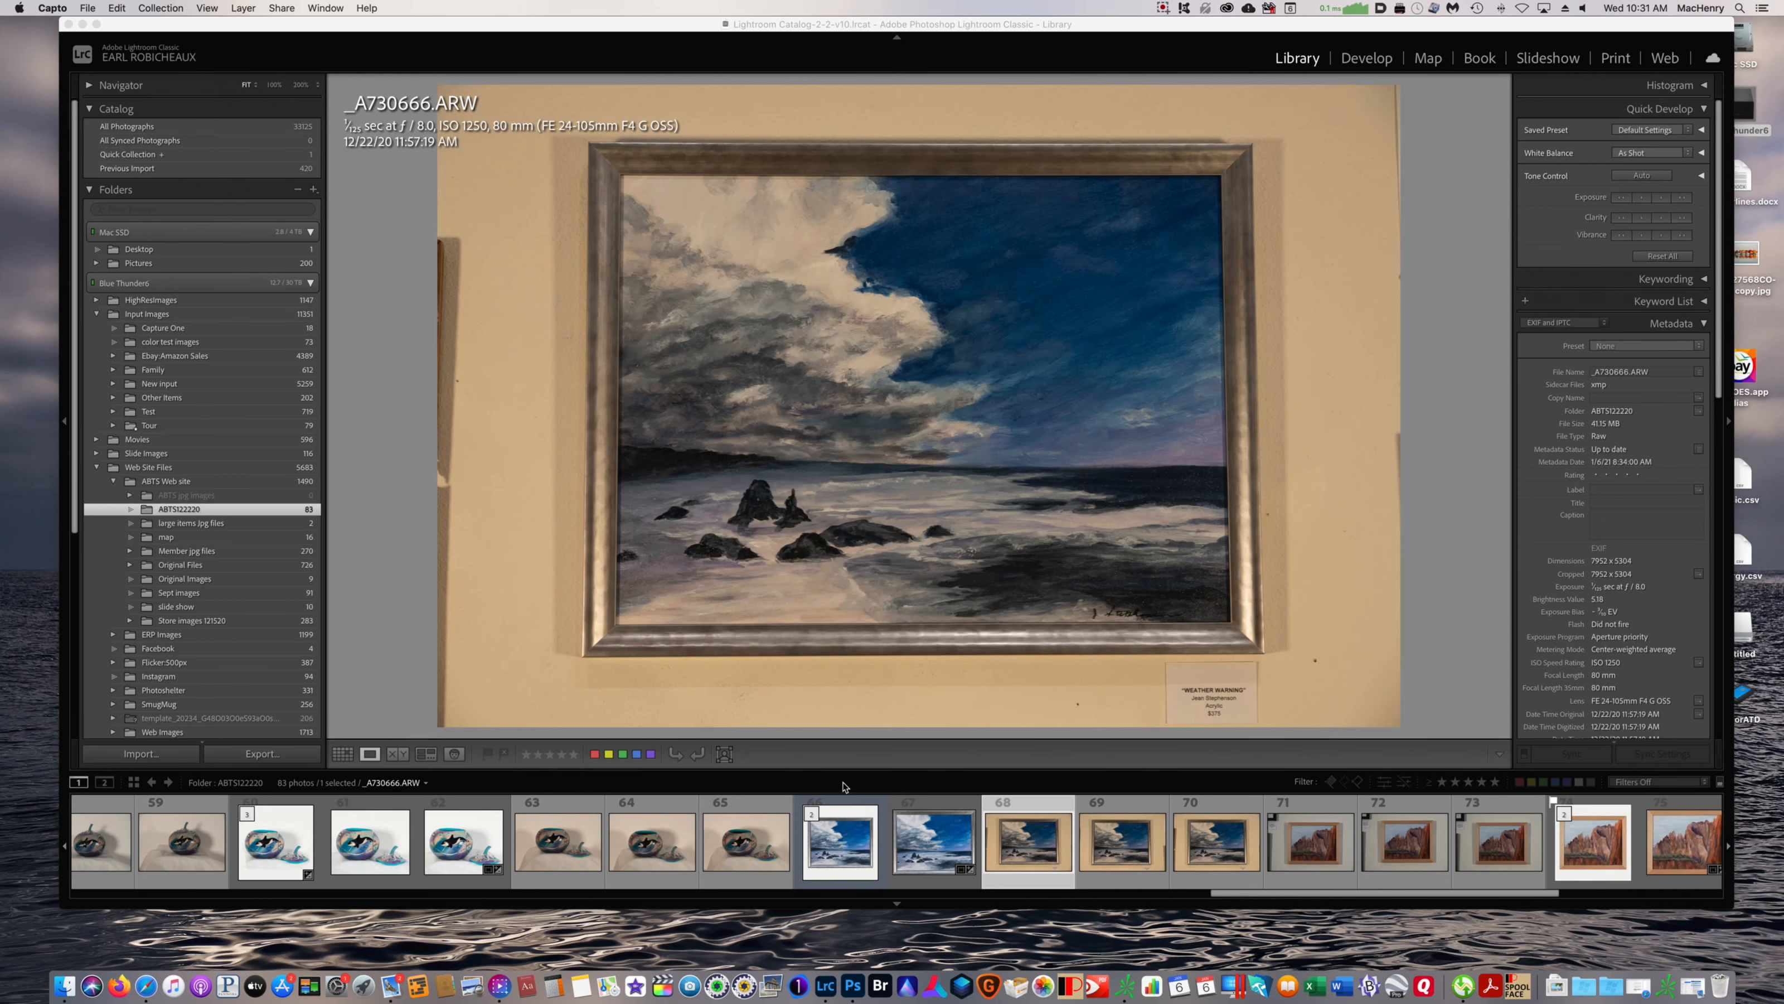
# Open the raw photo _A730666.ARW for developing and sample its white balance from the white label card below the frame
pyautogui.click(843, 845)
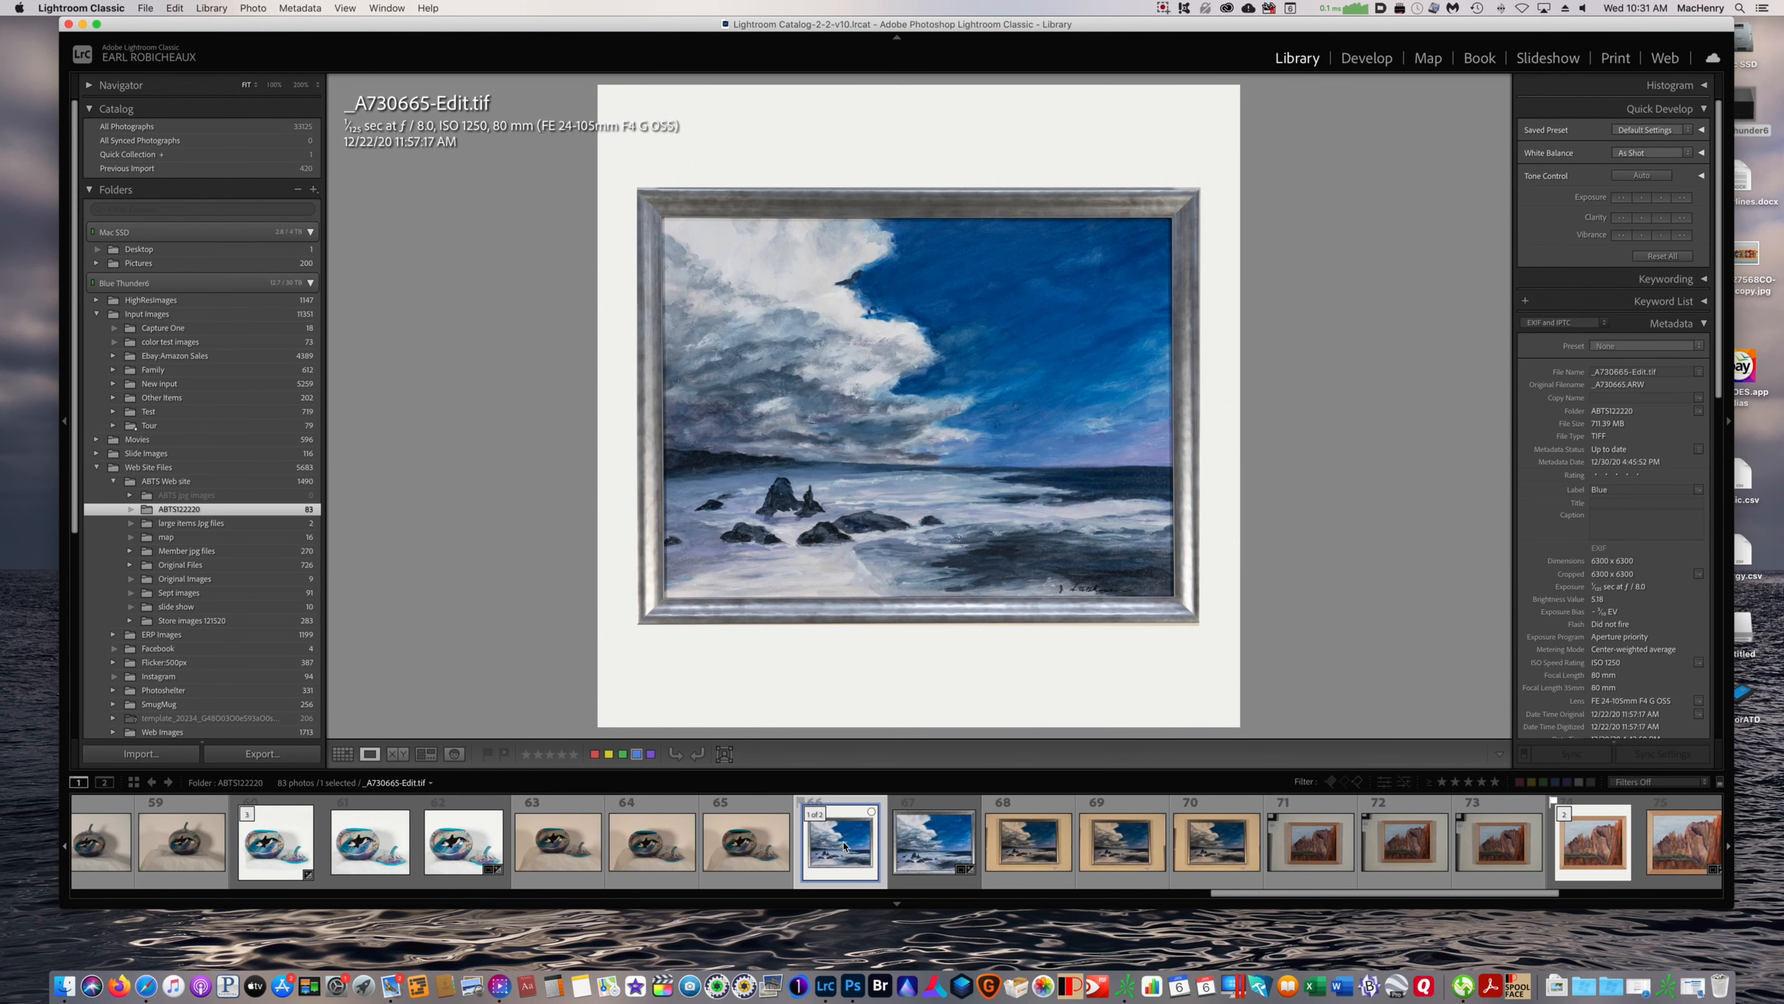
pyautogui.click(1027, 849)
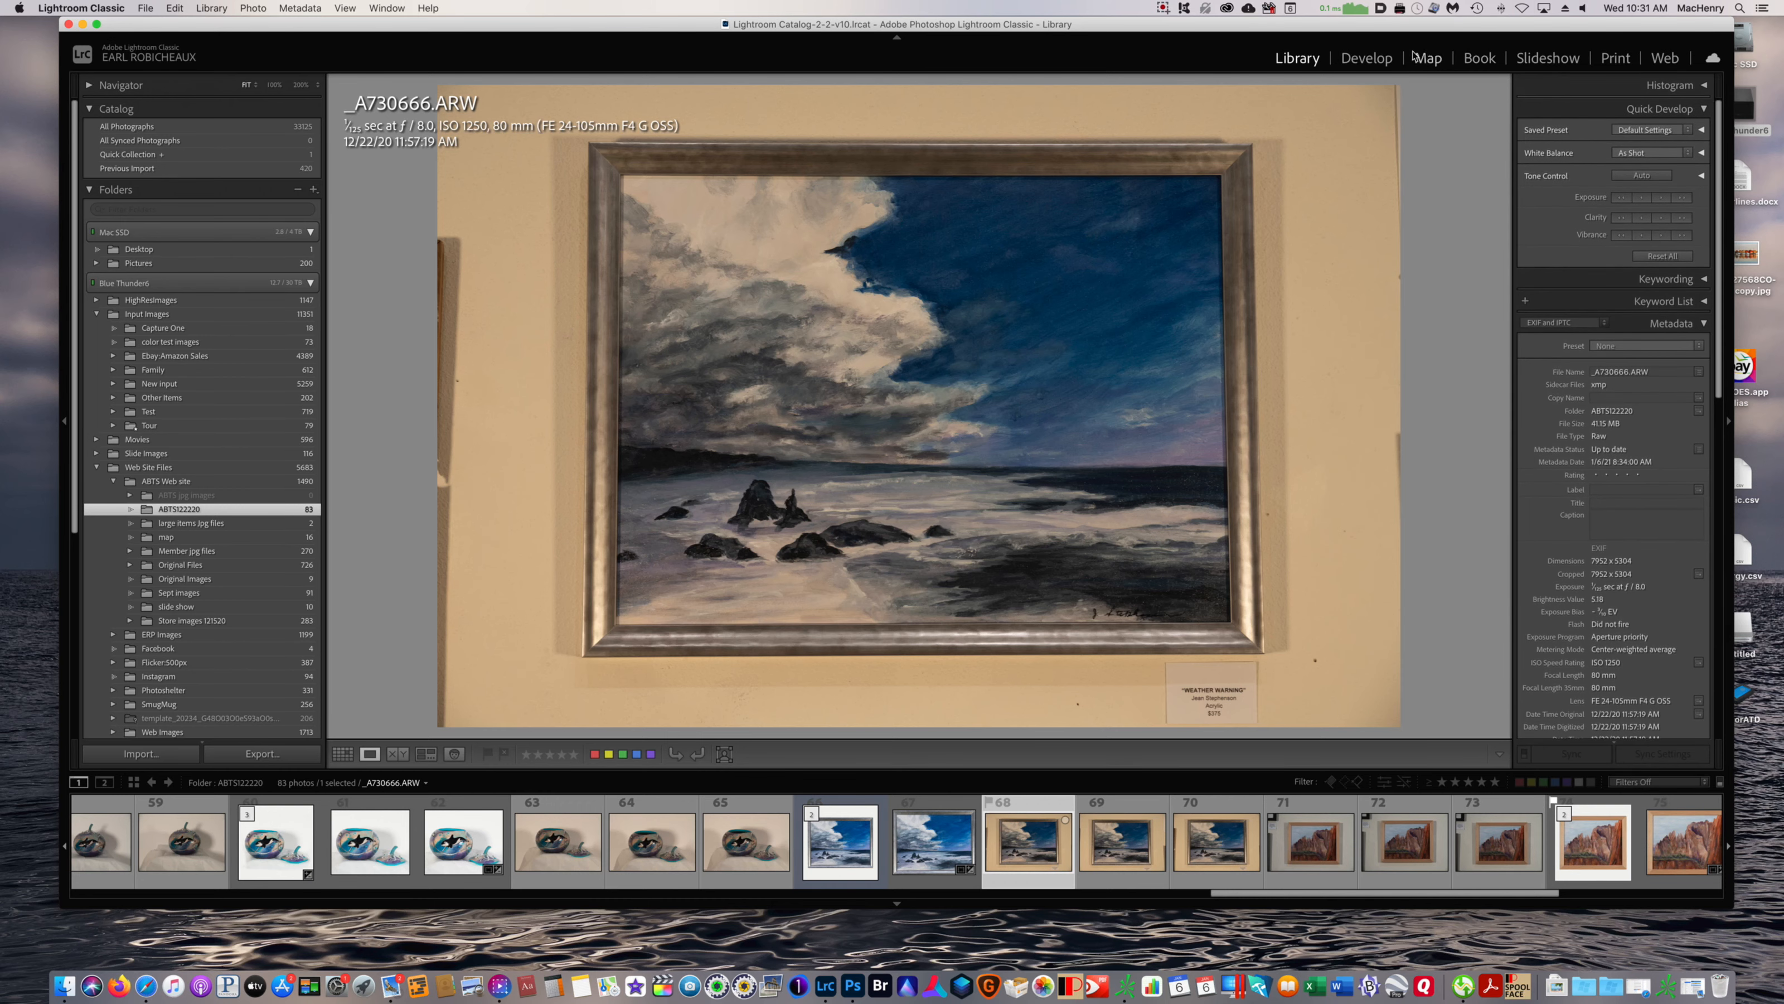
pyautogui.click(1359, 67)
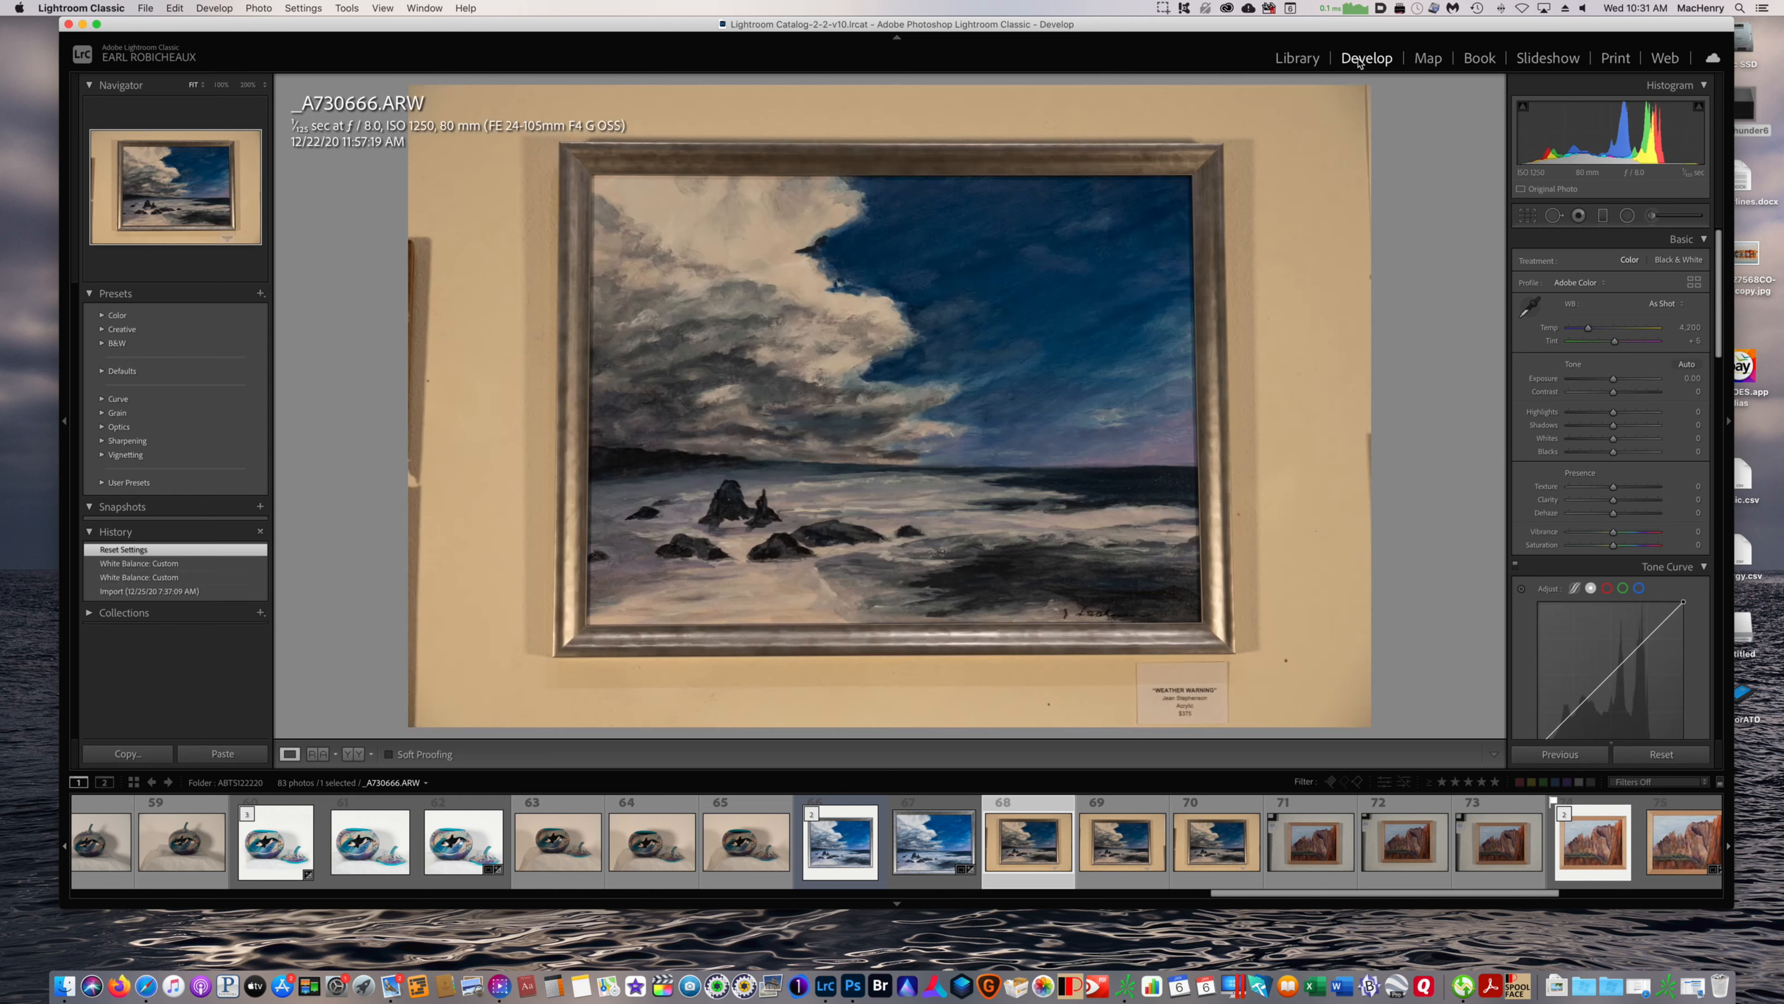
pyautogui.click(1529, 306)
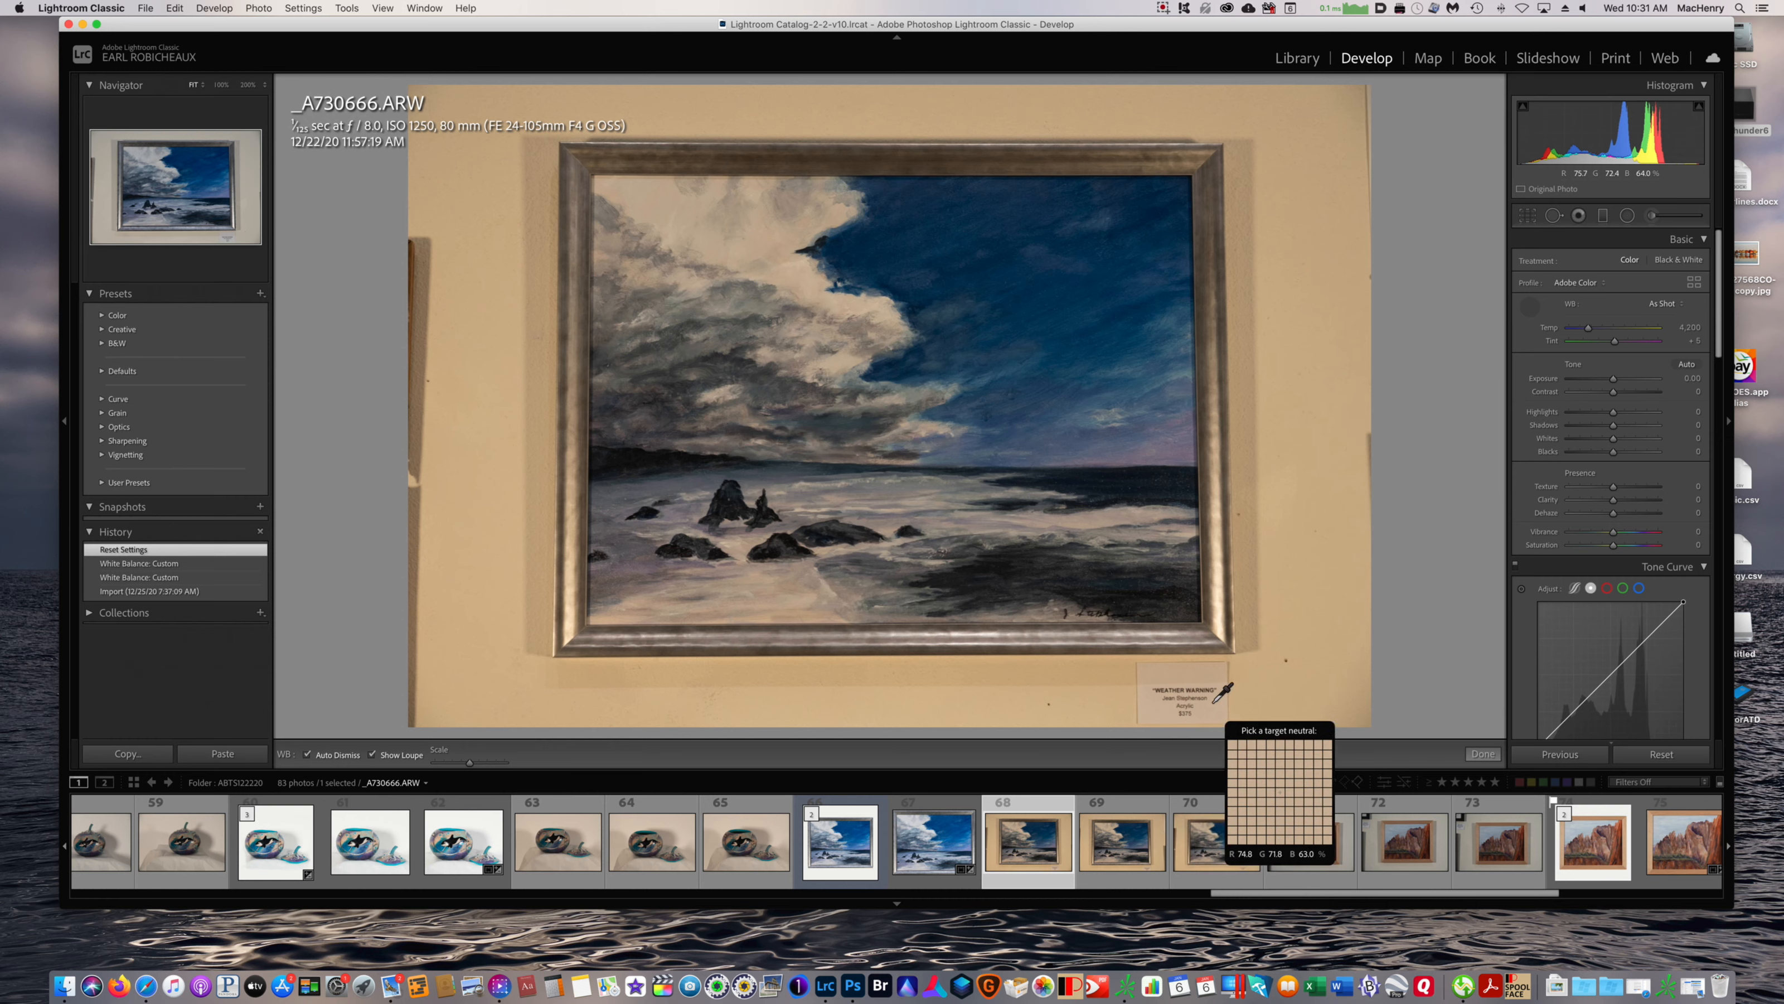
pyautogui.click(1160, 706)
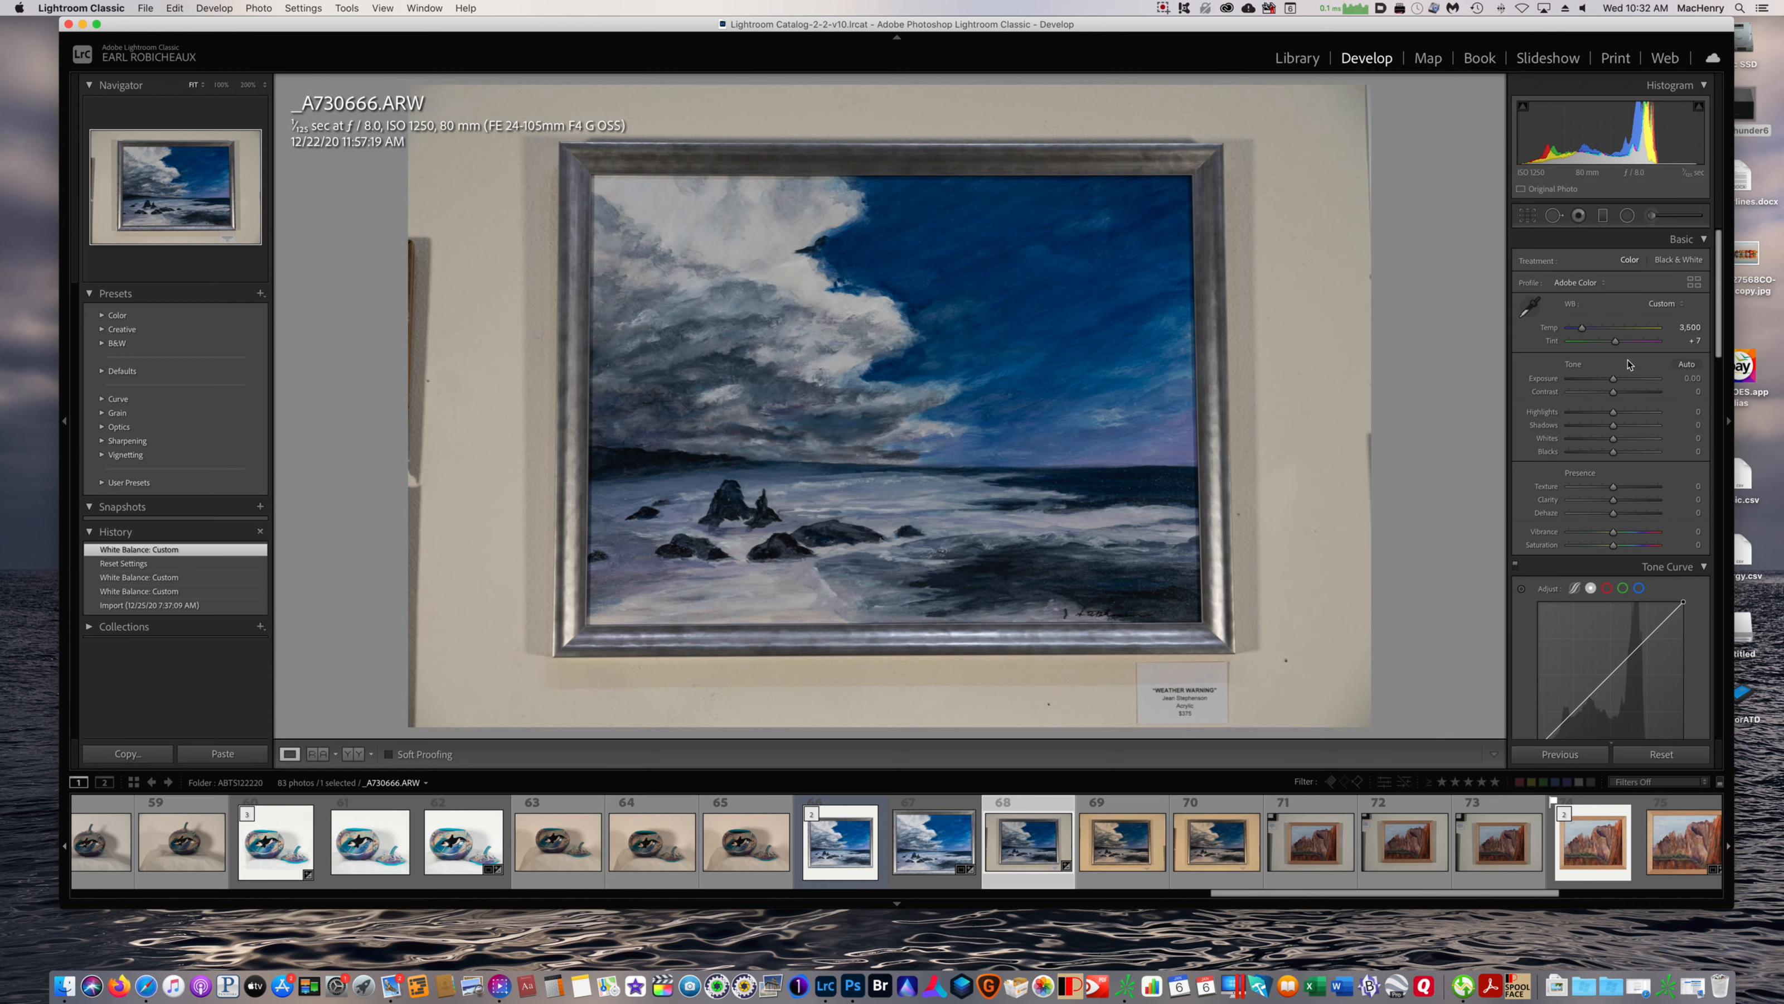
# Set Exposure to +1.00, Whites to +27, Blacks to -26, Clarity to +16, Vibrance to +7 and Saturation to +2
pyautogui.moveTo(1619, 382); pyautogui.dragTo(1626, 380)
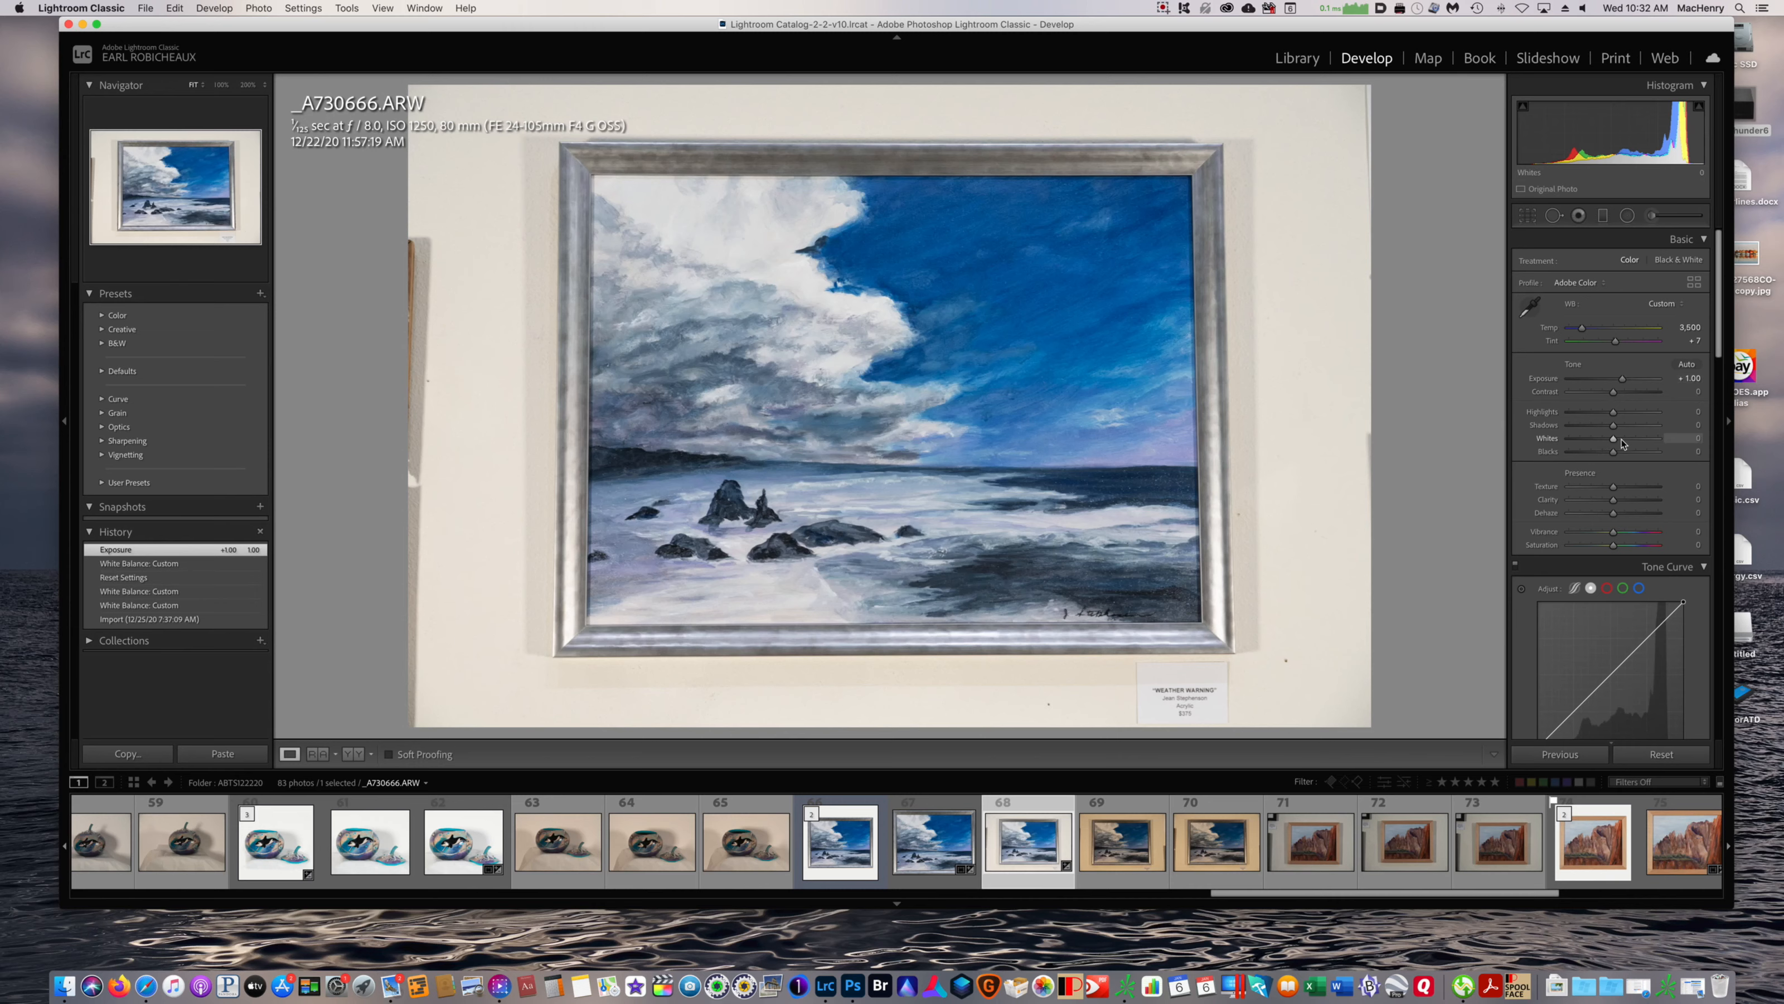
pyautogui.moveTo(1614, 442); pyautogui.dragTo(1625, 440)
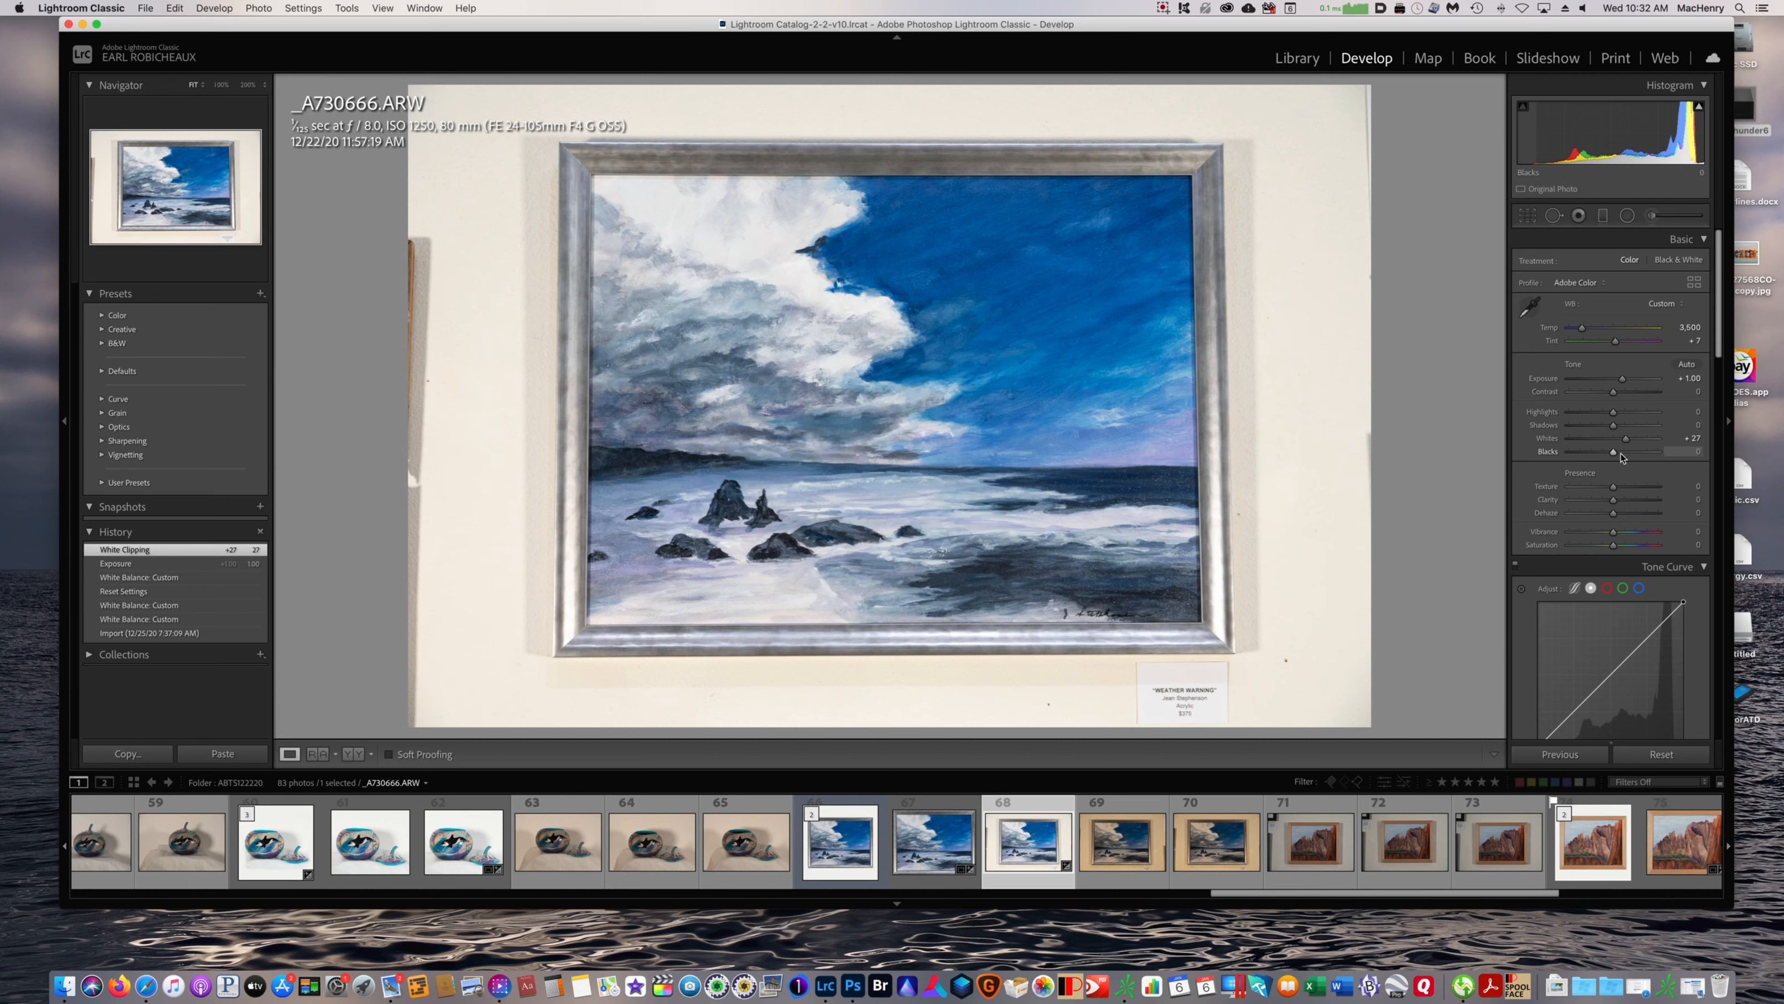
pyautogui.moveTo(1615, 454); pyautogui.dragTo(1603, 456)
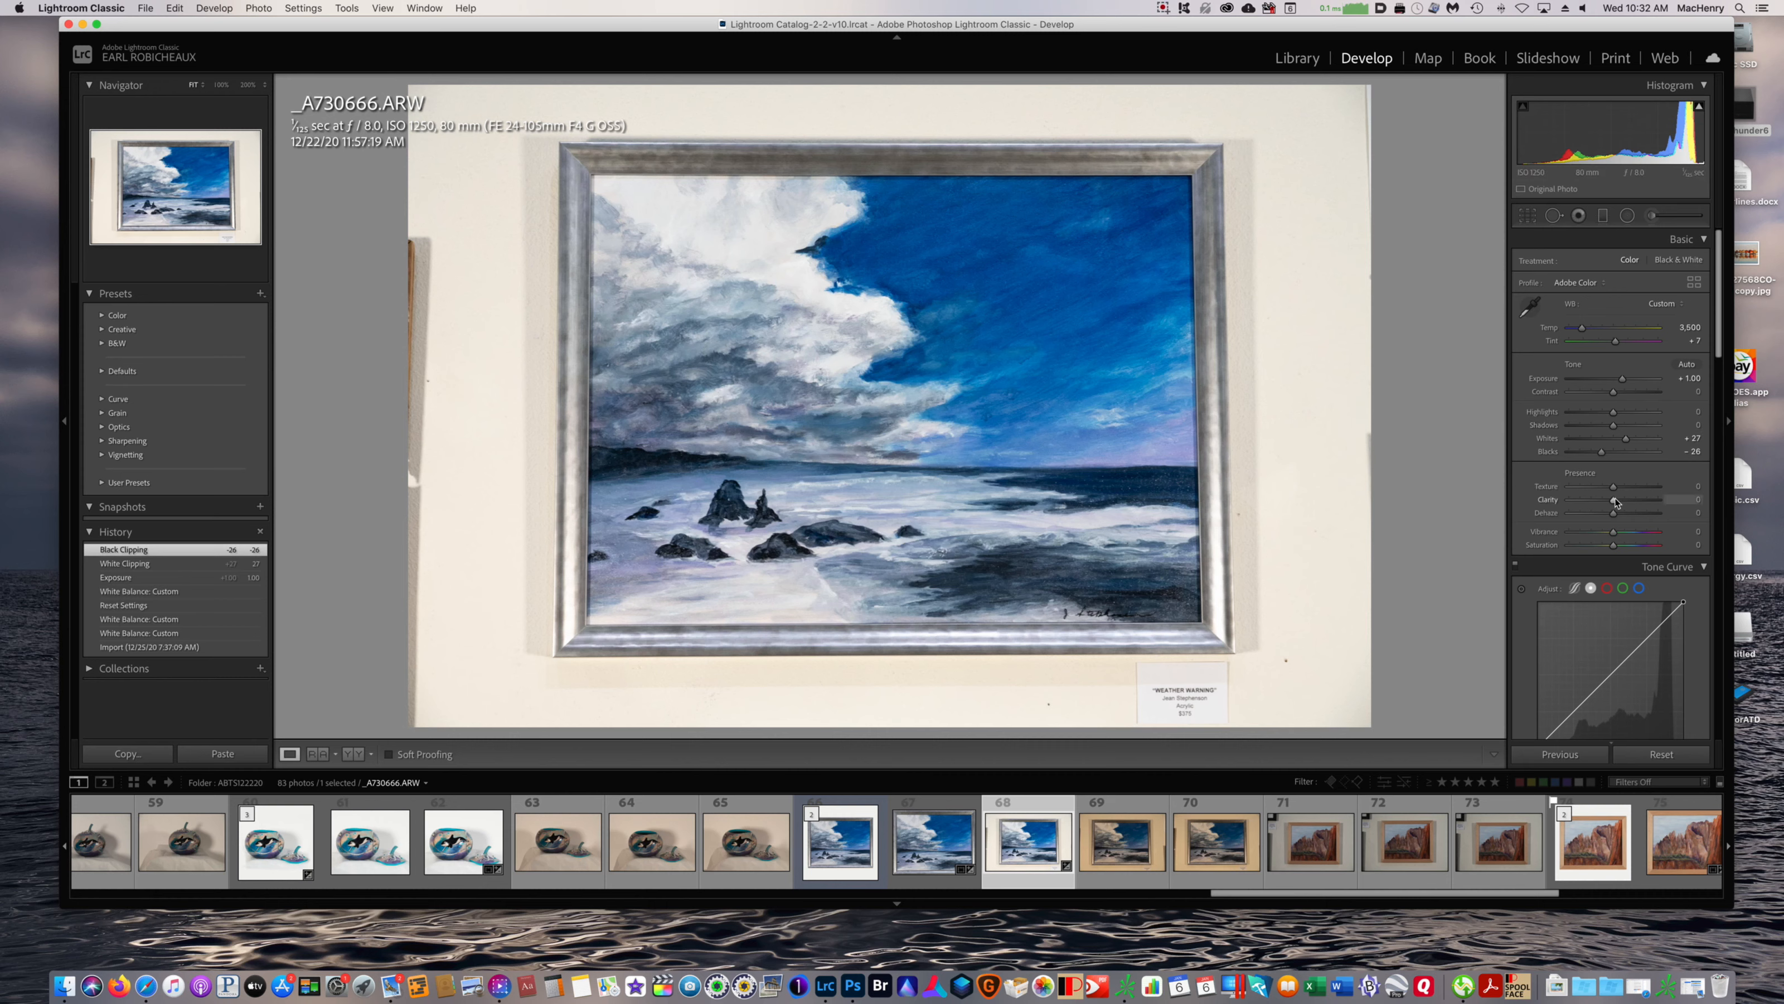
pyautogui.moveTo(1614, 500); pyautogui.dragTo(1623, 500)
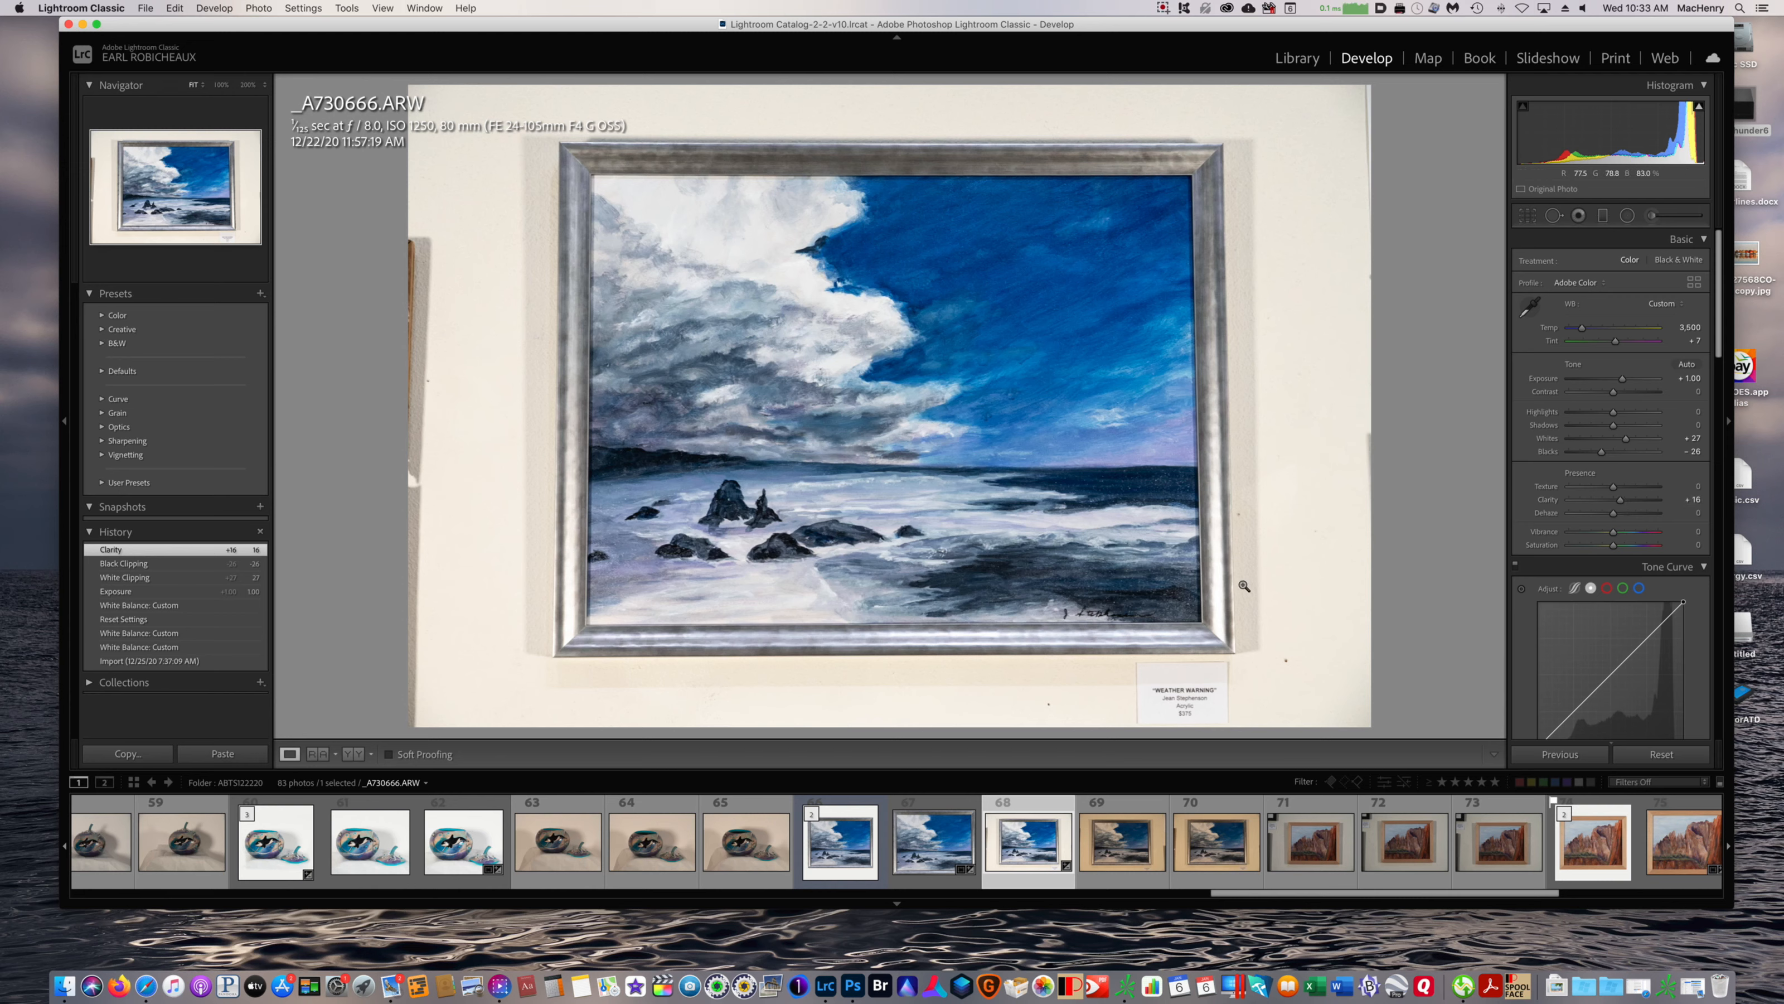
pyautogui.moveTo(1614, 535); pyautogui.dragTo(1614, 547)
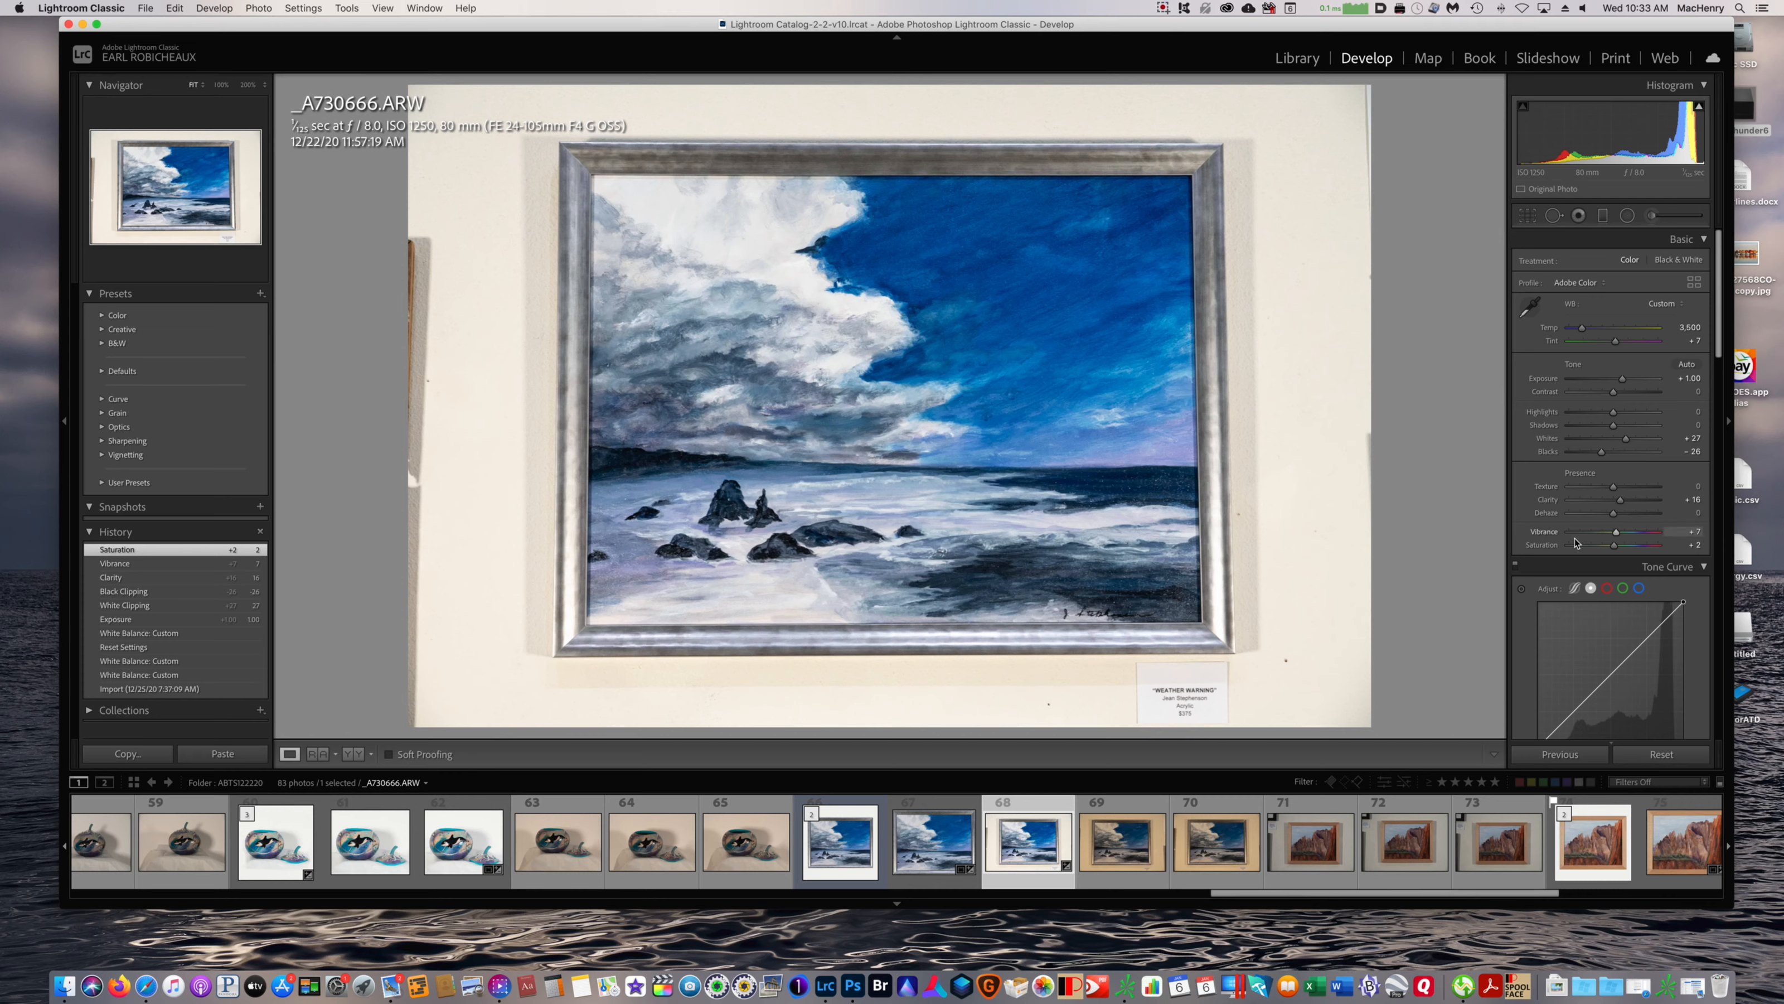
# Straighten the frame's perspective by setting the Vertical transform to -6 and the Horizontal transform to +3
pyautogui.scroll(-10, 1572, 548)
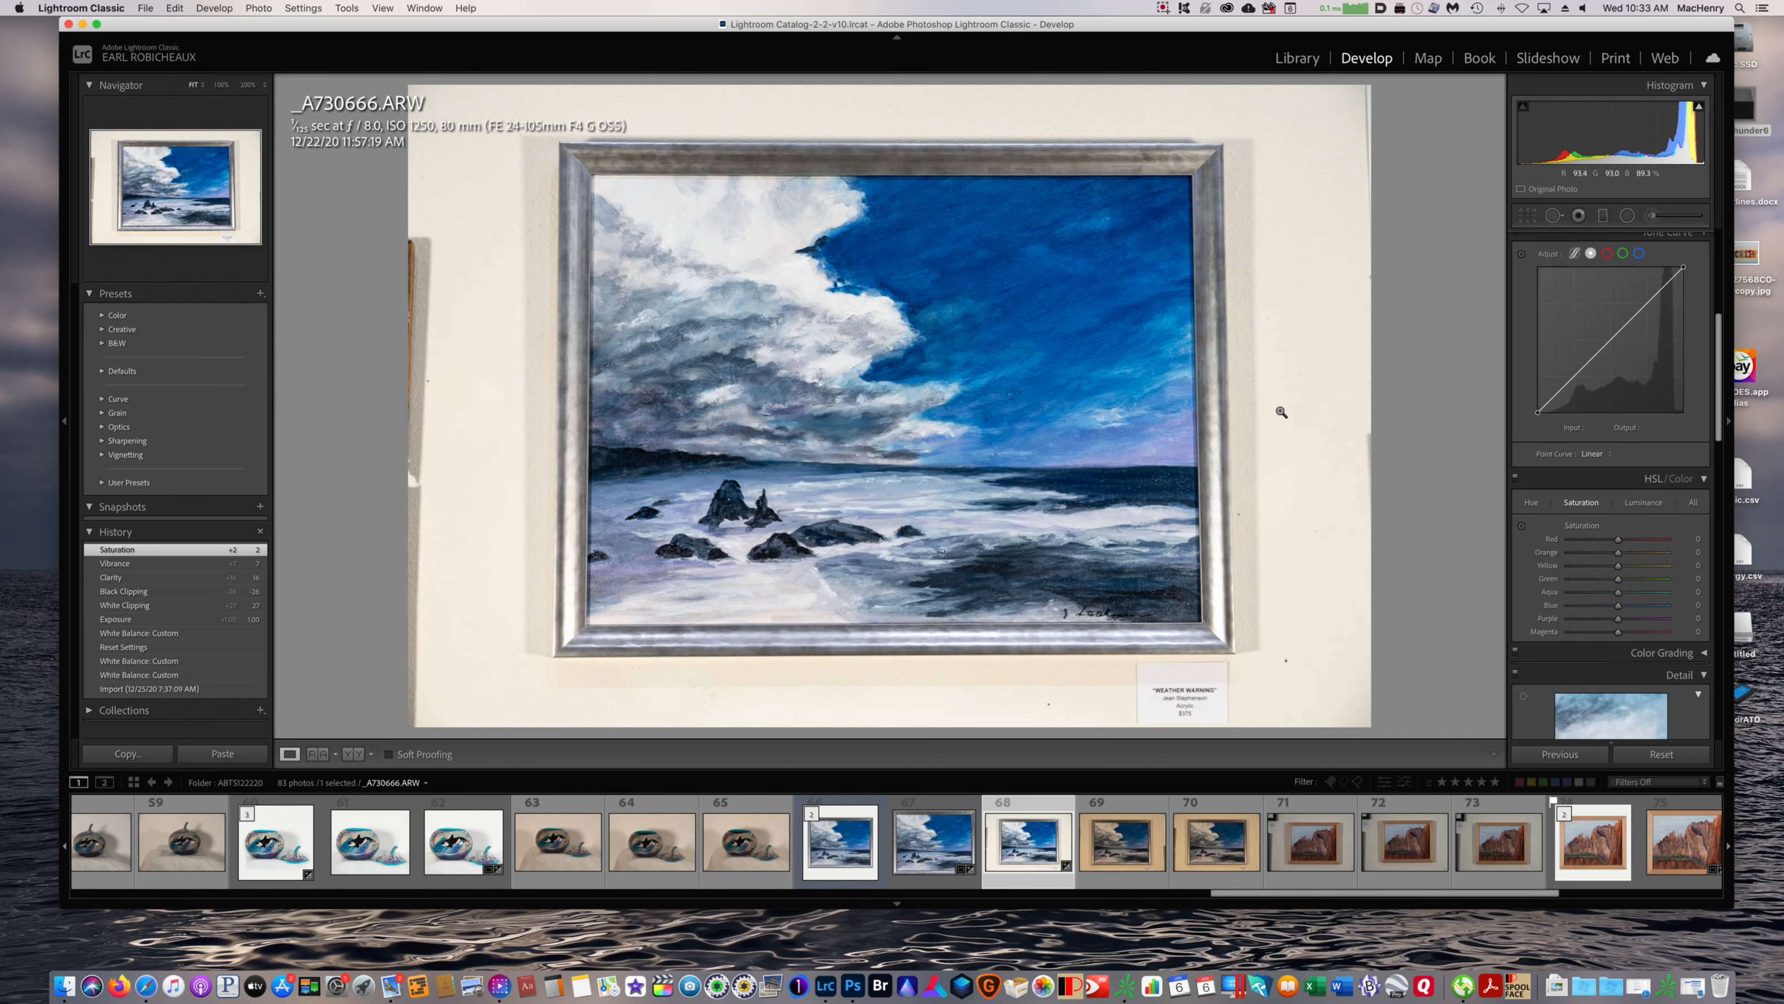
pyautogui.scroll(-1, 1601, 578)
pyautogui.scroll(-12, 1601, 578)
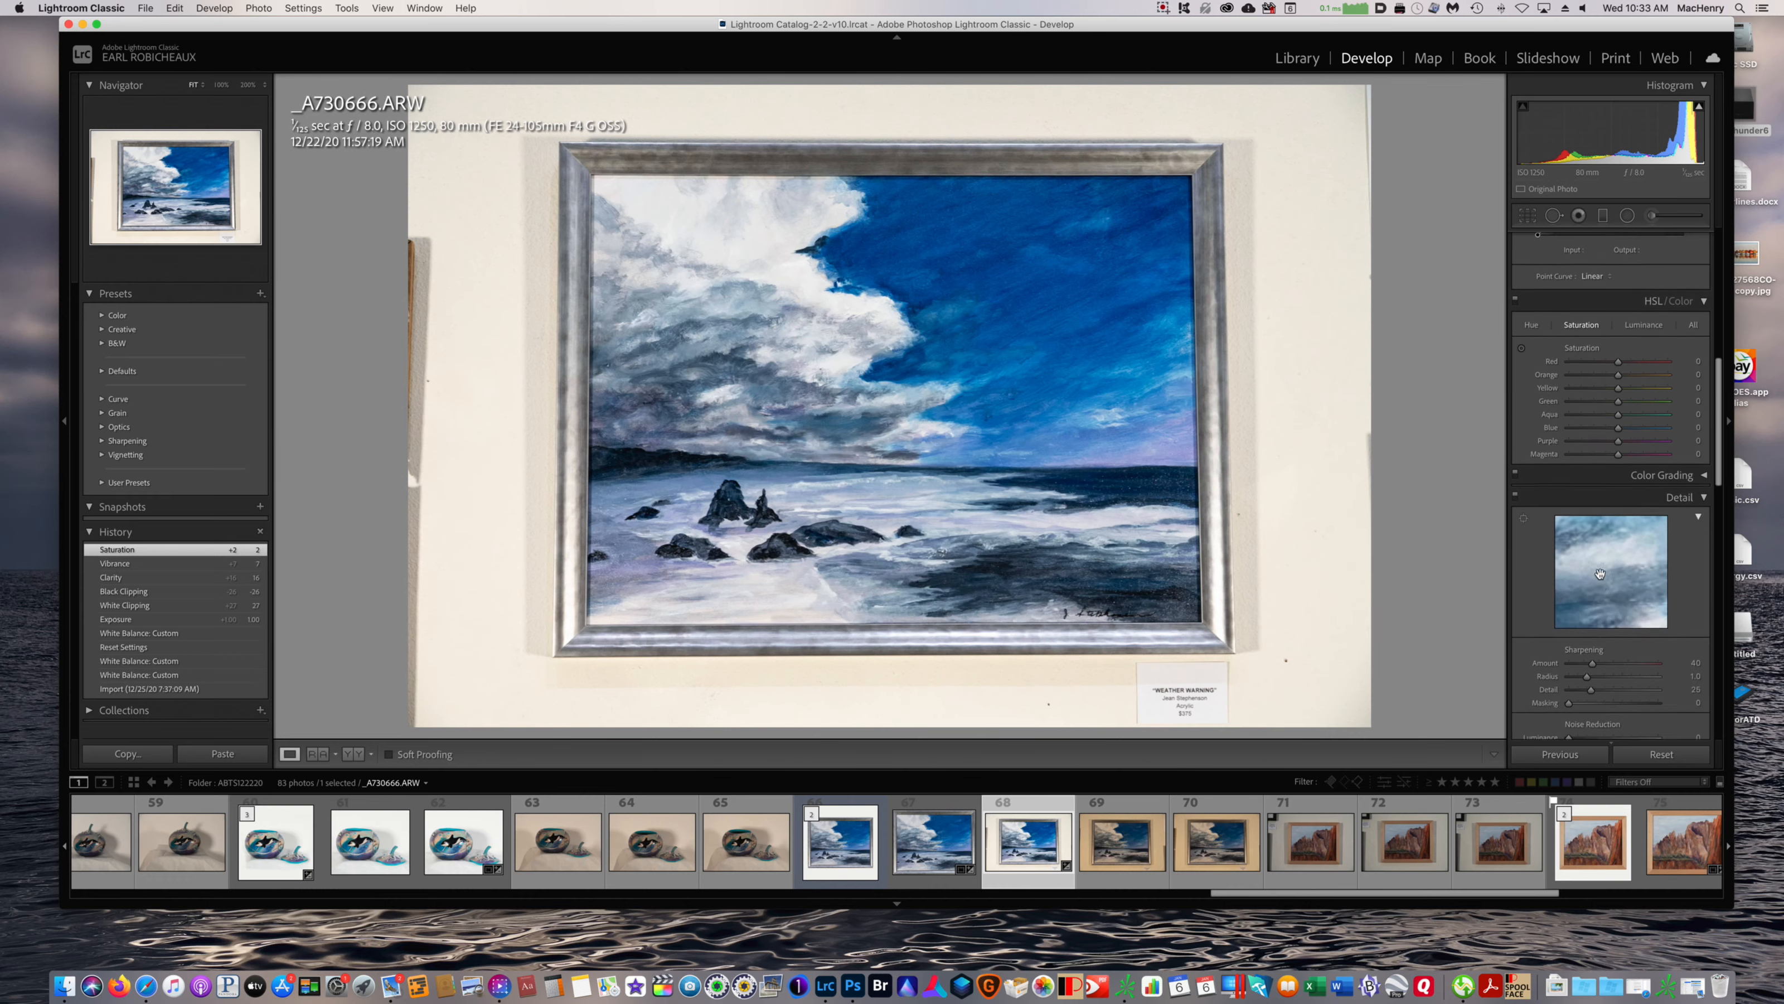
pyautogui.scroll(-7, 1601, 577)
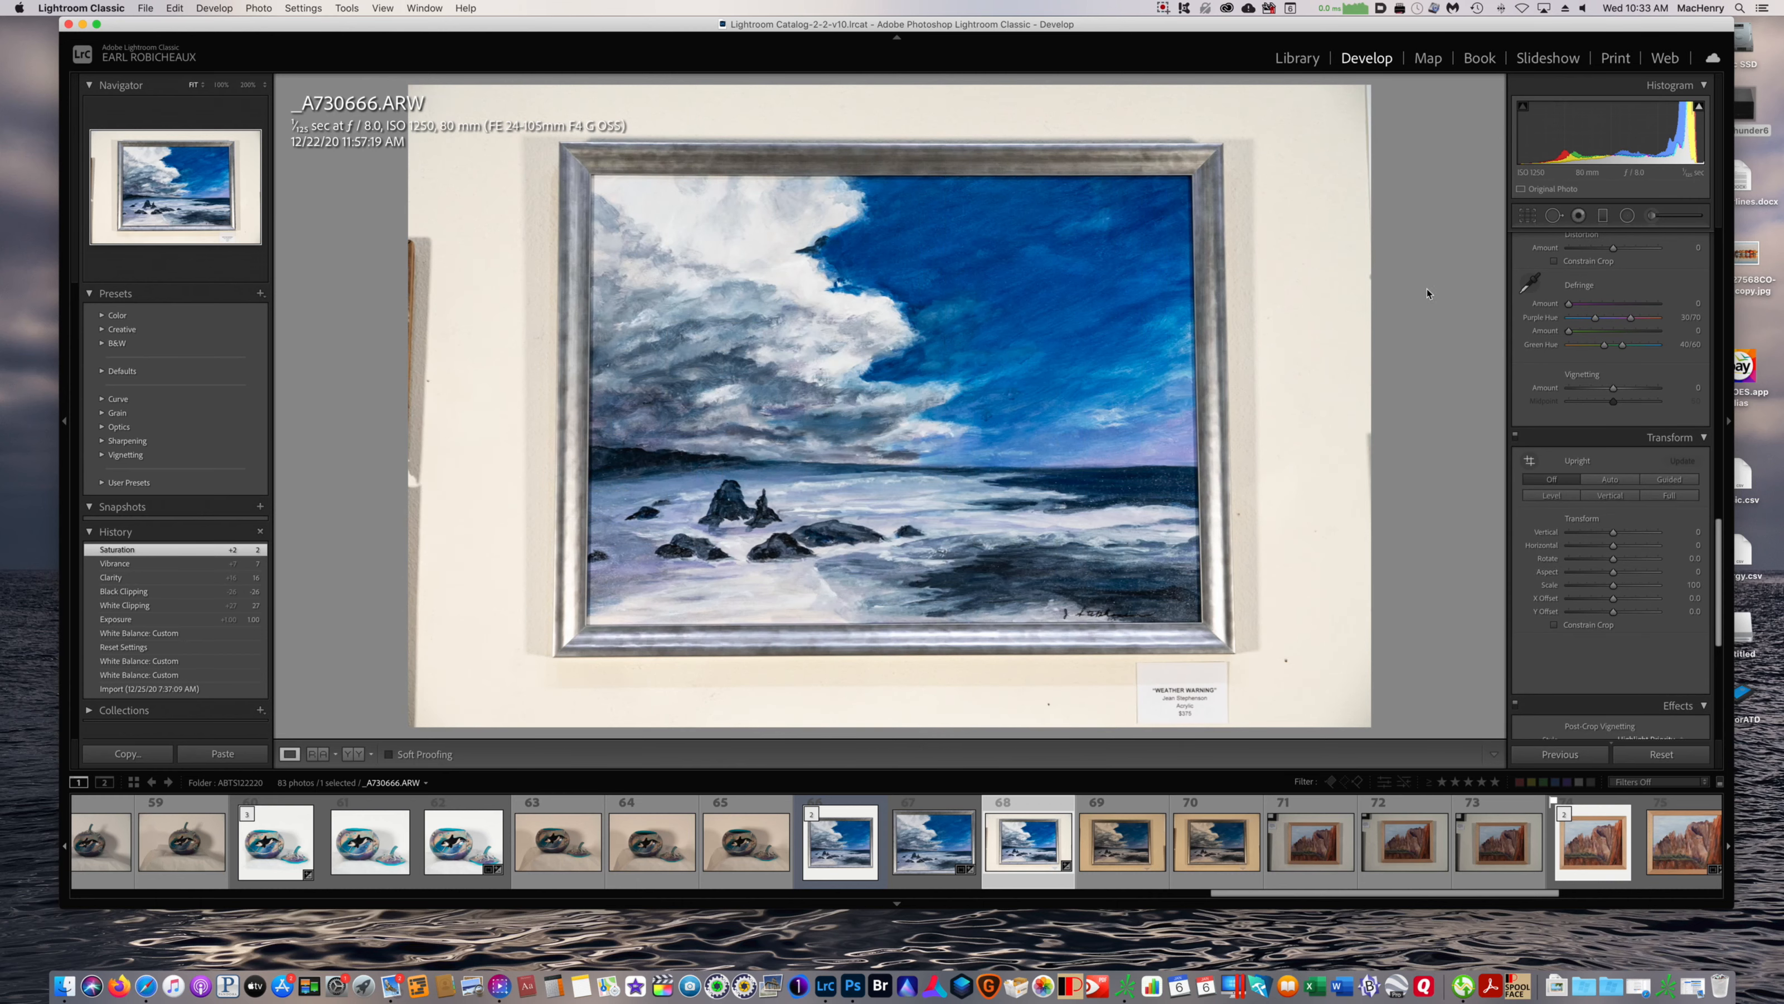
pyautogui.click(1610, 539)
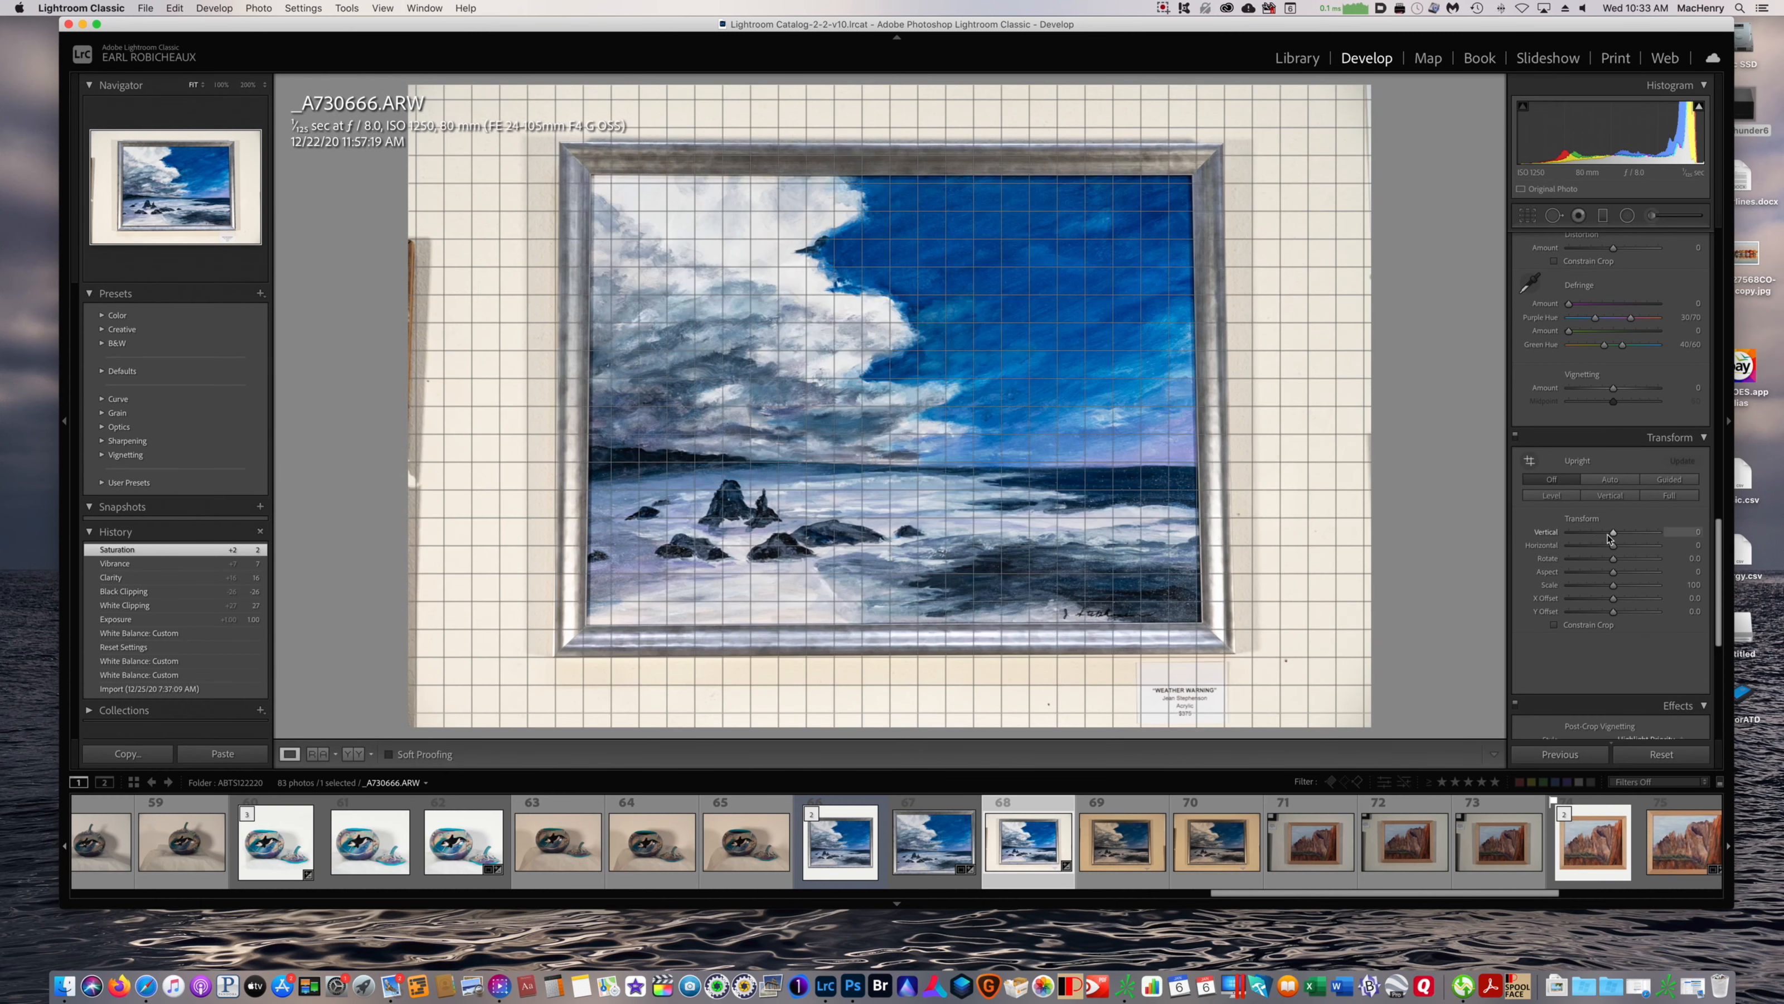
pyautogui.moveTo(1613, 537); pyautogui.dragTo(1615, 550)
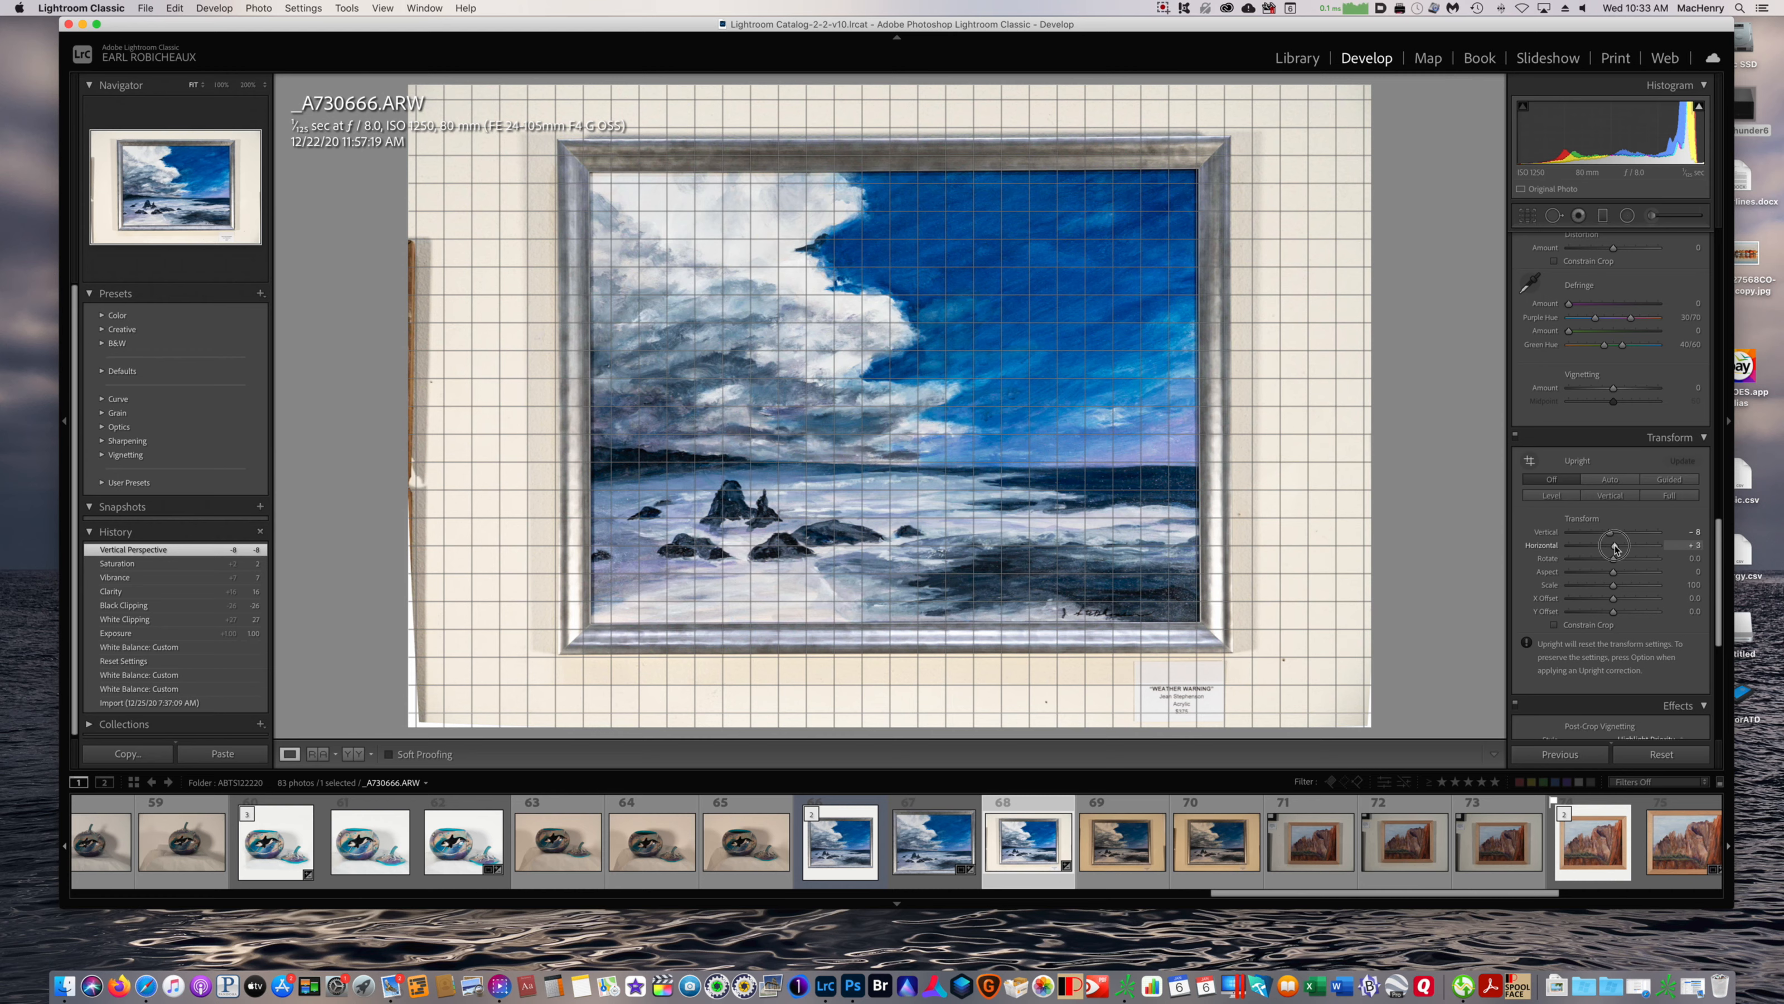
pyautogui.moveTo(1615, 550); pyautogui.dragTo(1614, 548)
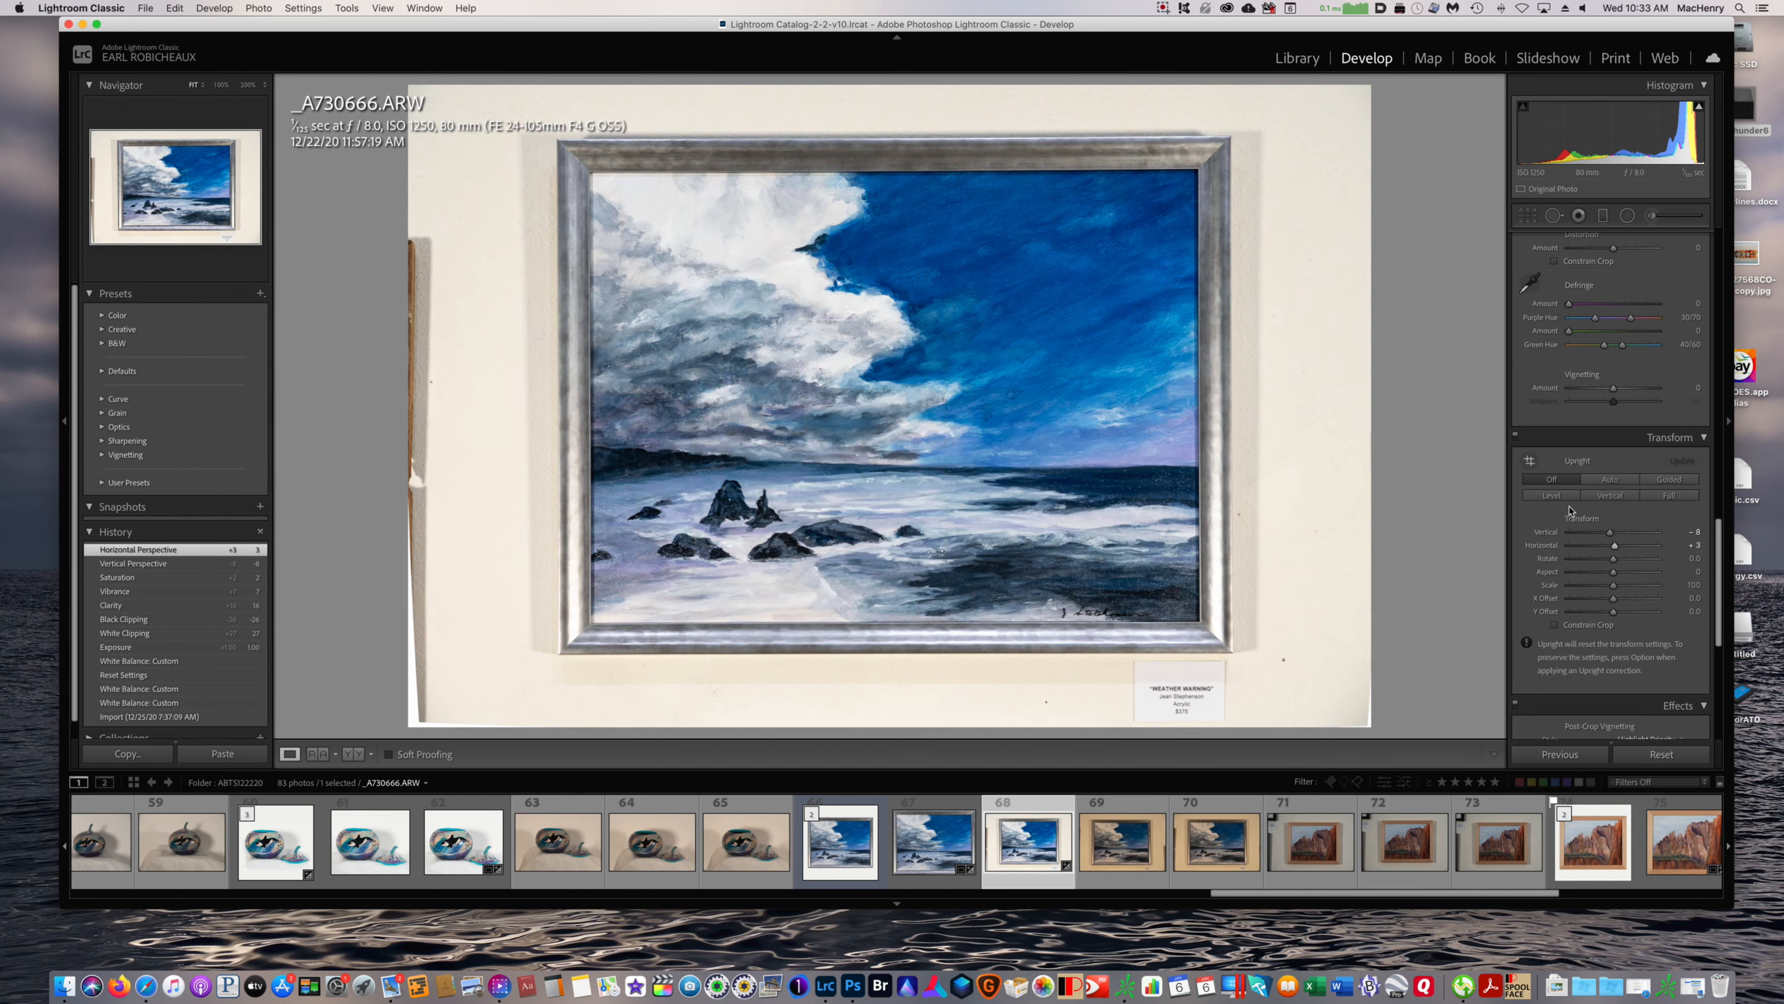
pyautogui.moveTo(1613, 532); pyautogui.dragTo(1610, 533)
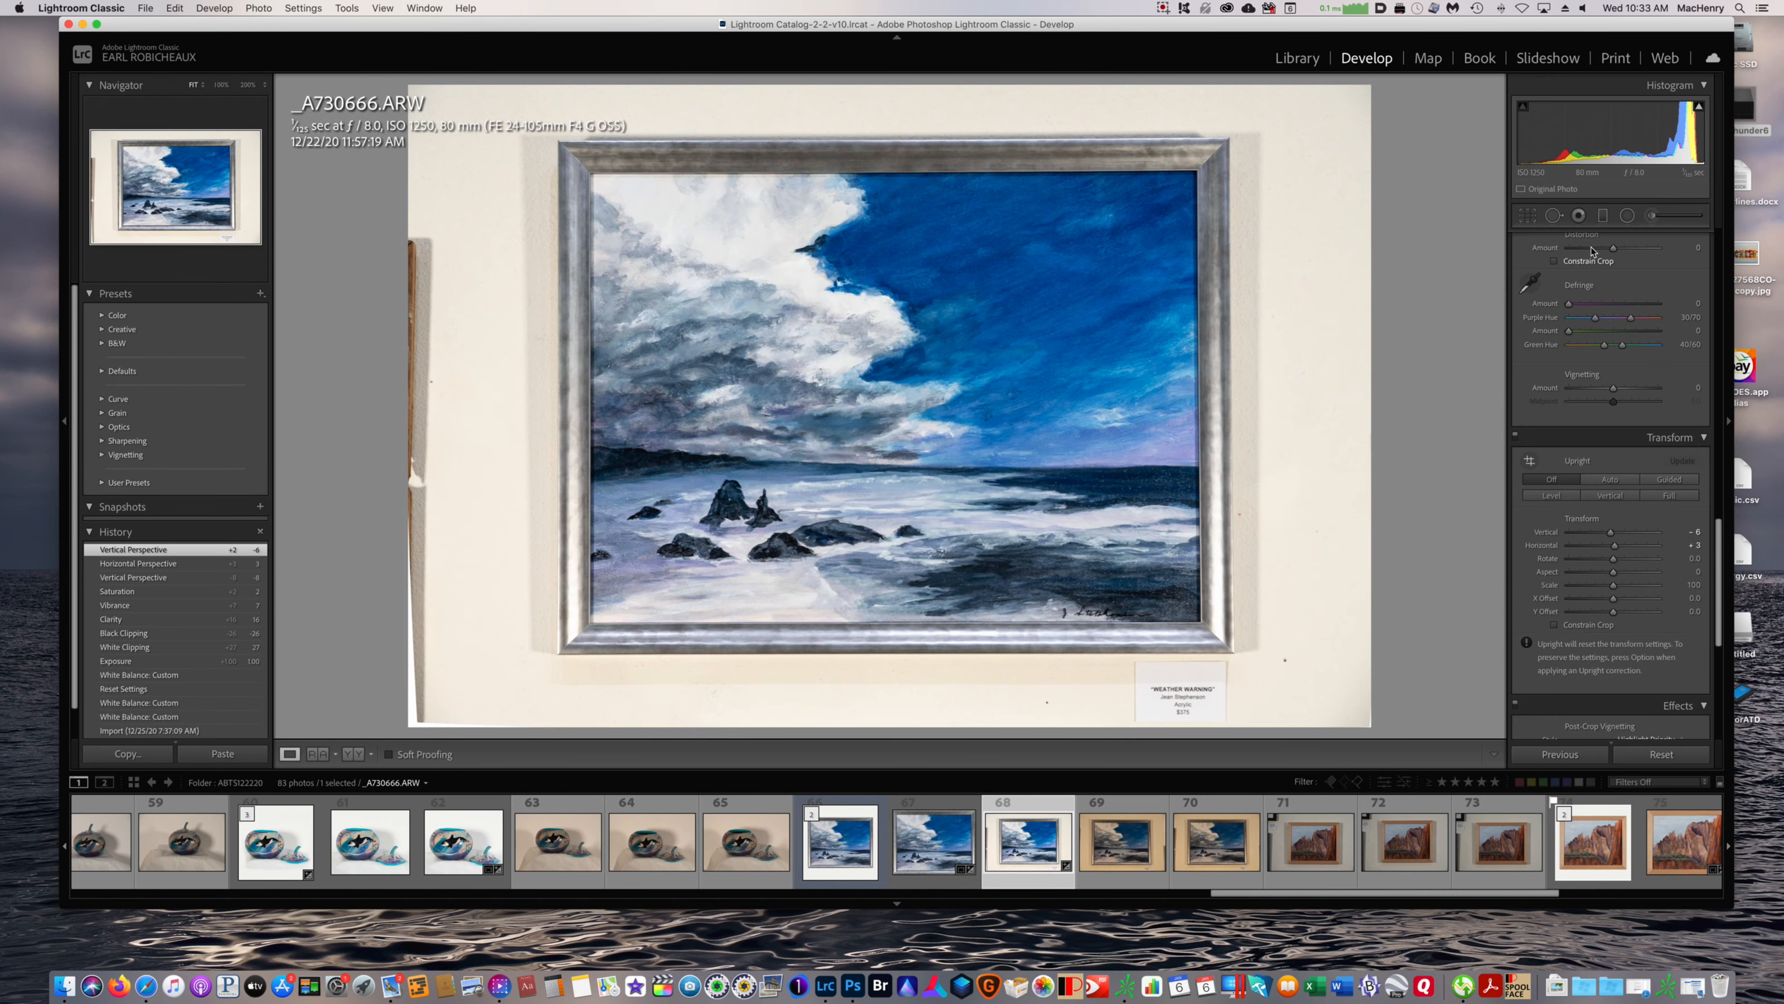
# Crop the photo tightly to the outer edges of the picture frame, with the aspect ratio unlocked
pyautogui.click(1528, 215)
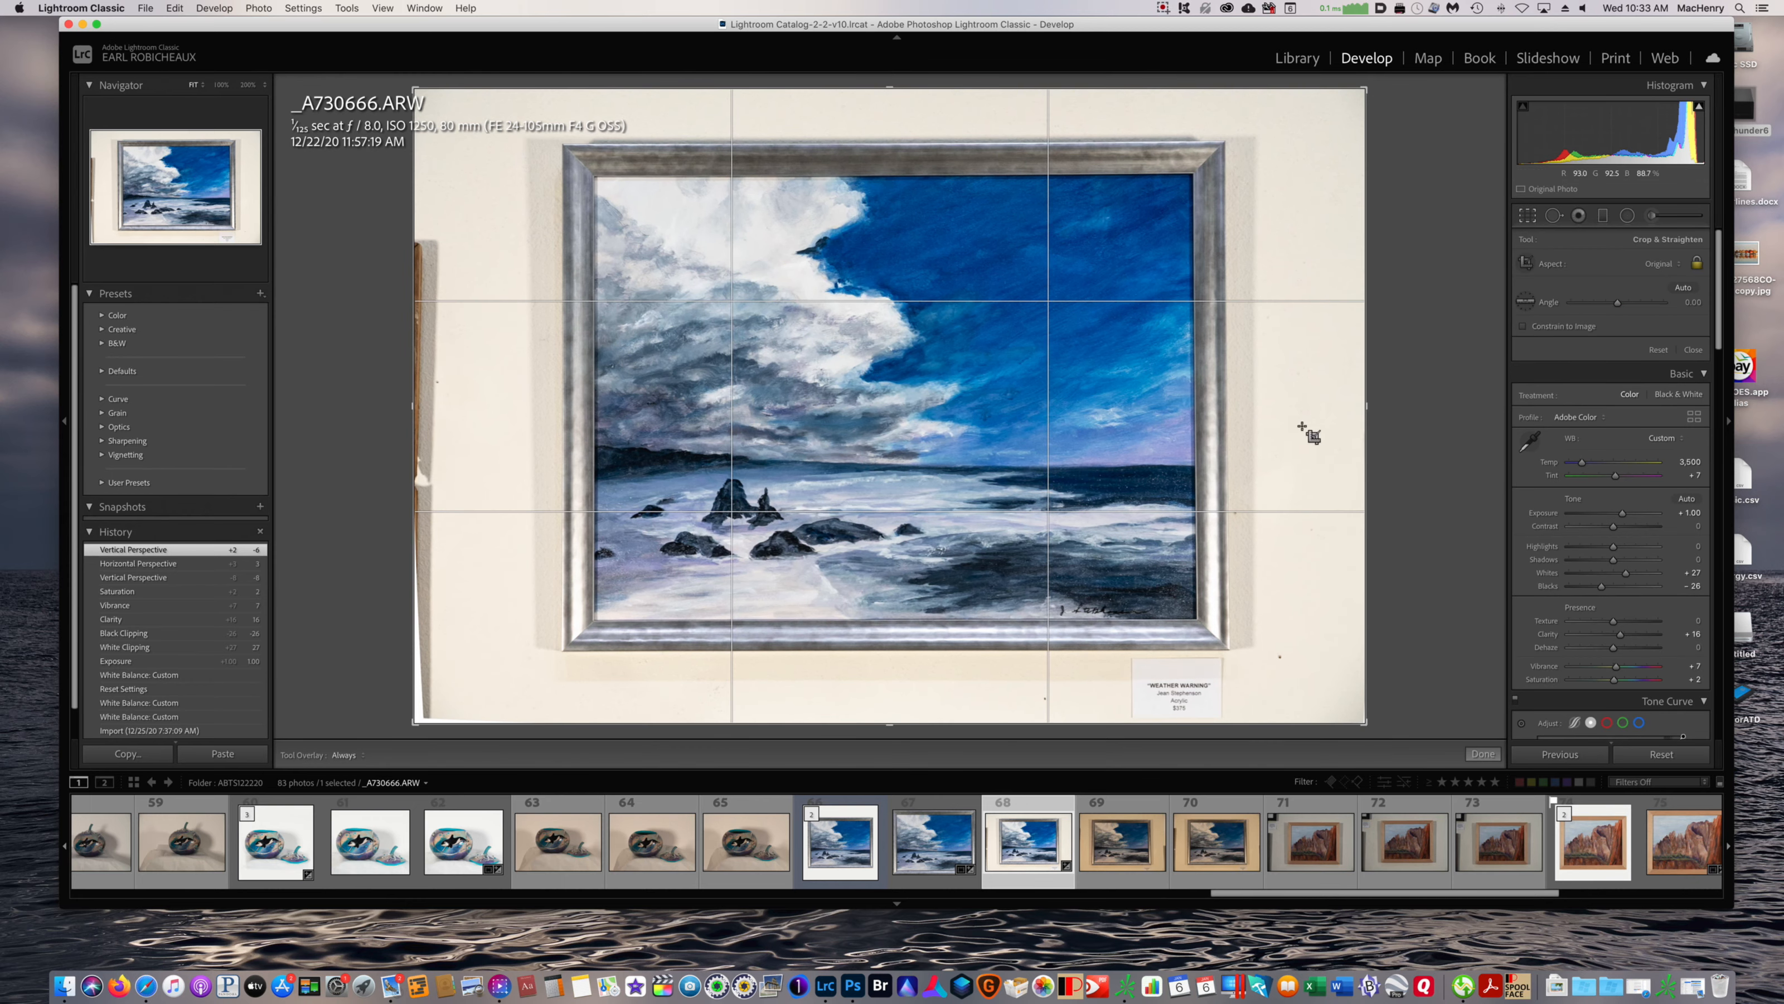
pyautogui.moveTo(1367, 405); pyautogui.dragTo(1339, 403)
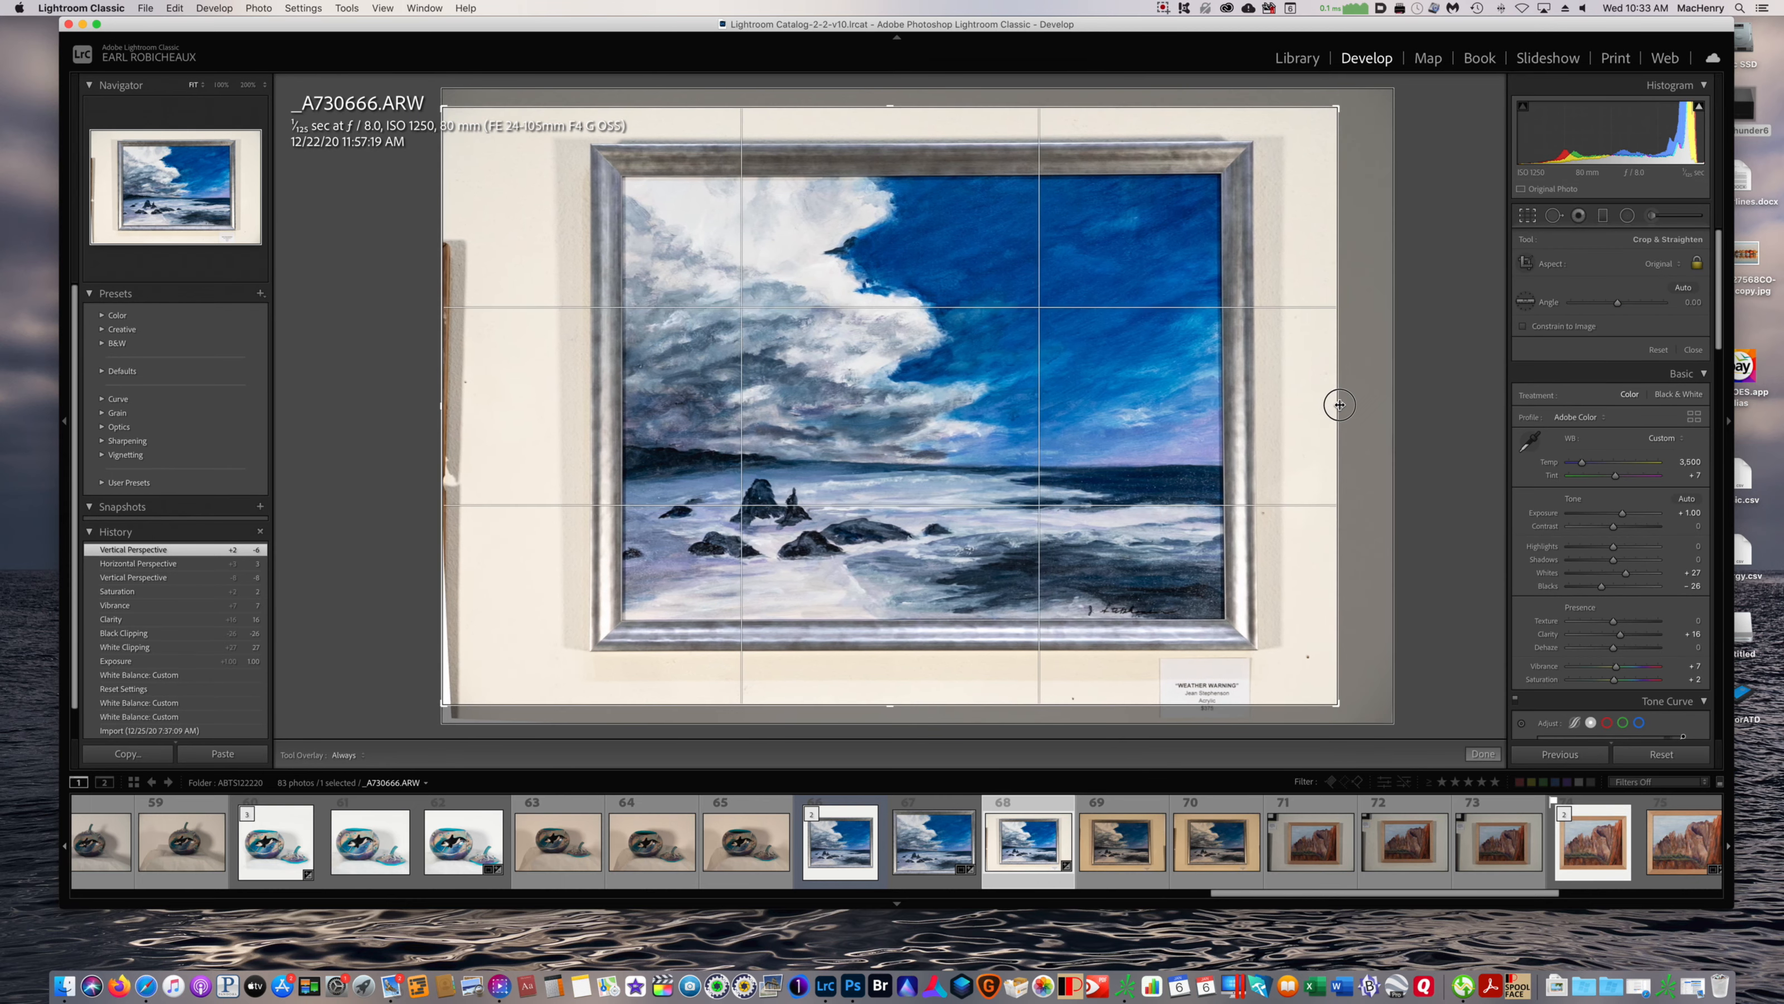
pyautogui.click(1696, 264)
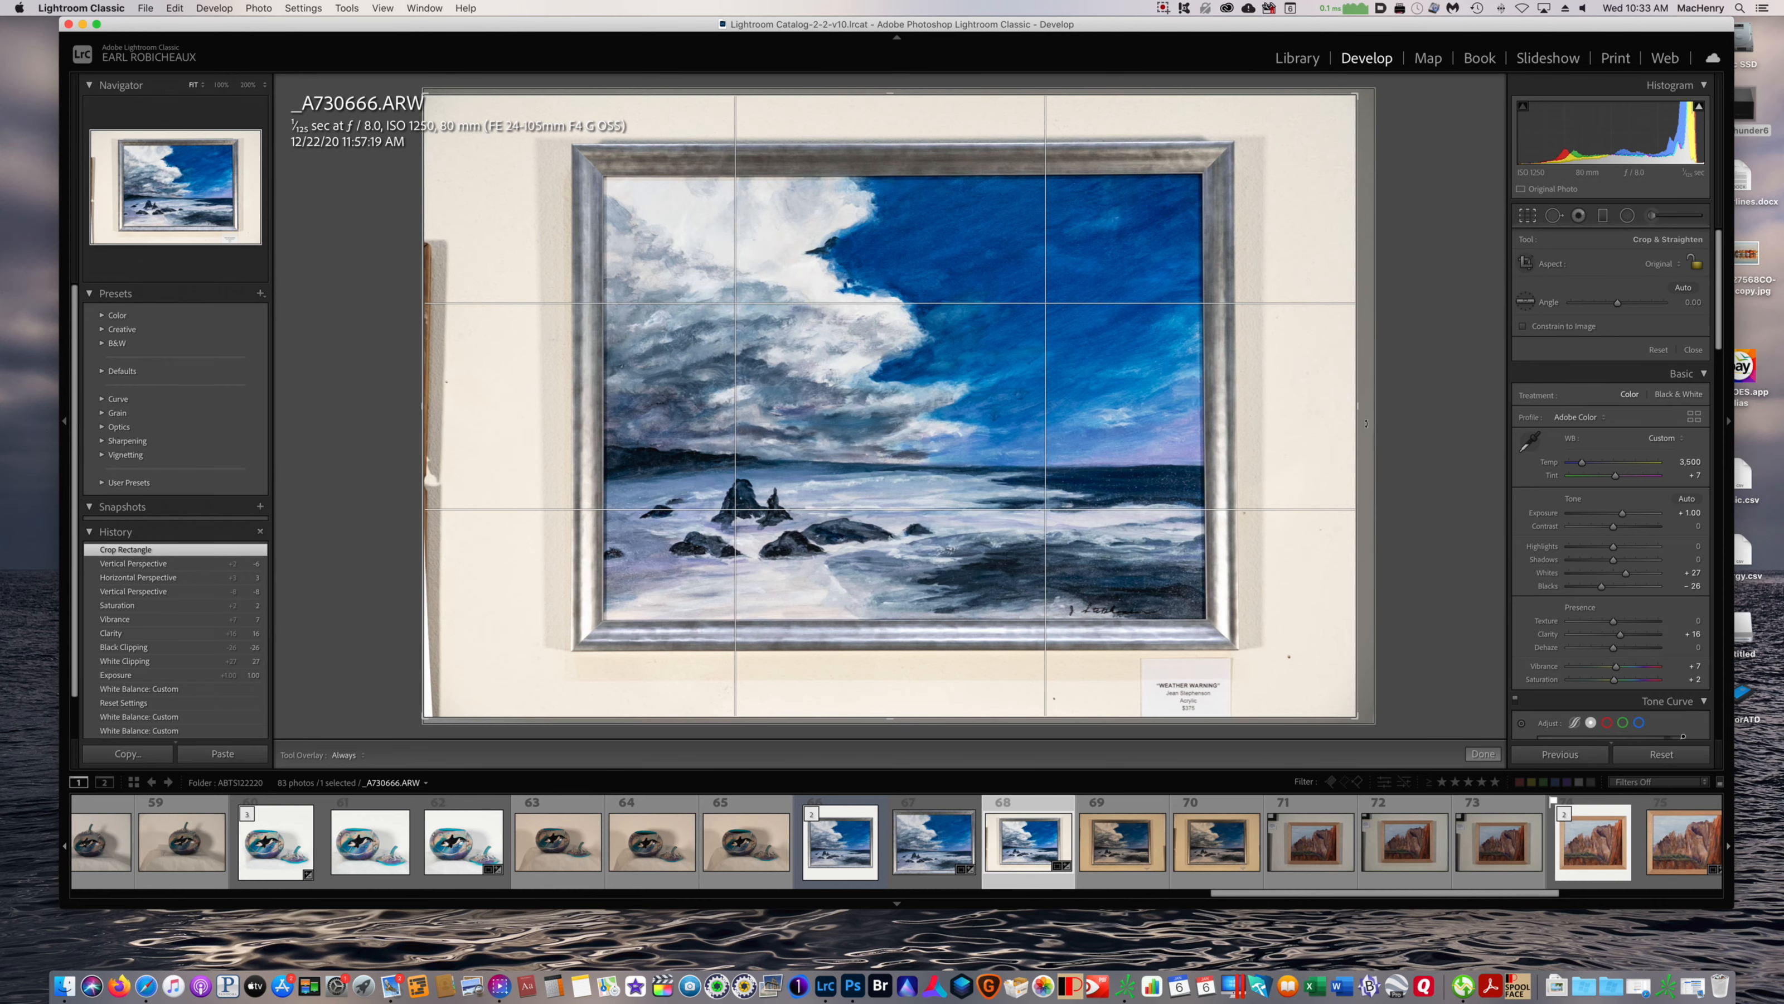
pyautogui.moveTo(1356, 408); pyautogui.dragTo(1295, 410)
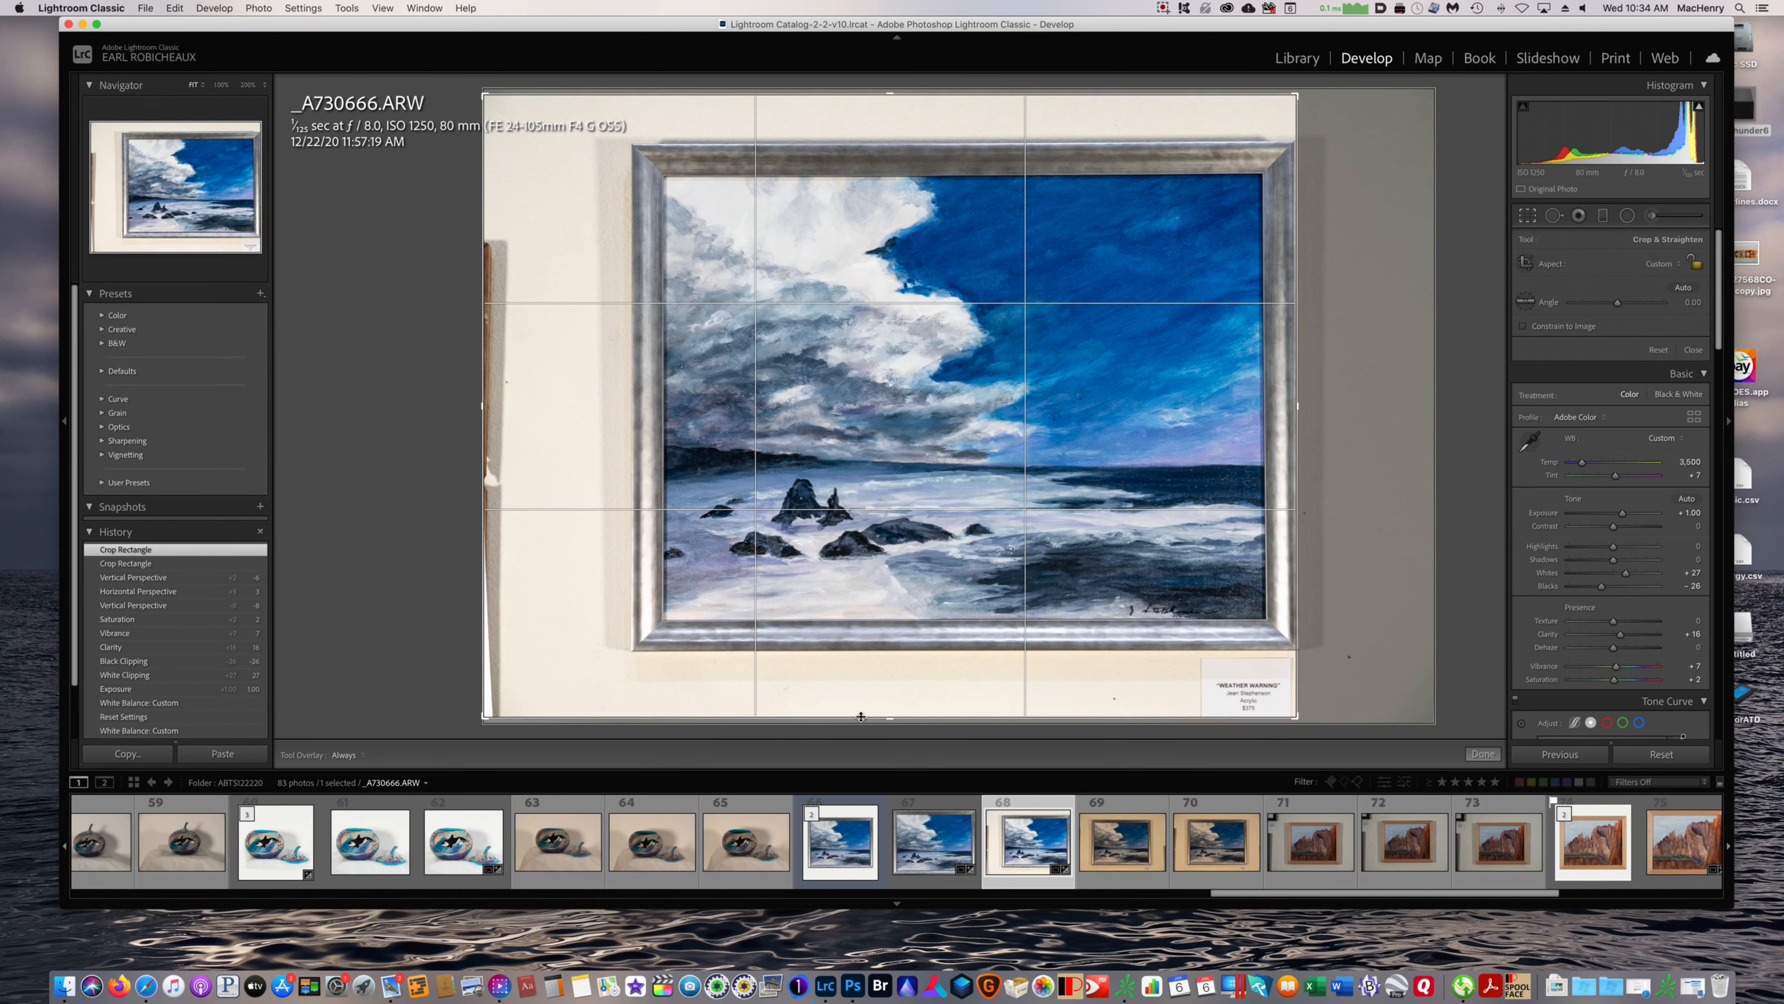
pyautogui.moveTo(891, 719); pyautogui.dragTo(884, 685)
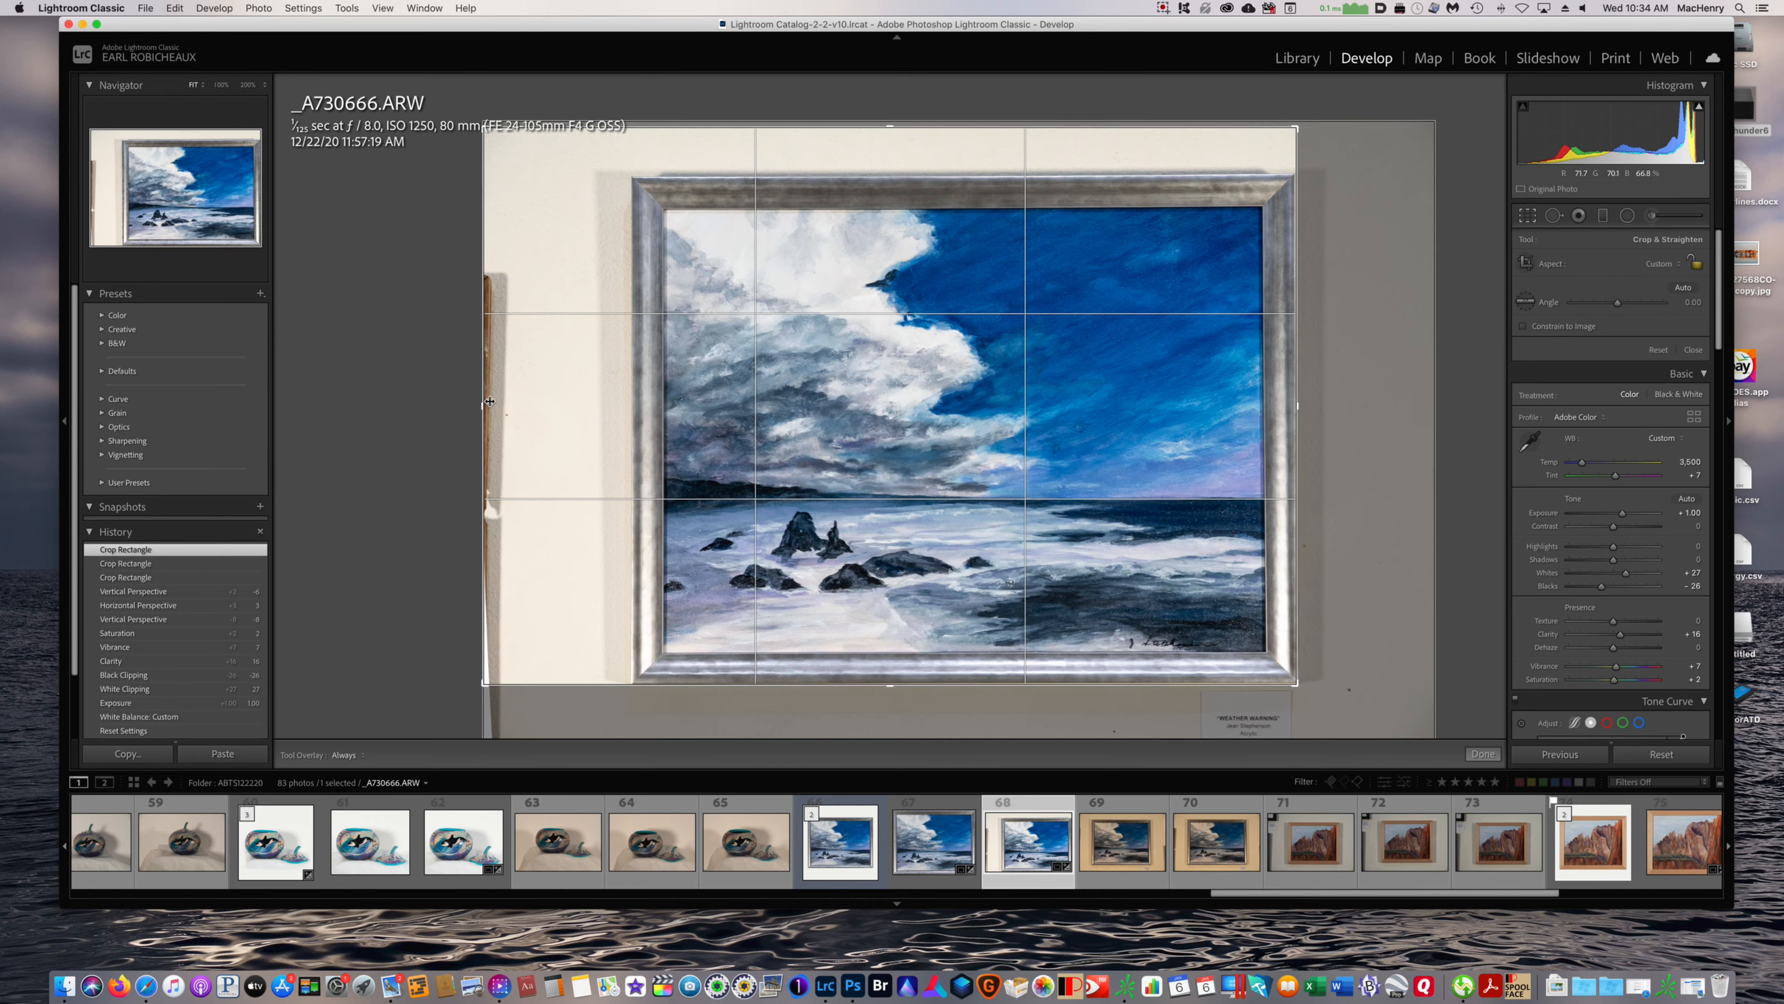
pyautogui.moveTo(484, 406); pyautogui.dragTo(554, 405)
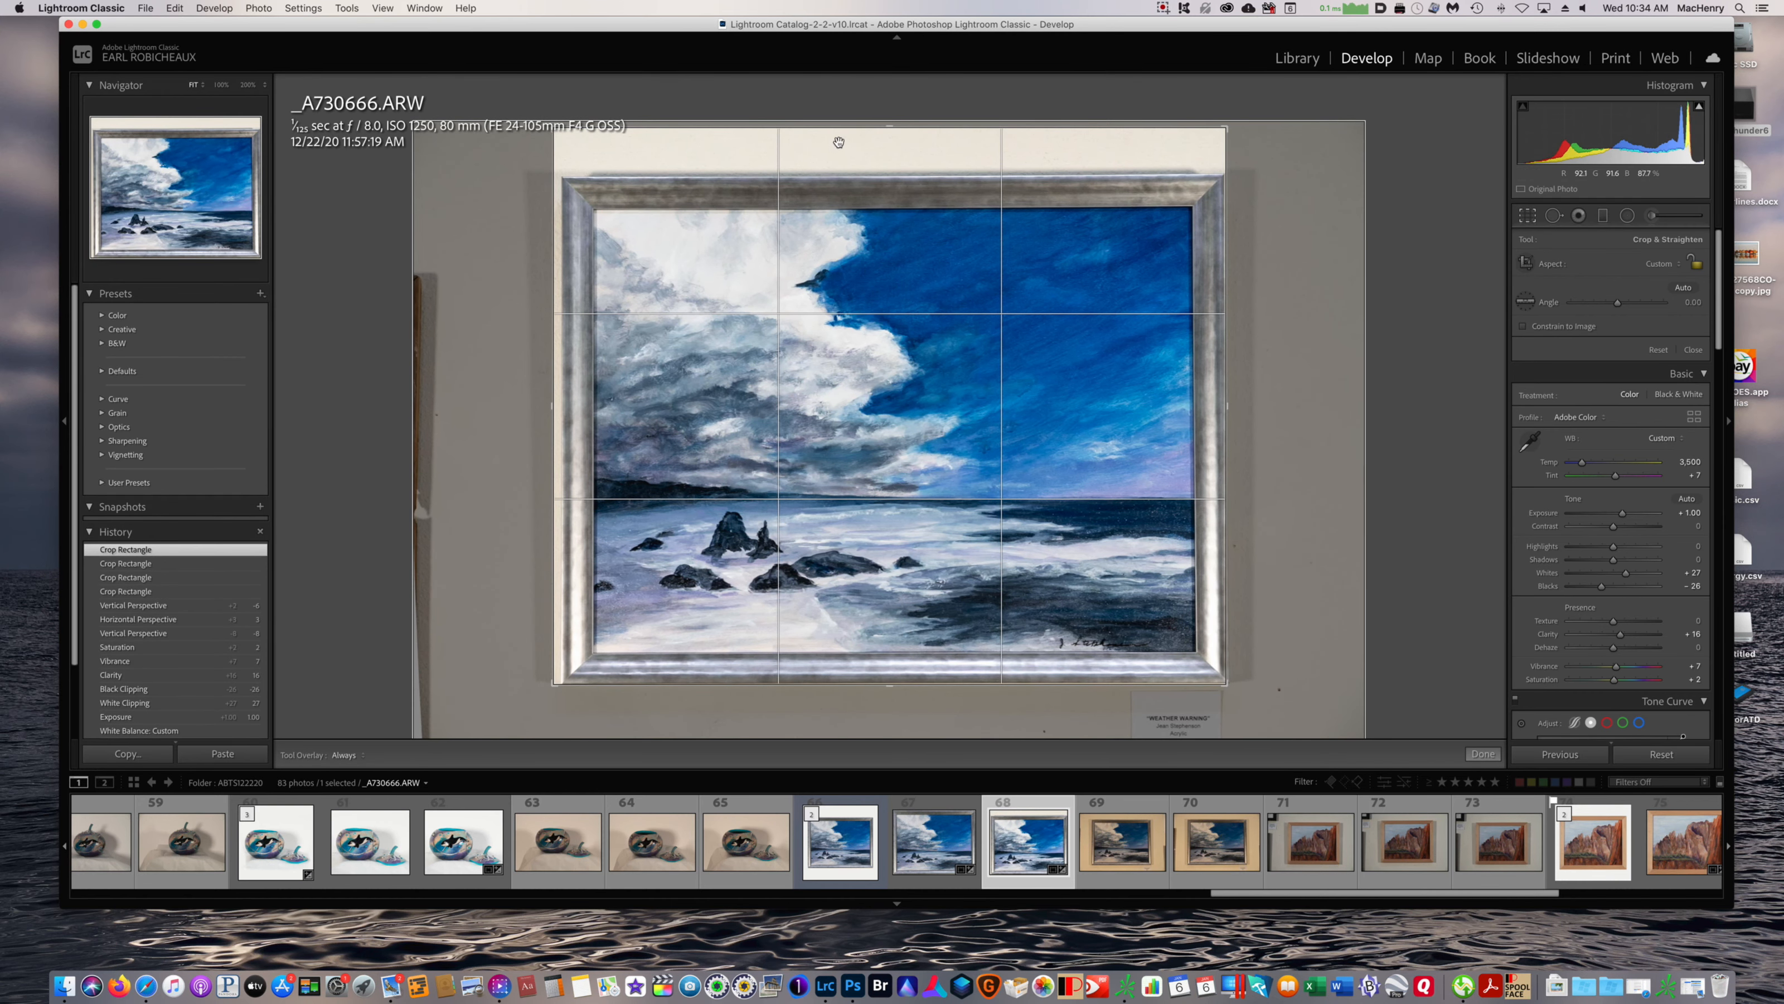
pyautogui.moveTo(890, 126); pyautogui.dragTo(888, 148)
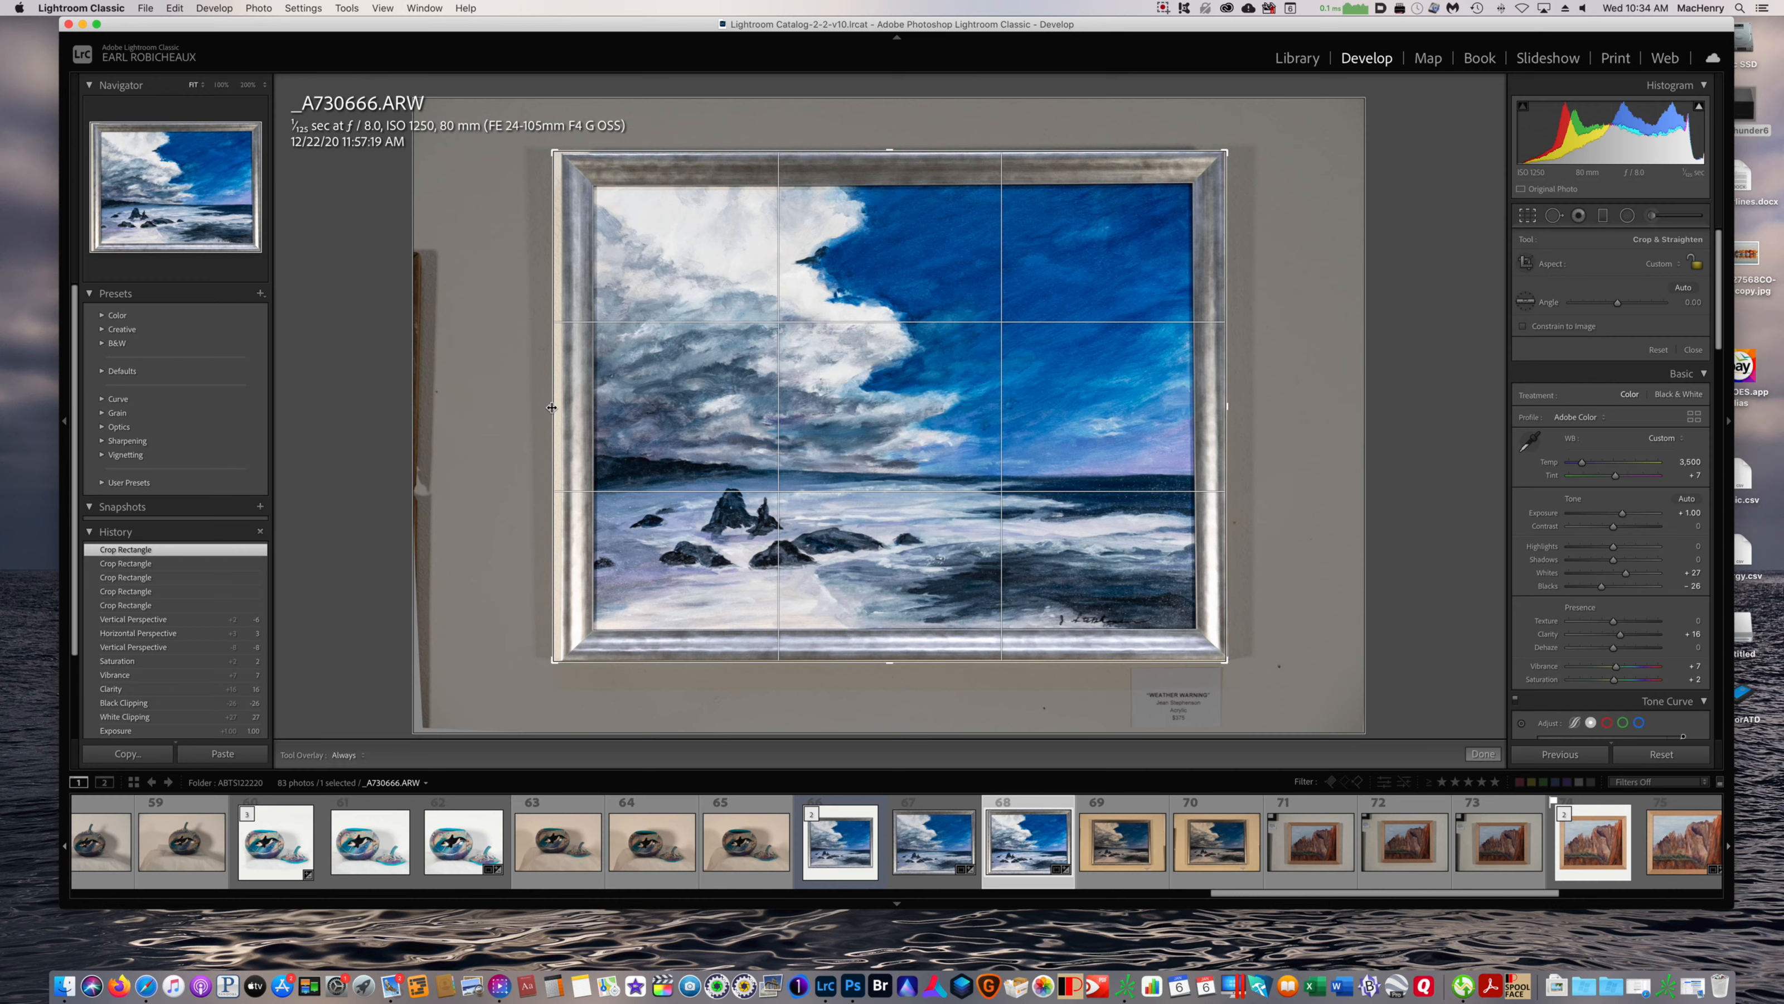
pyautogui.moveTo(551, 408); pyautogui.dragTo(559, 407)
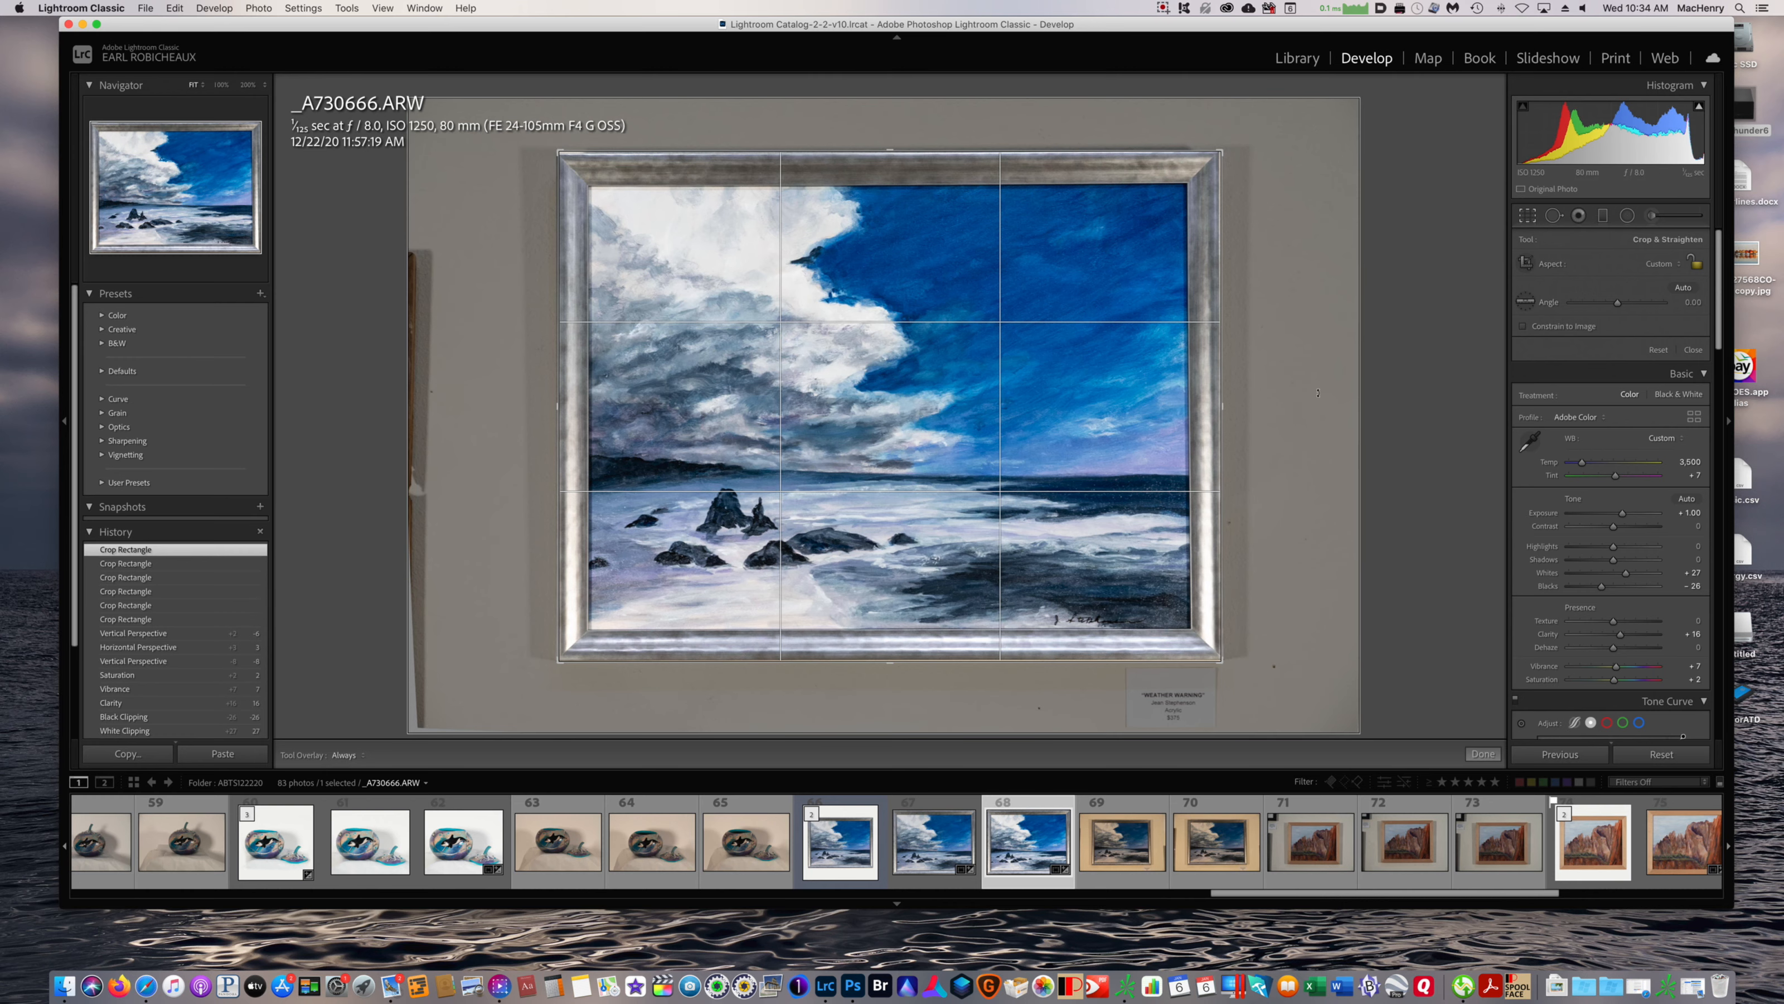
pyautogui.click(1527, 218)
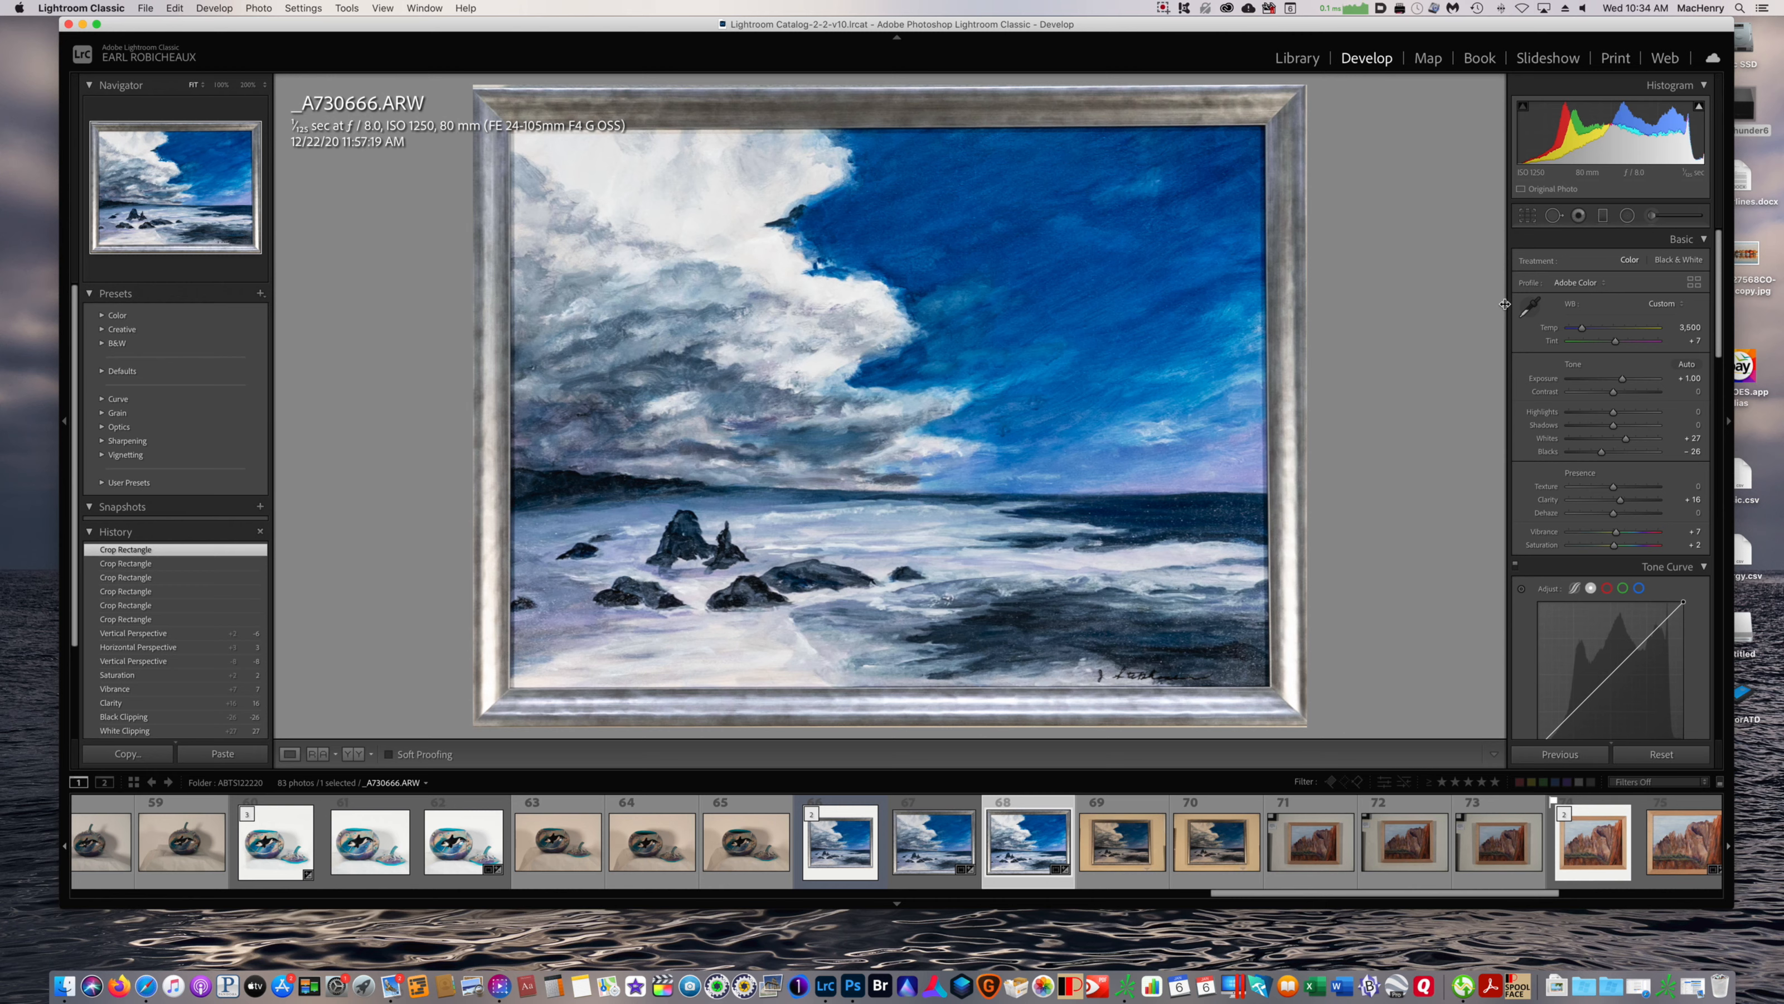
# Set Shadows to +32 and send the photo to Adobe Photoshop 2021 for editing
pyautogui.moveTo(1614, 429); pyautogui.dragTo(1630, 426)
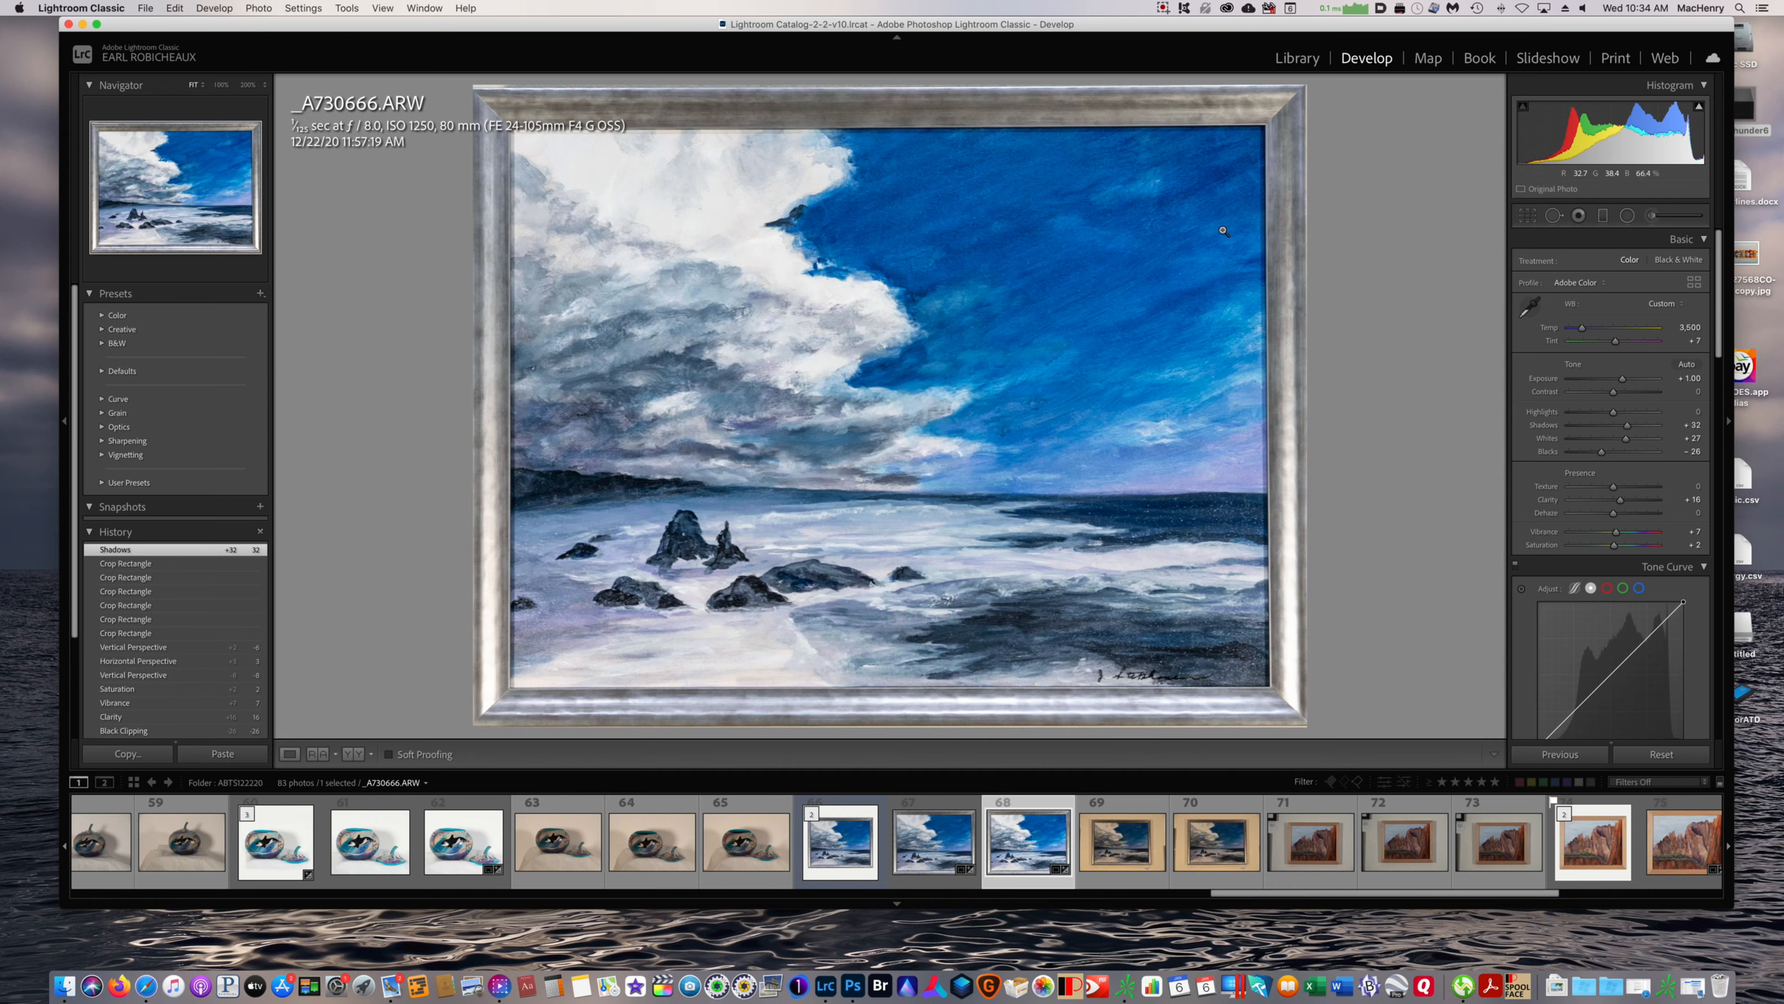
pyautogui.click(173, 9)
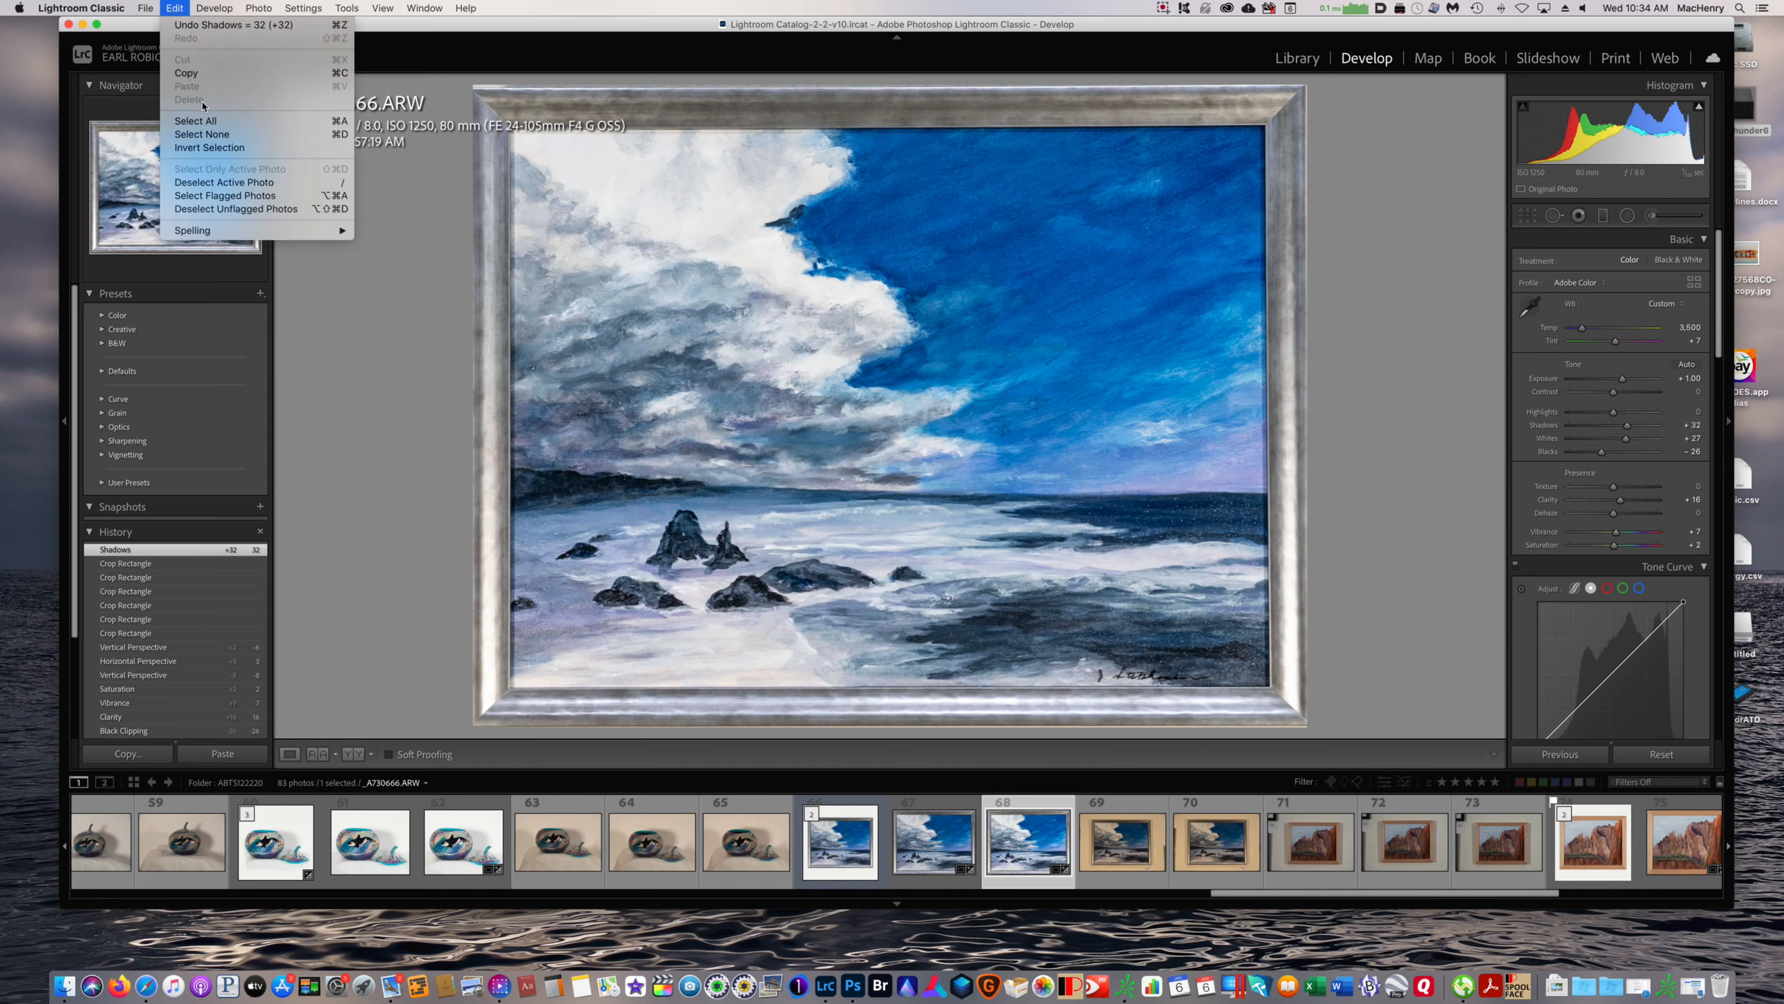
pyautogui.moveTo(192, 19)
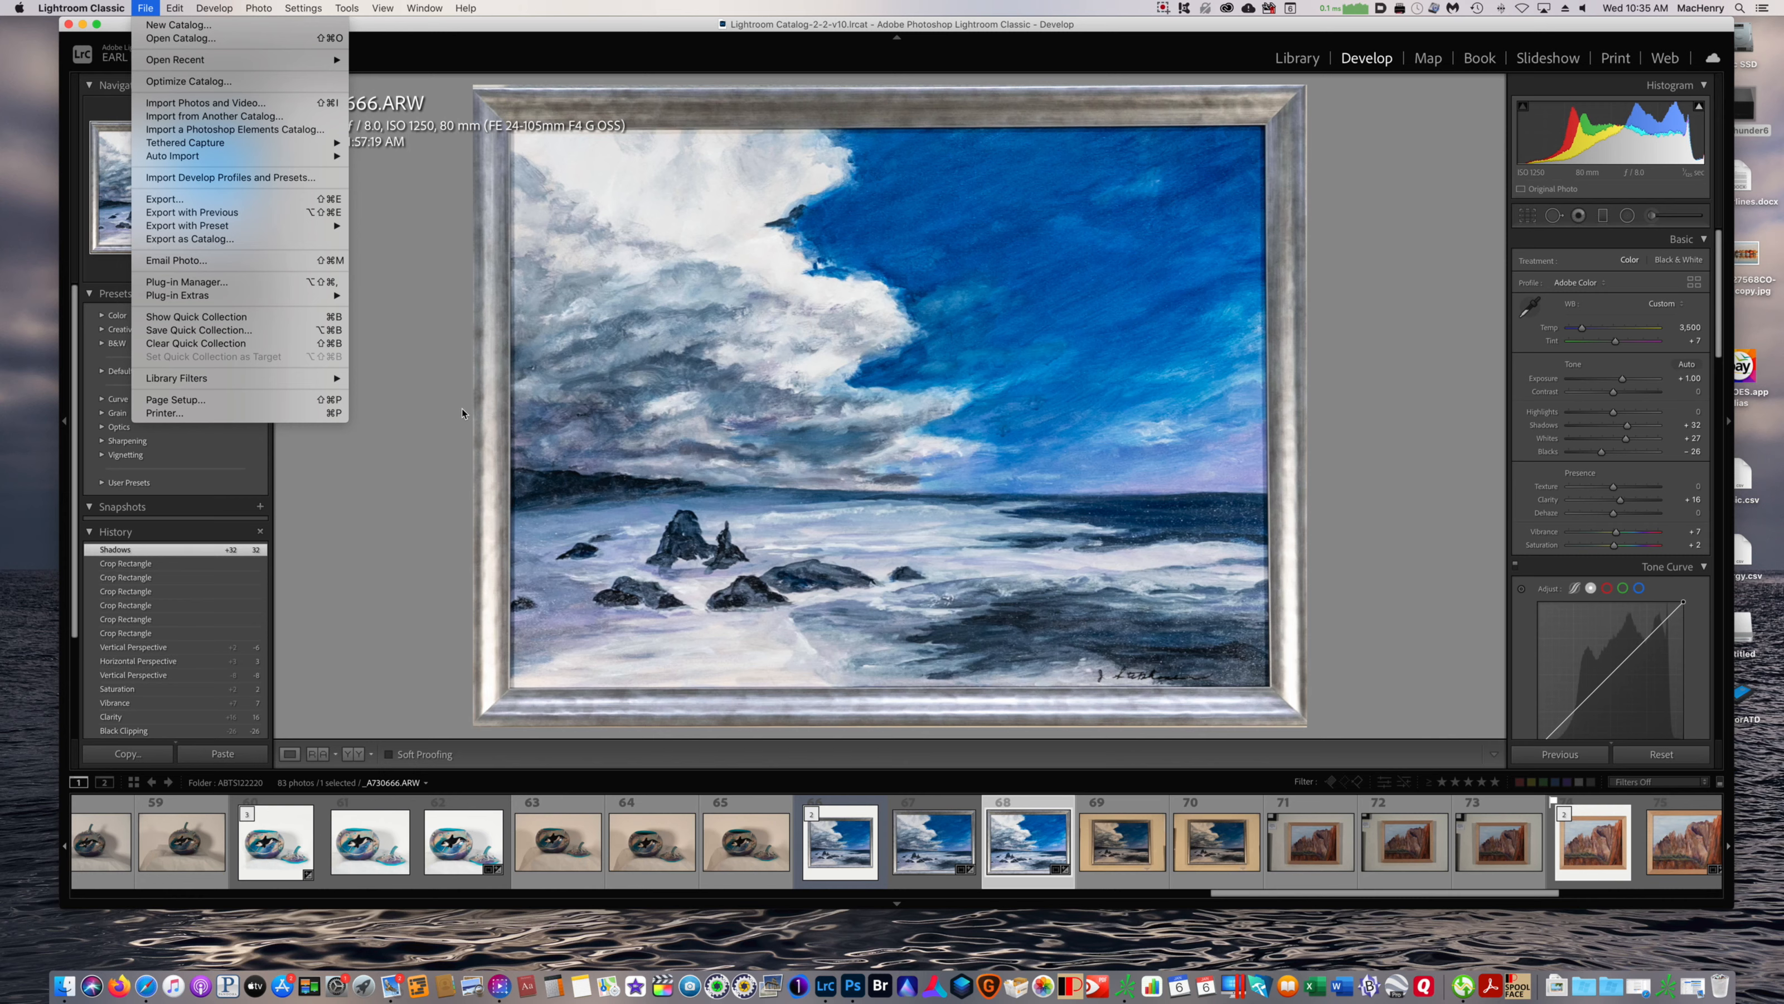
pyautogui.press('c')
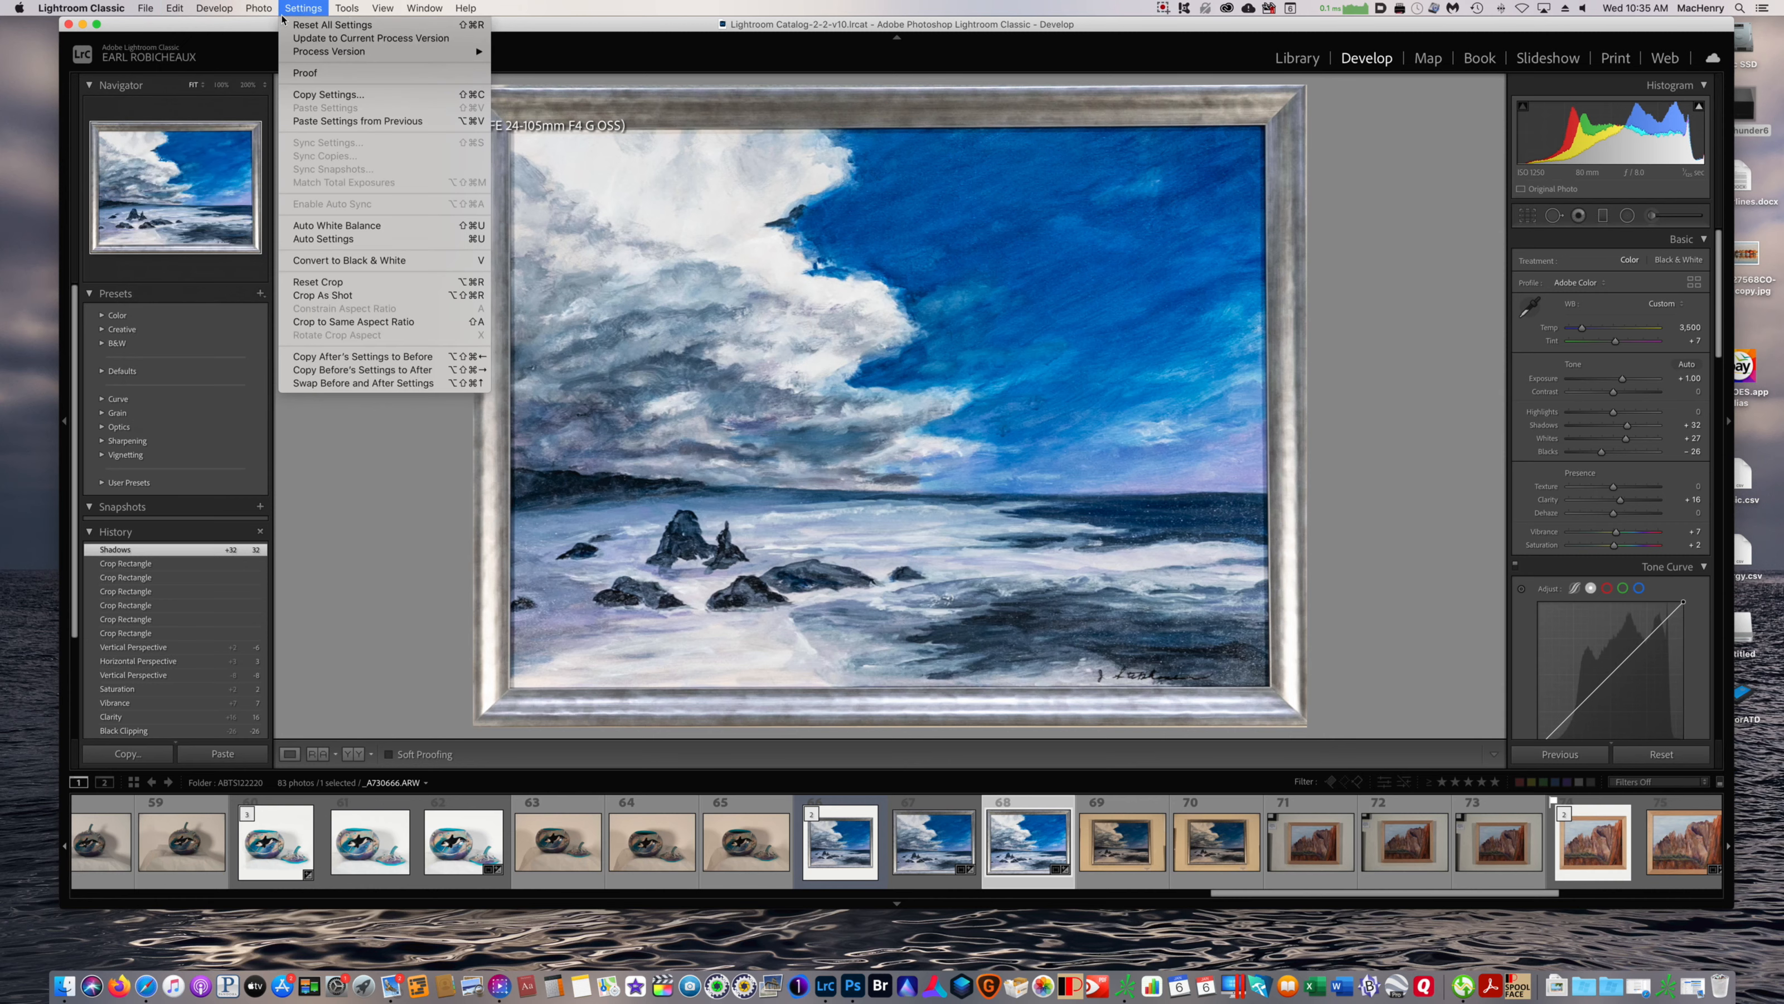
pyautogui.moveTo(256, 10)
pyautogui.moveTo(285, 85)
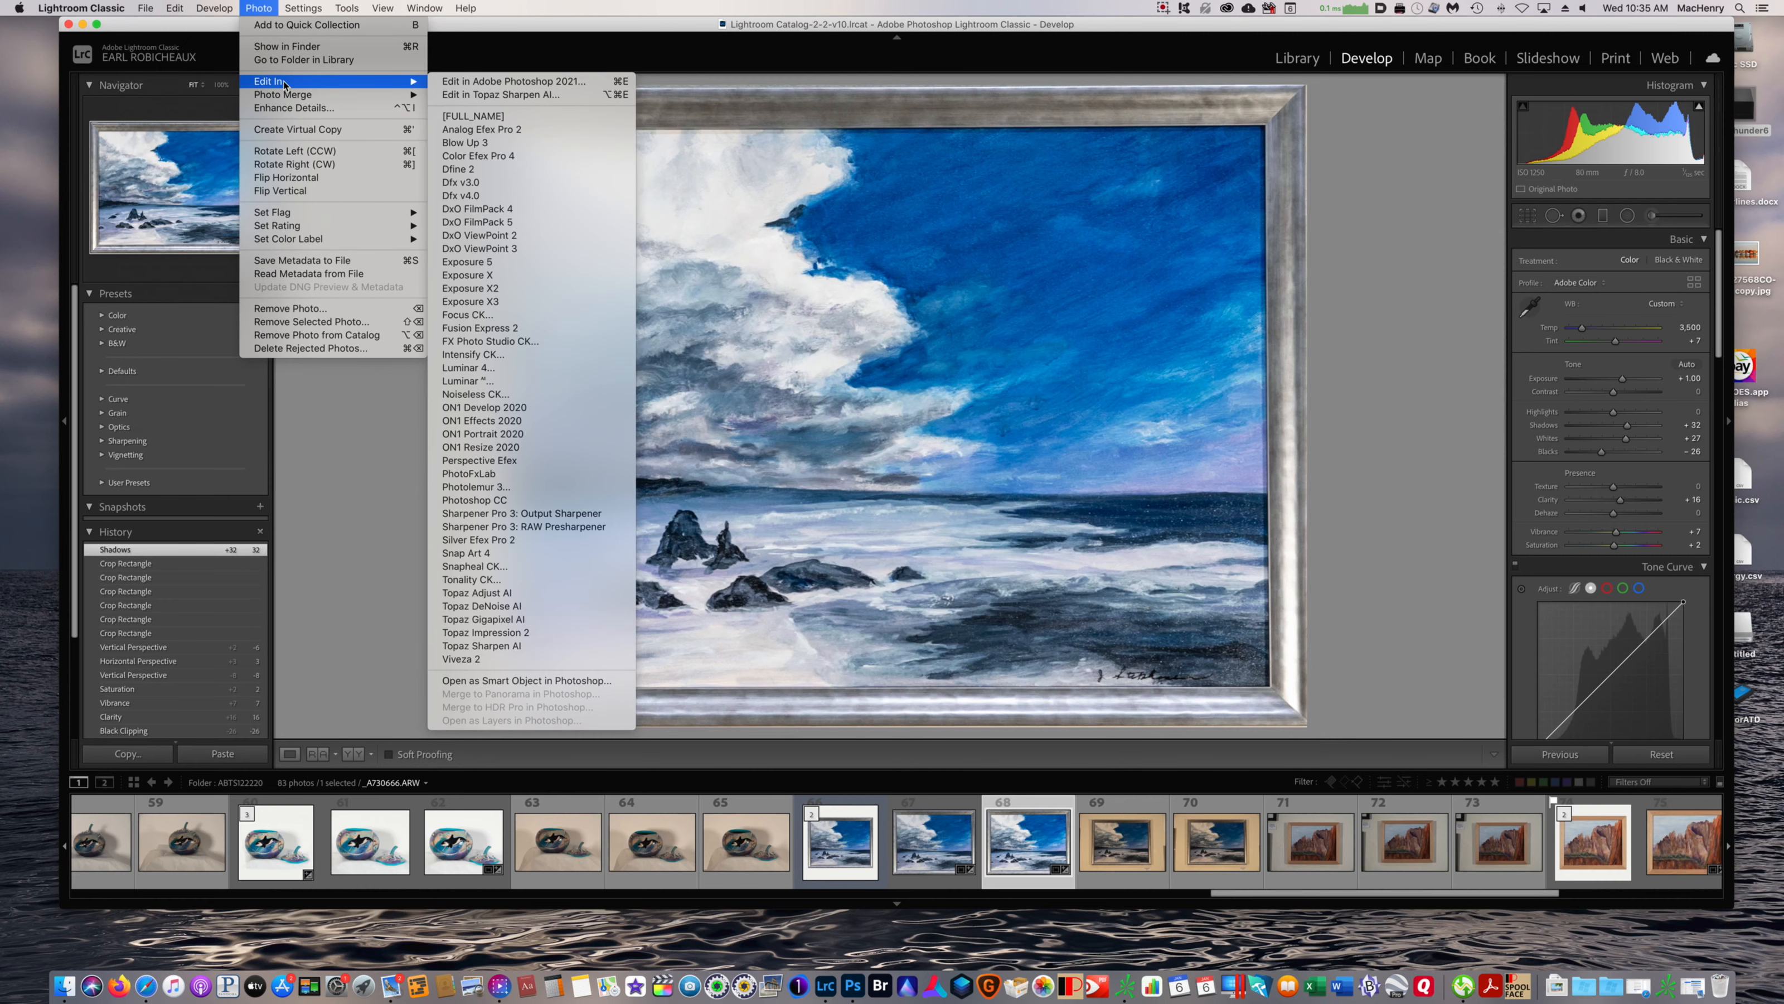
pyautogui.click(493, 81)
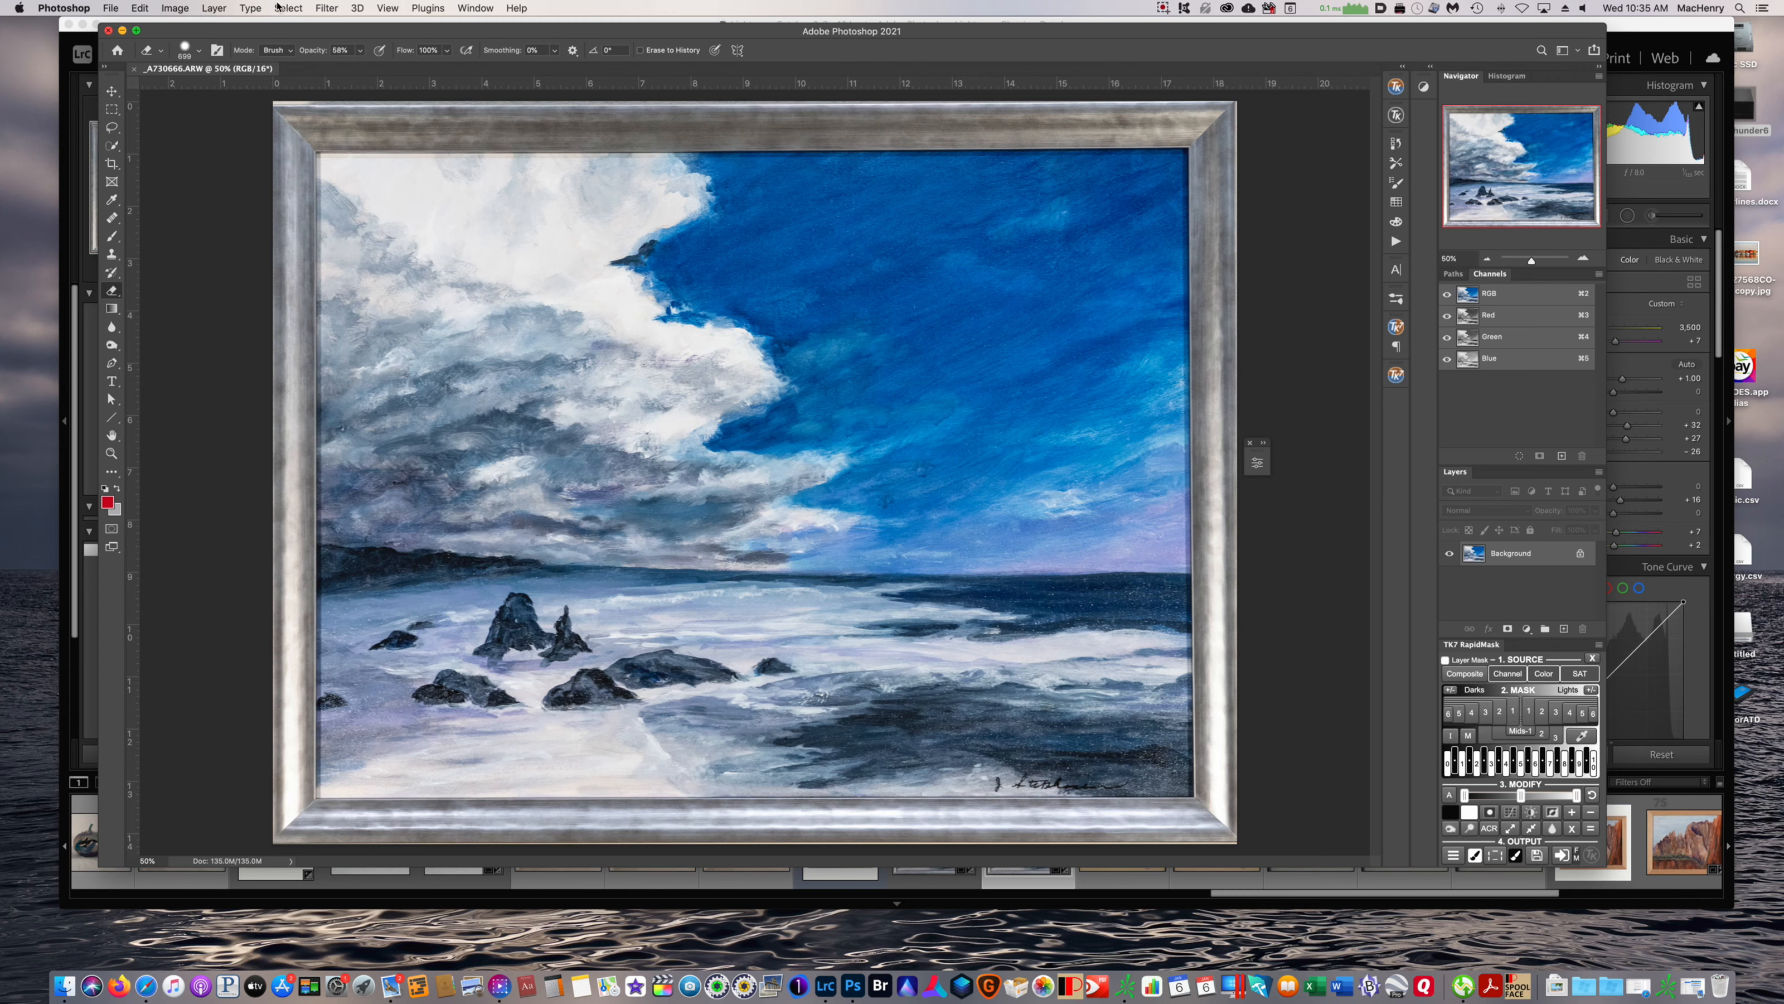
# Create a new empty layer with the default name, Normal blending mode and 100% opacity above the painting
pyautogui.click(217, 8)
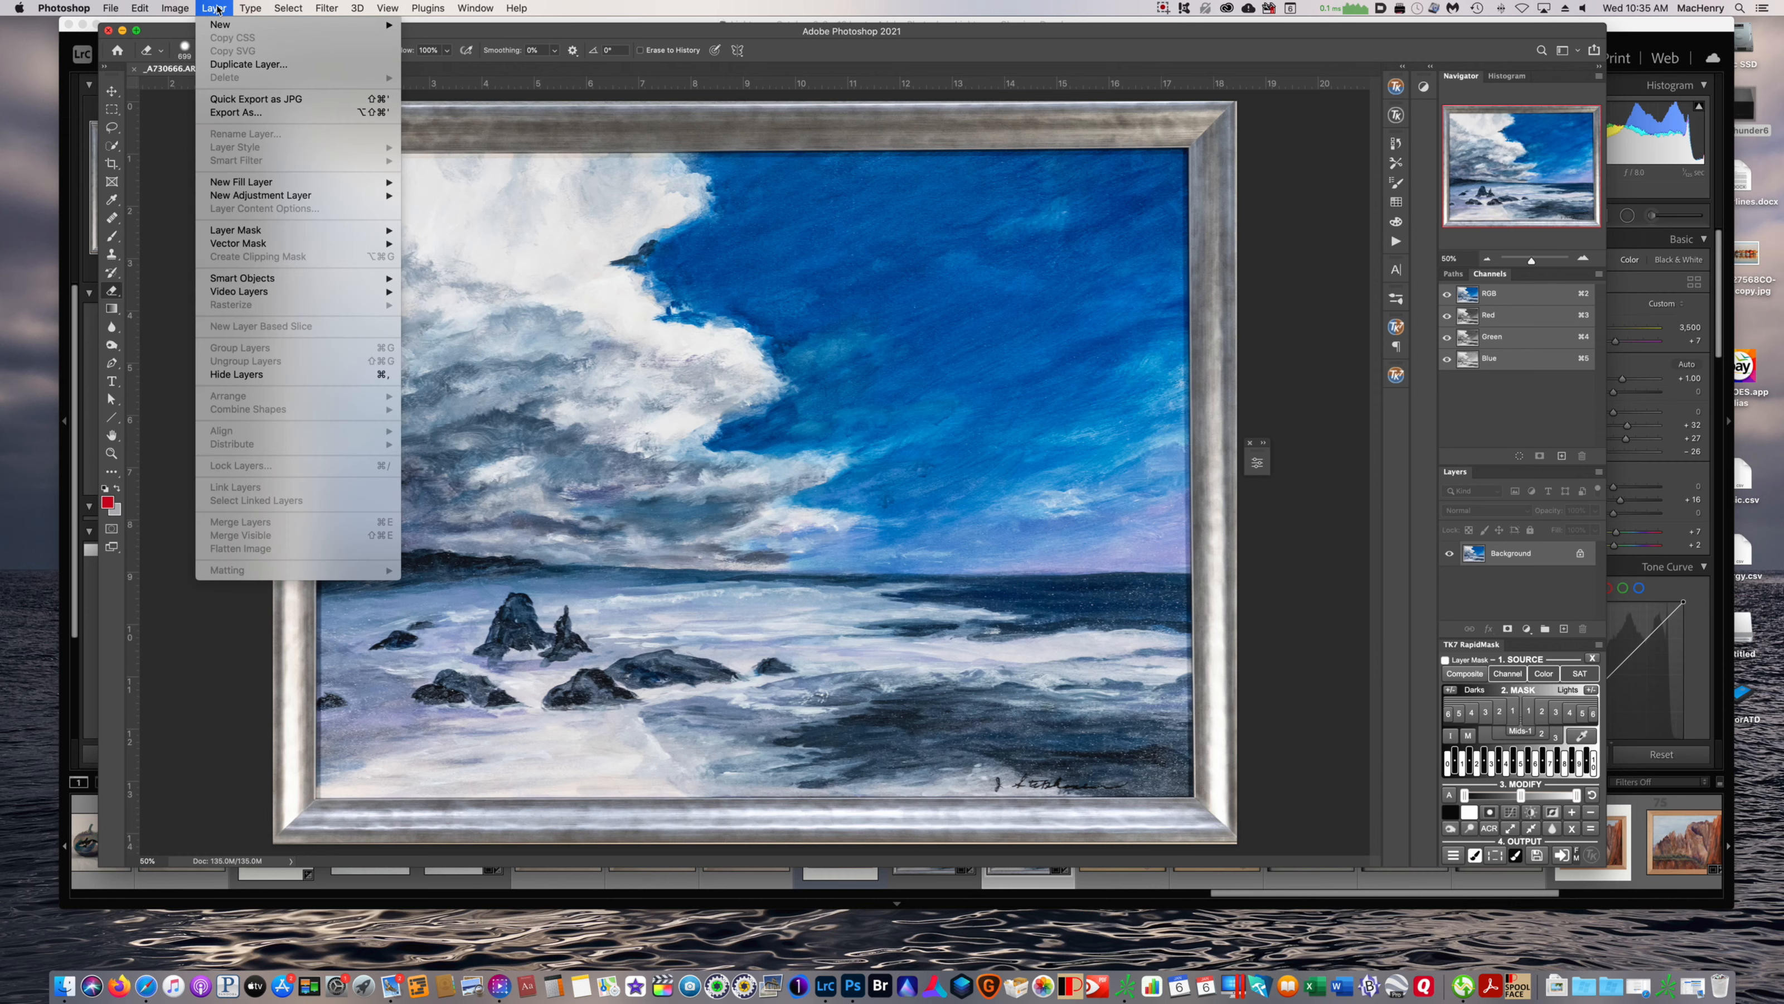
pyautogui.moveTo(219, 26)
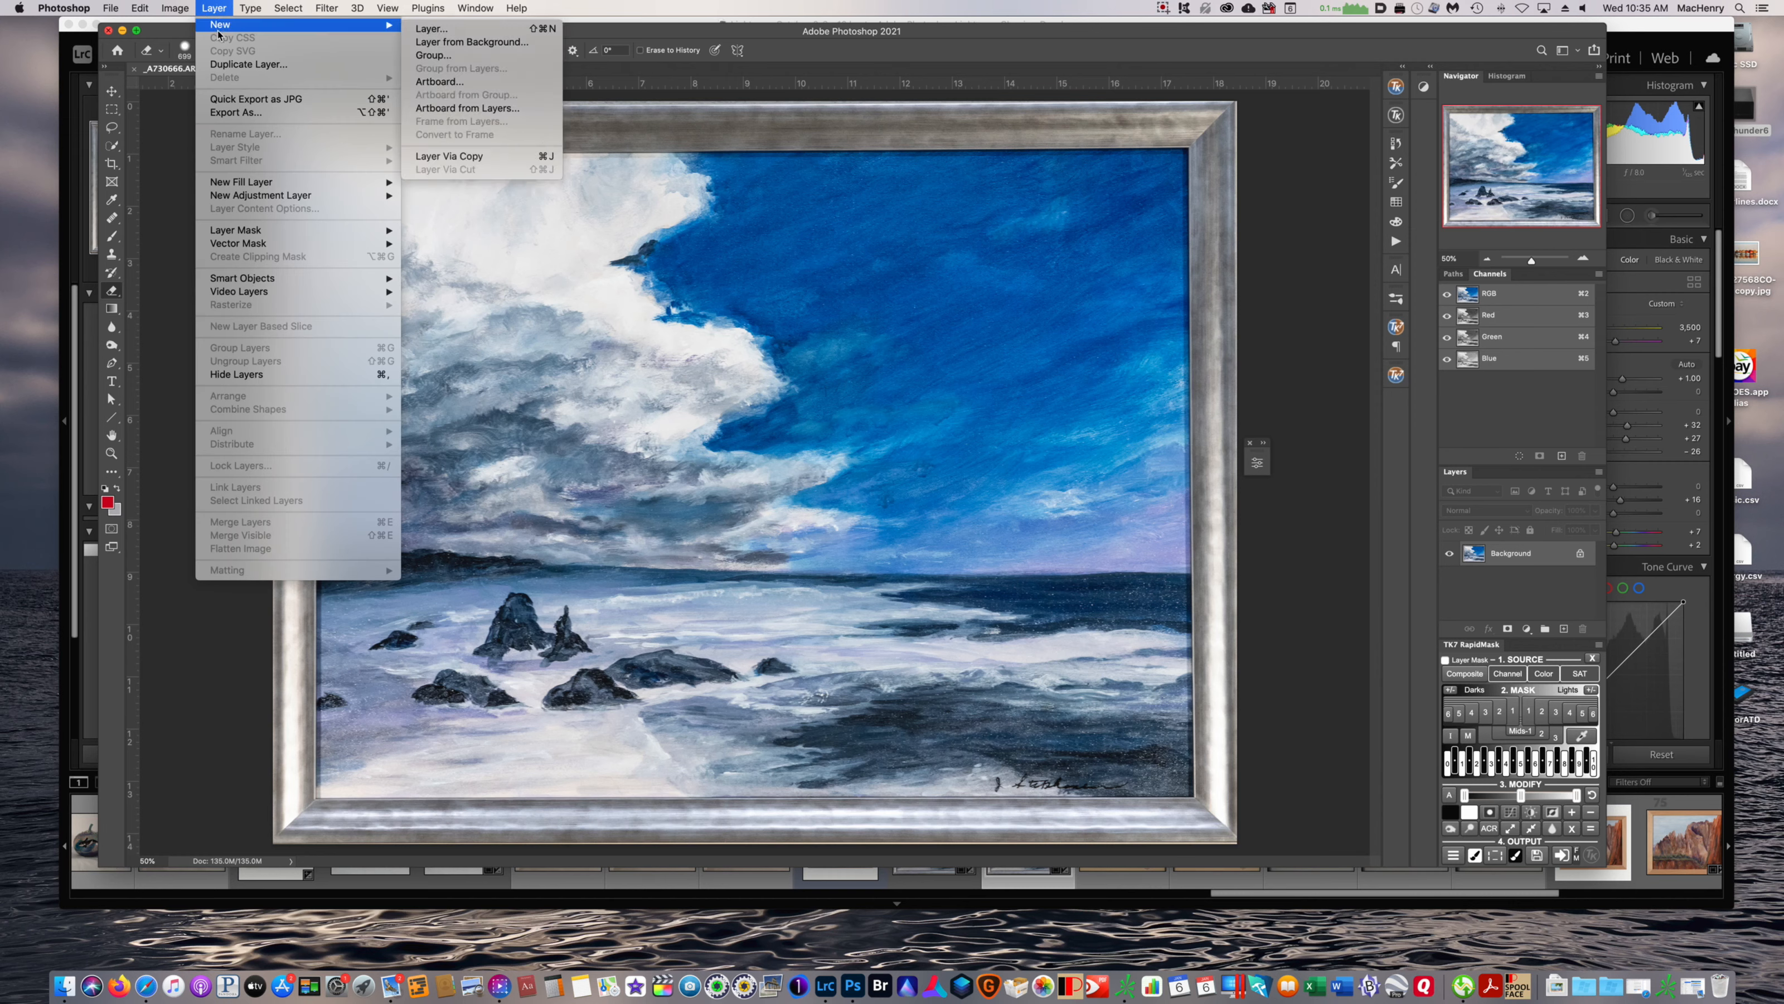
pyautogui.click(491, 31)
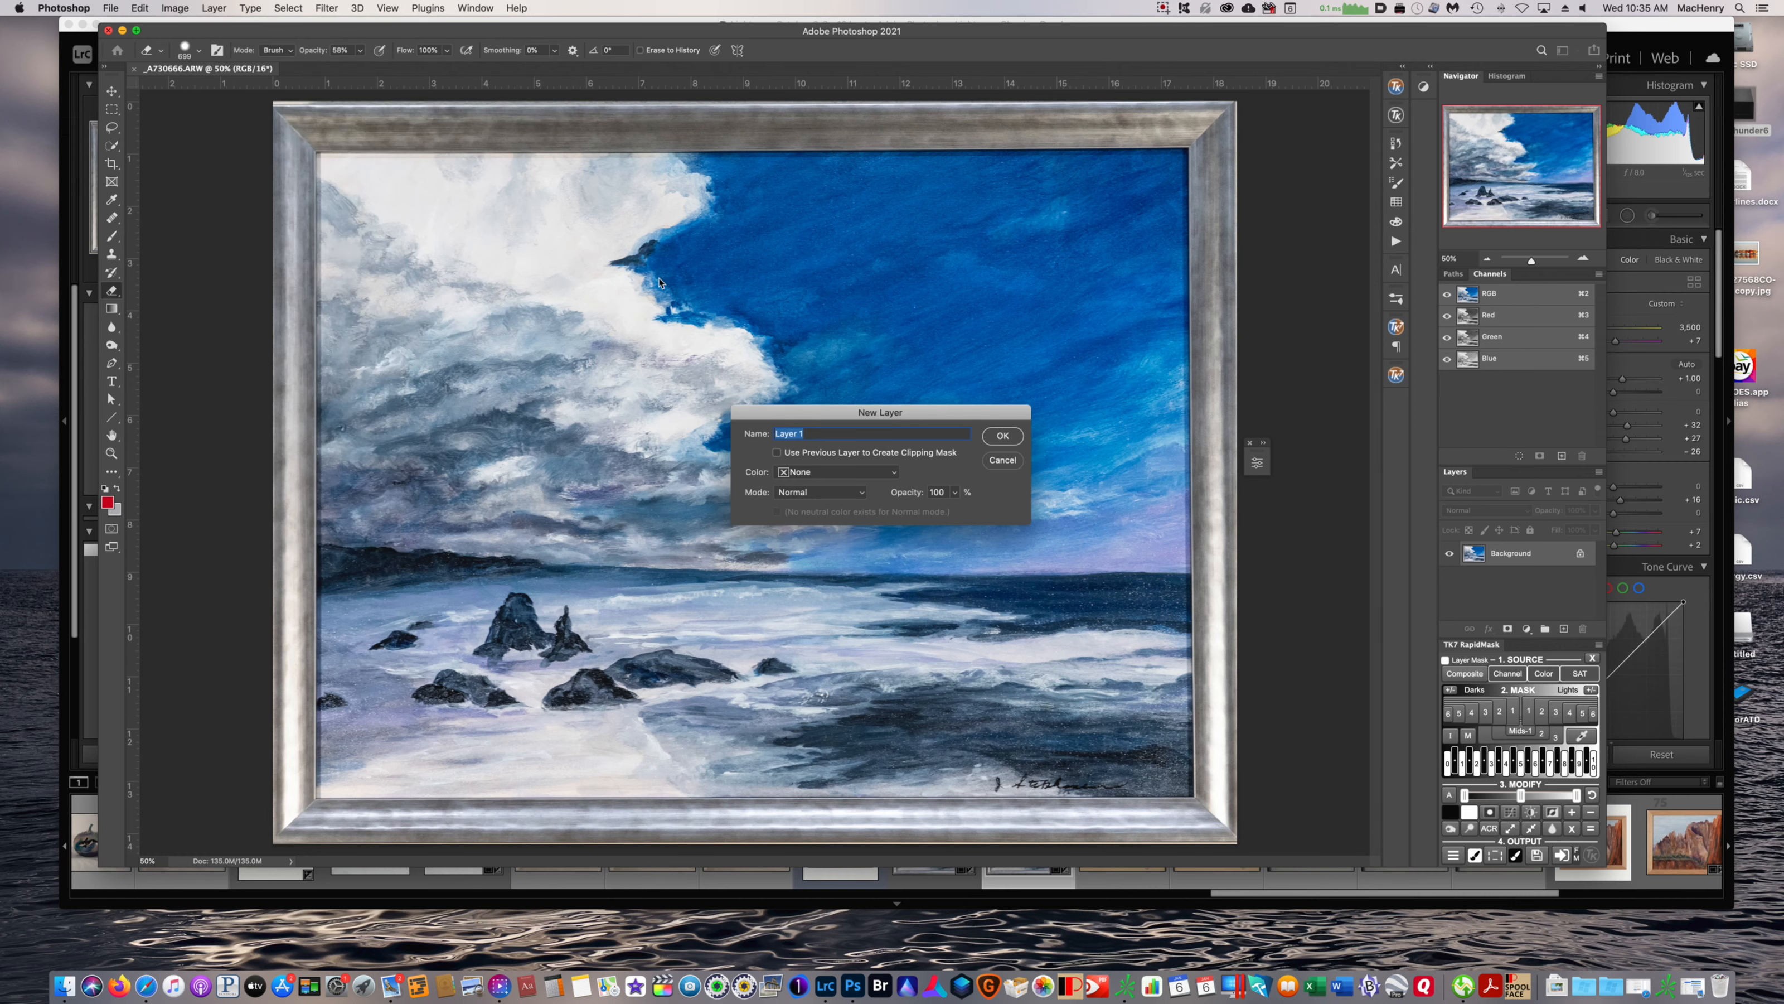
pyautogui.click(1002, 436)
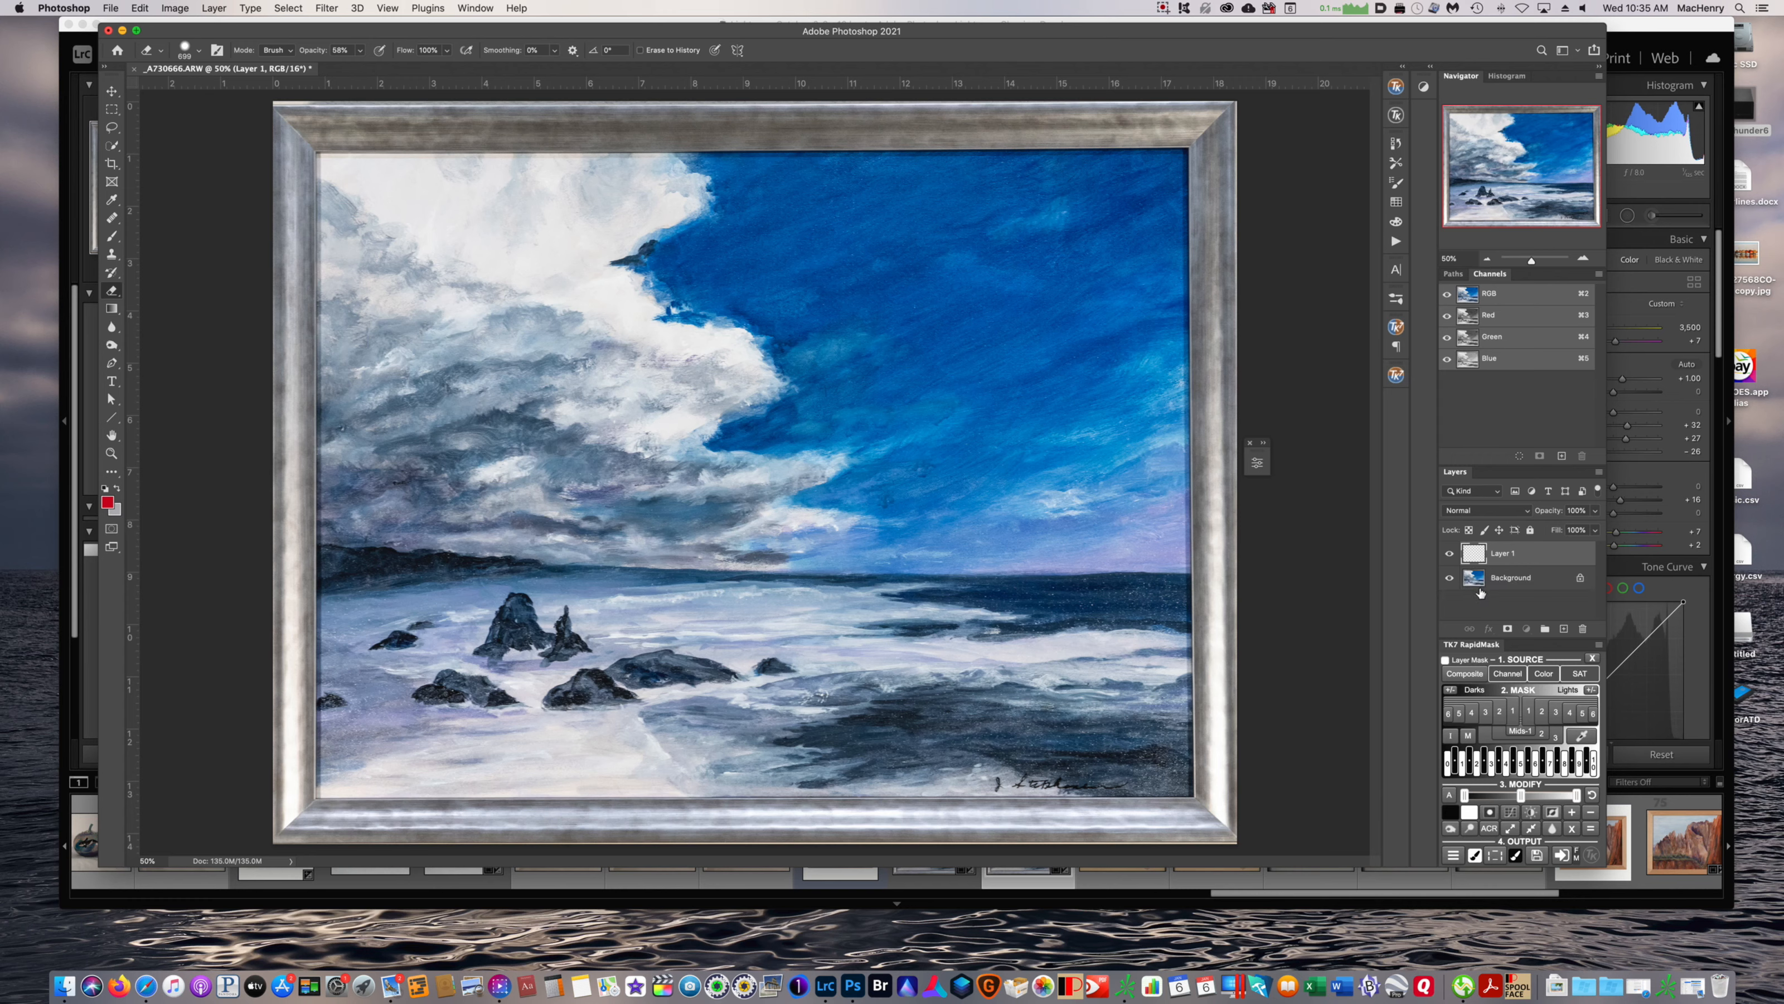
# Unlock the Background layer and move the empty layer beneath the painting layer
pyautogui.moveTo(1473, 552); pyautogui.dragTo(1476, 596)
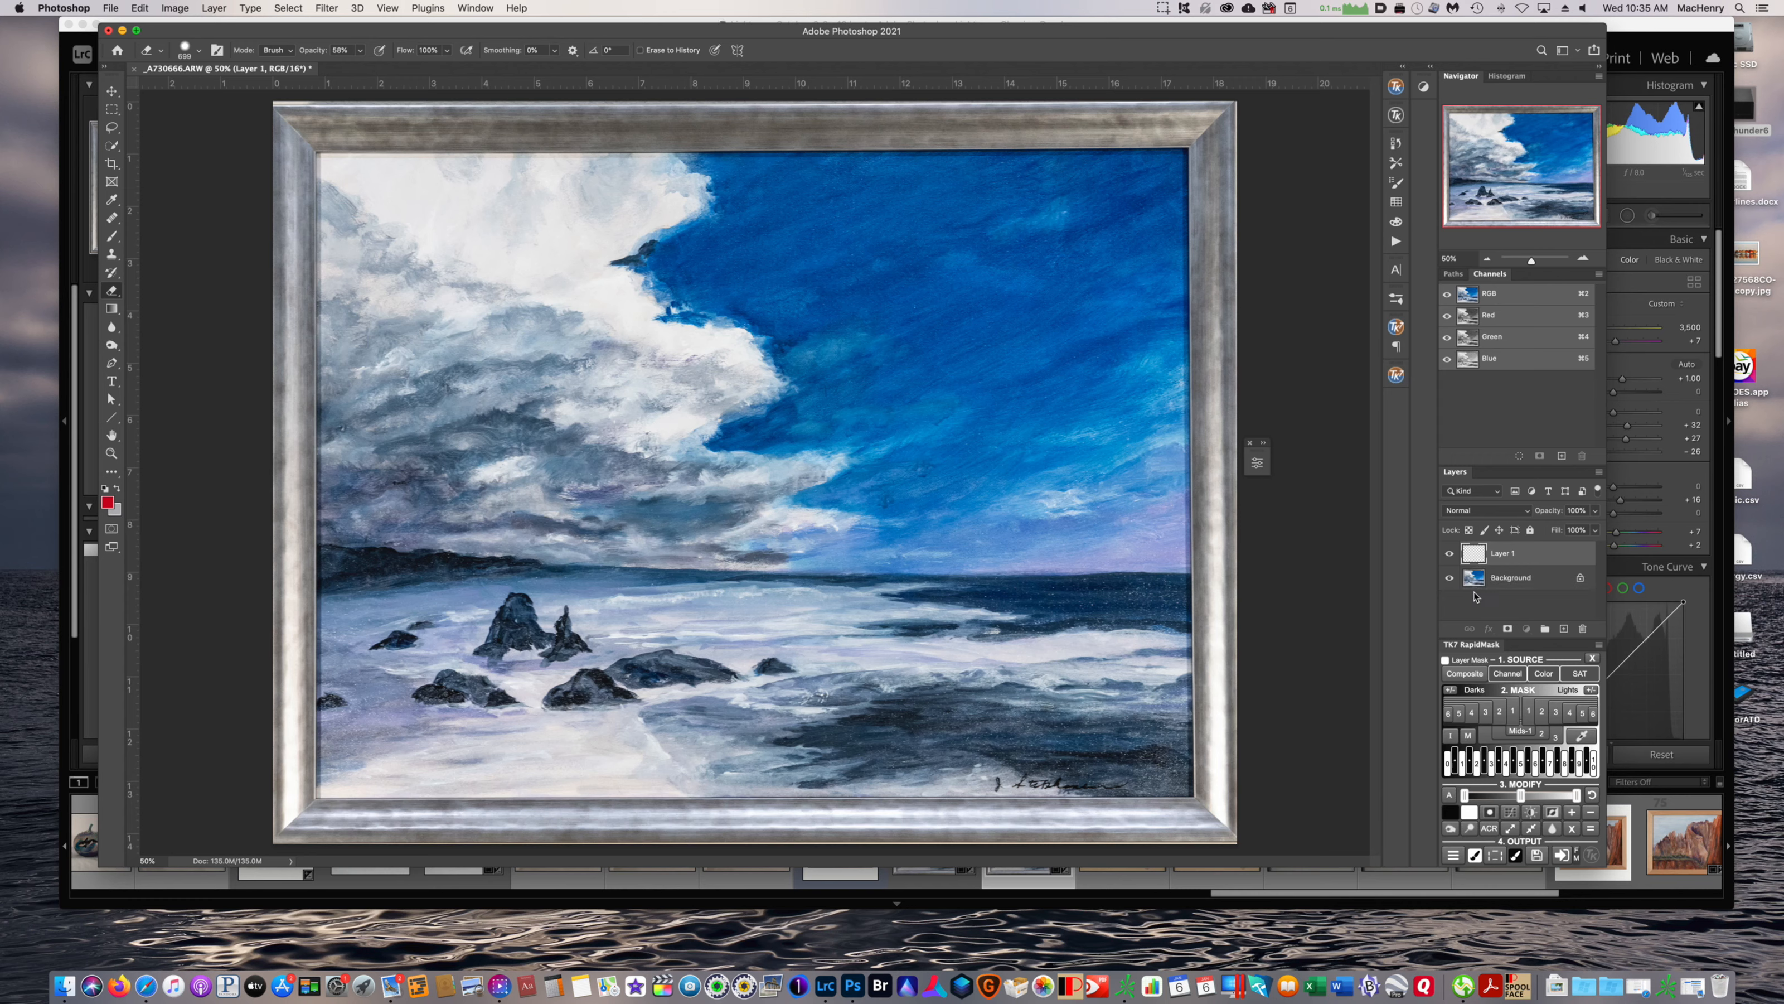
pyautogui.click(1581, 578)
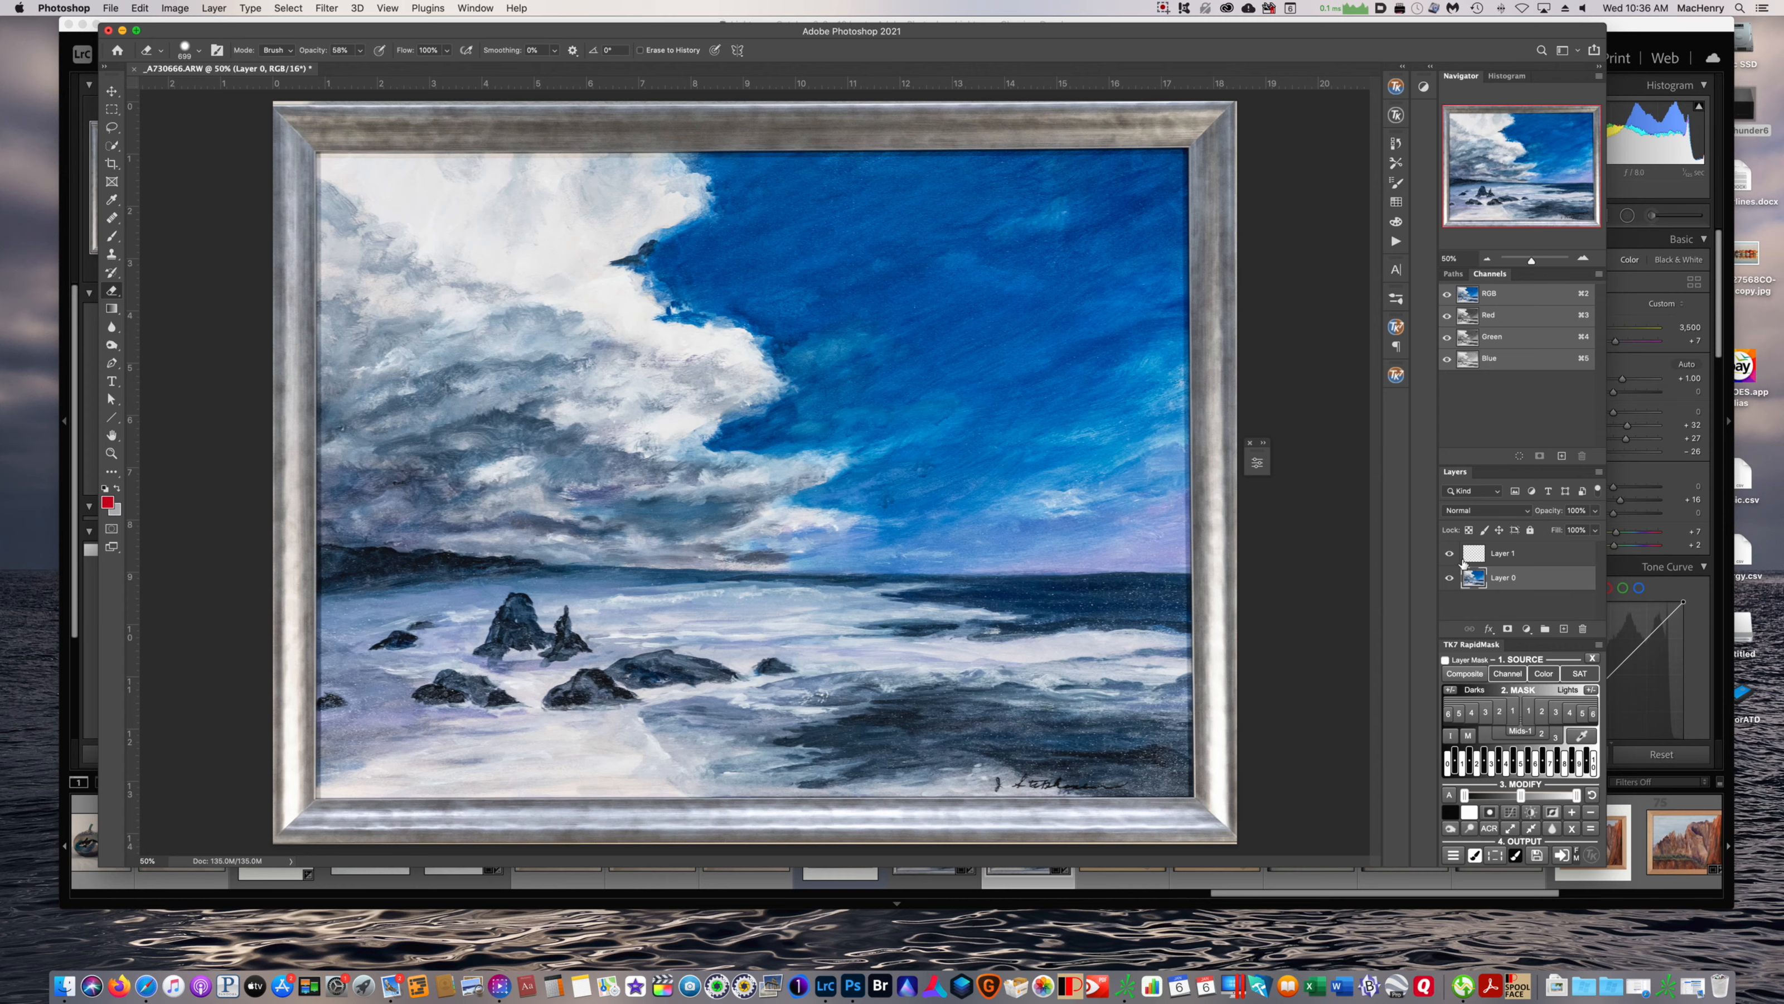
pyautogui.moveTo(1463, 562); pyautogui.dragTo(1481, 597)
pyautogui.click(179, 9)
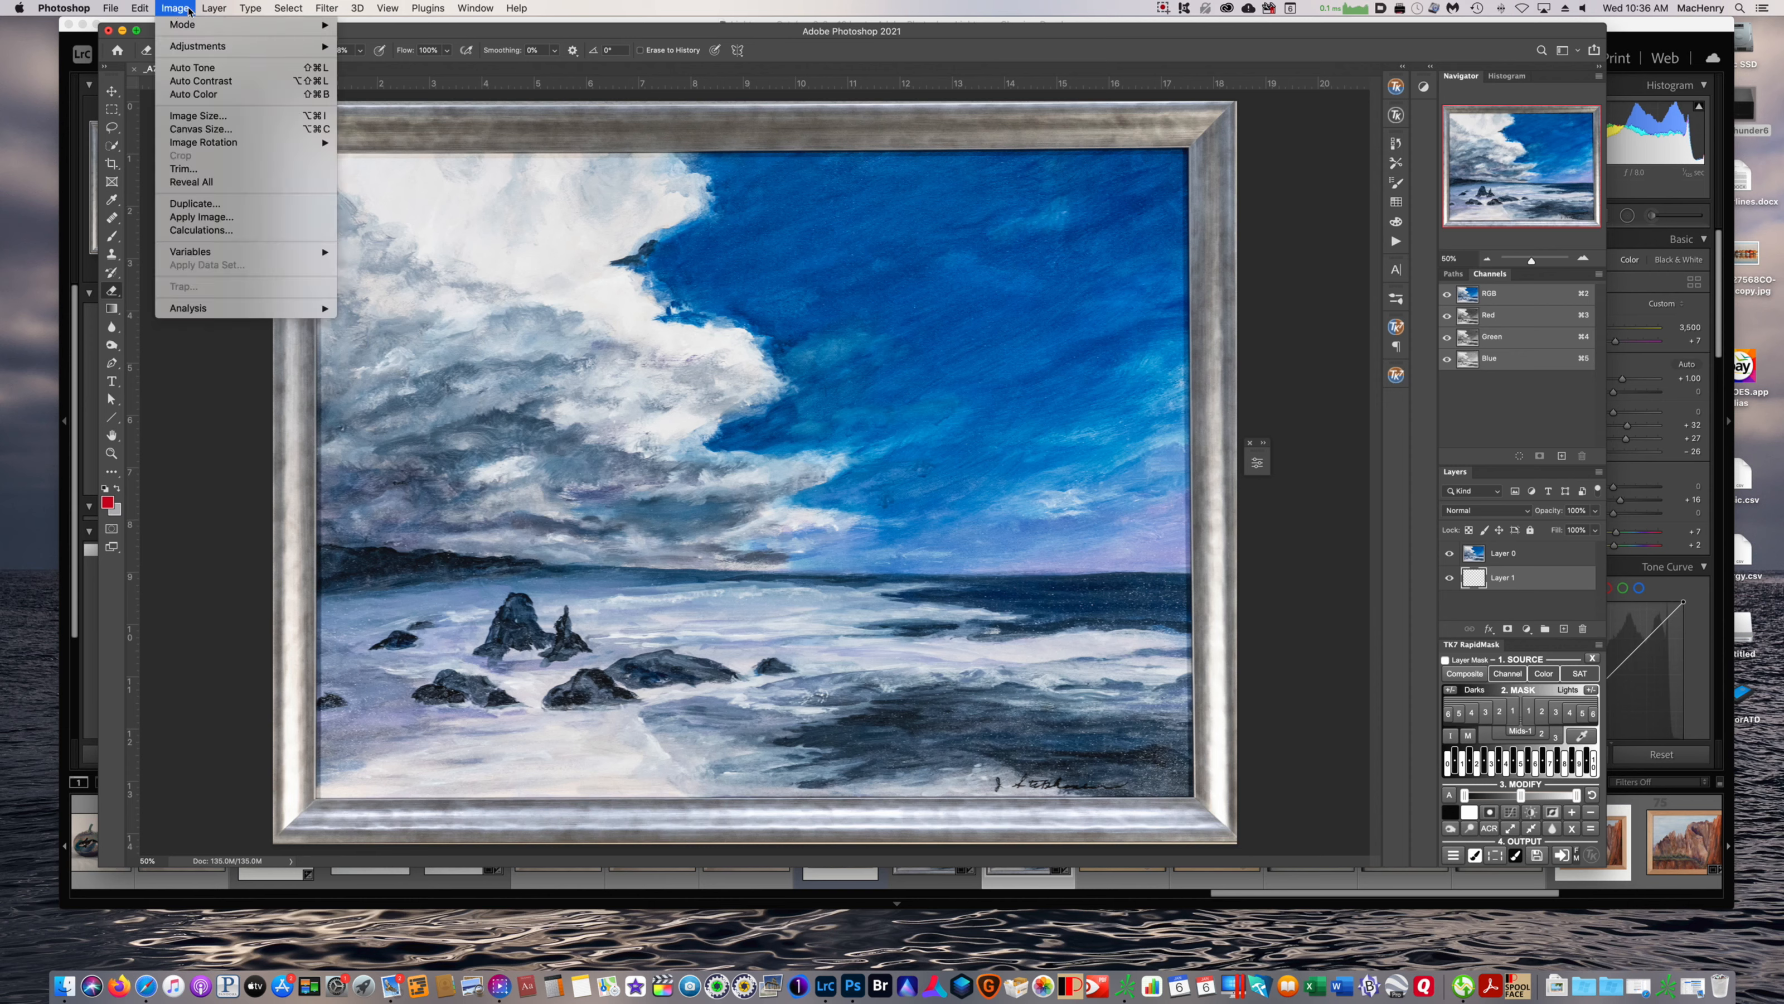
pyautogui.click(205, 130)
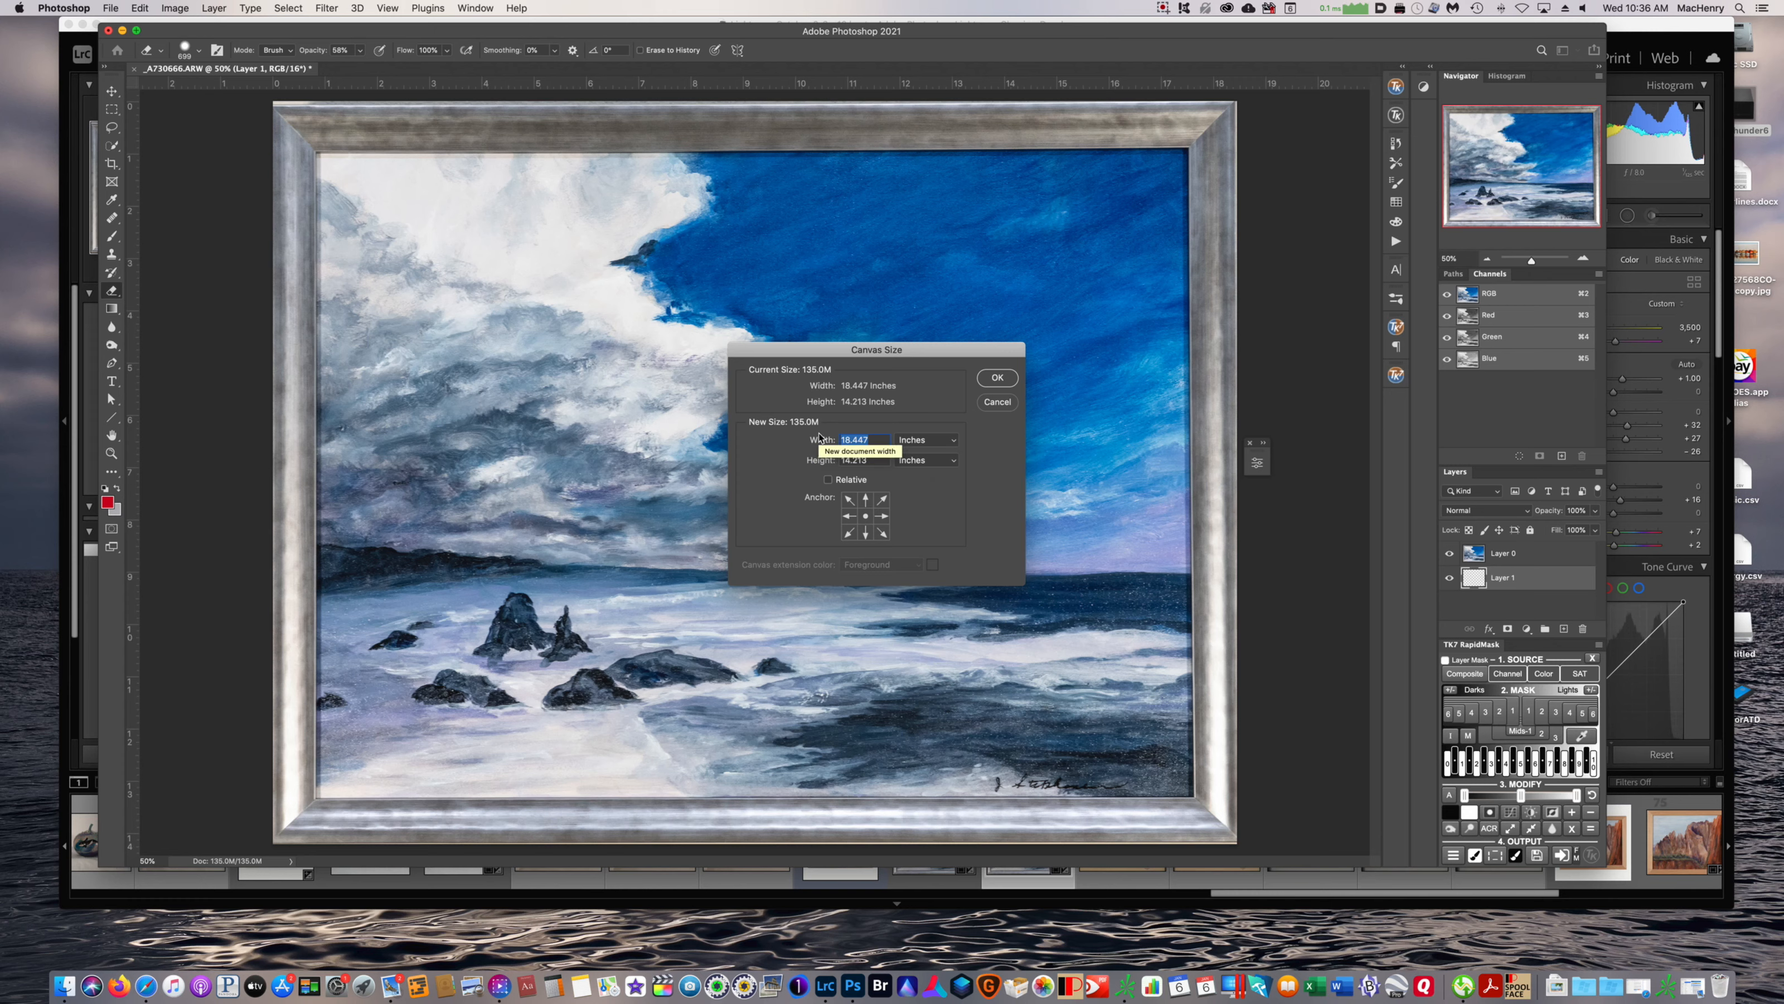
pyautogui.write('20')
pyautogui.press('Tab')
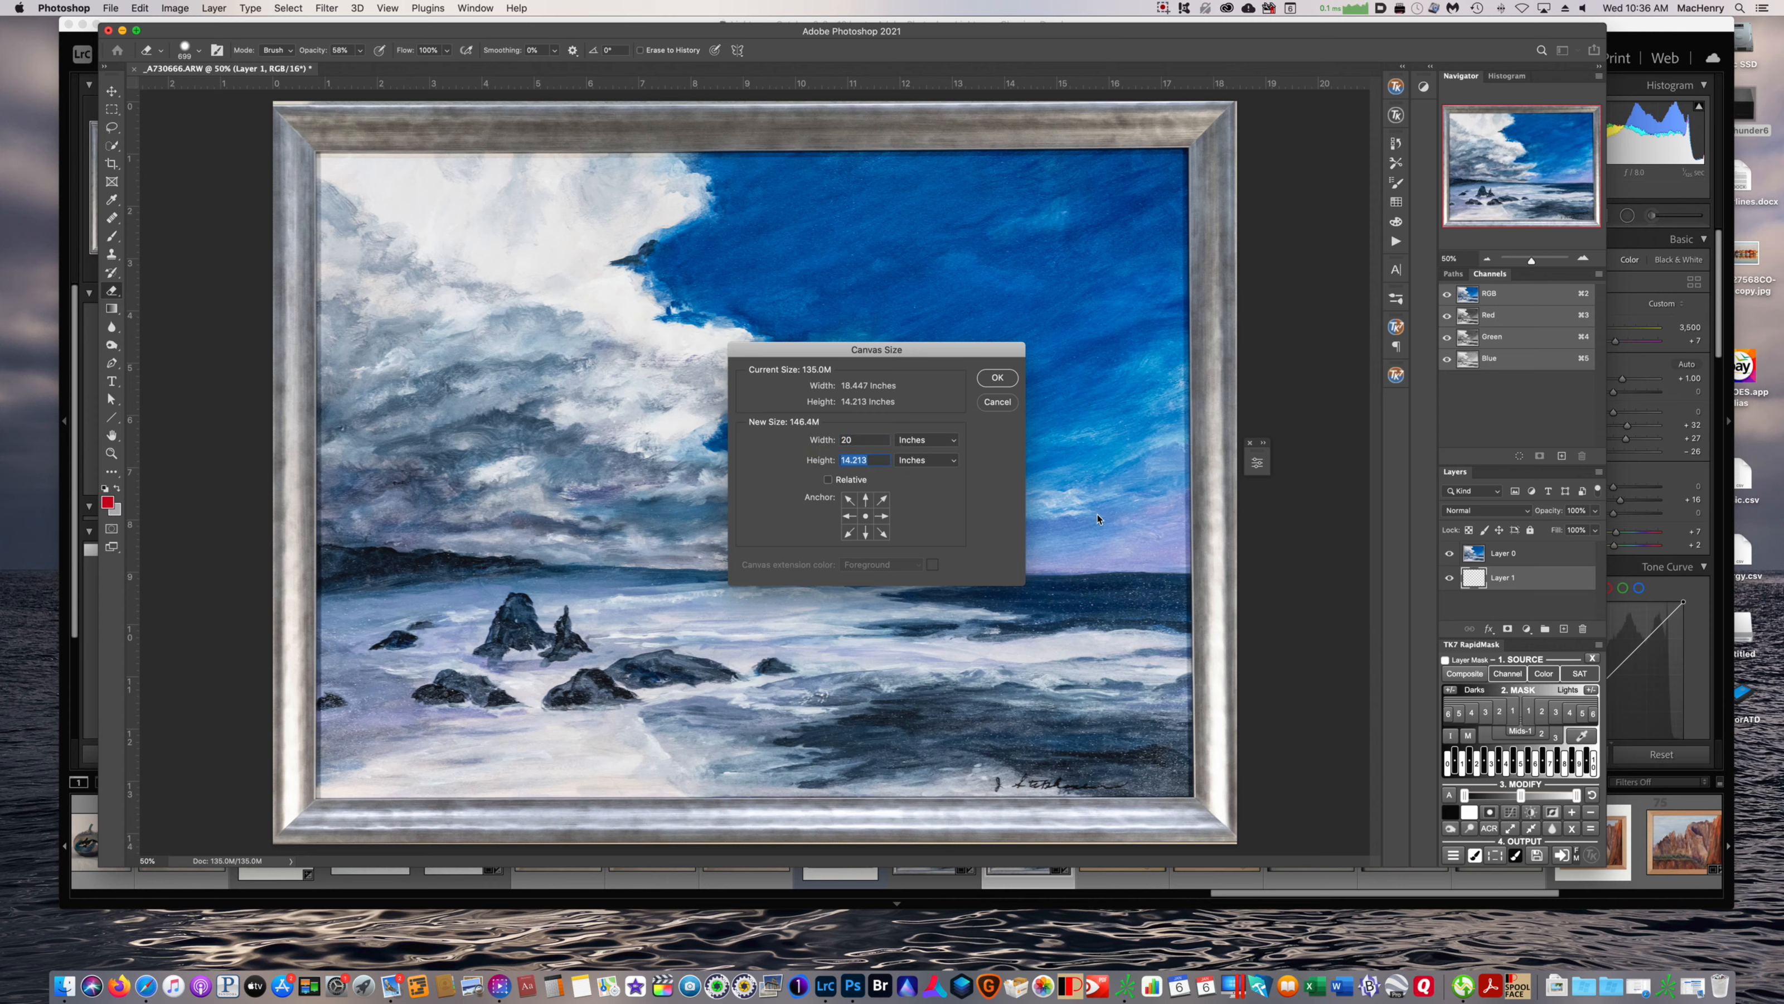
pyautogui.write('20')
pyautogui.click(106, 507)
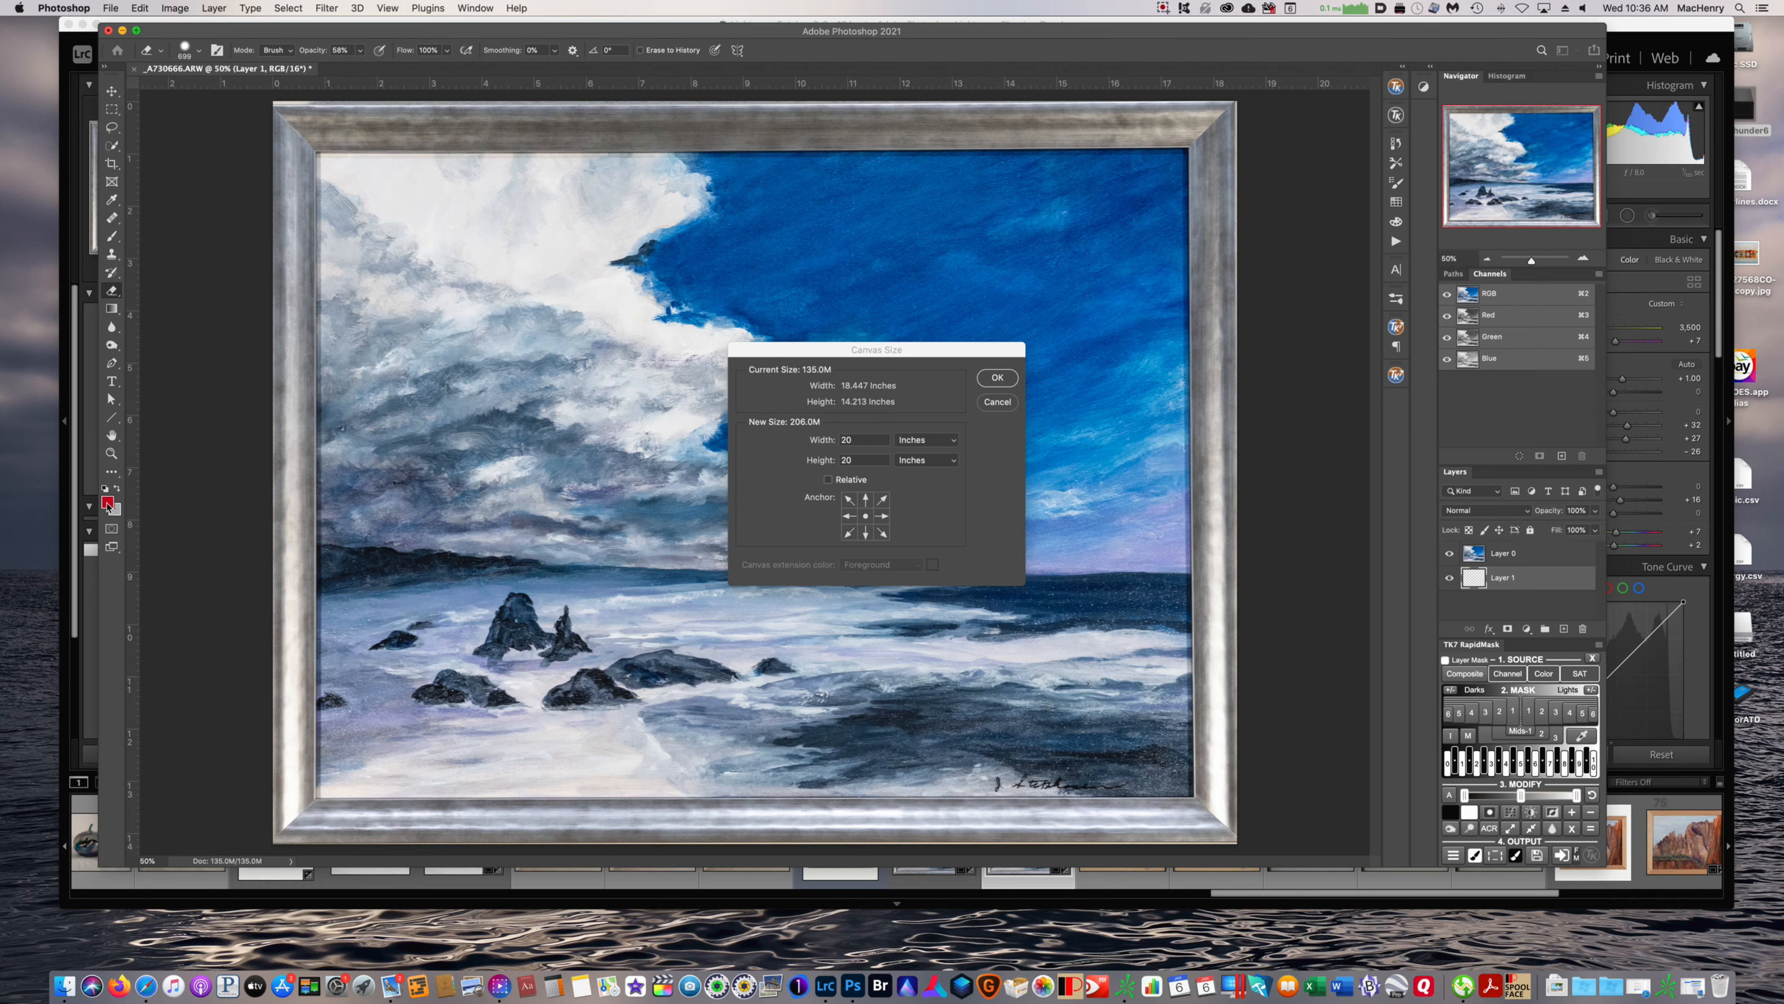
pyautogui.click(106, 507)
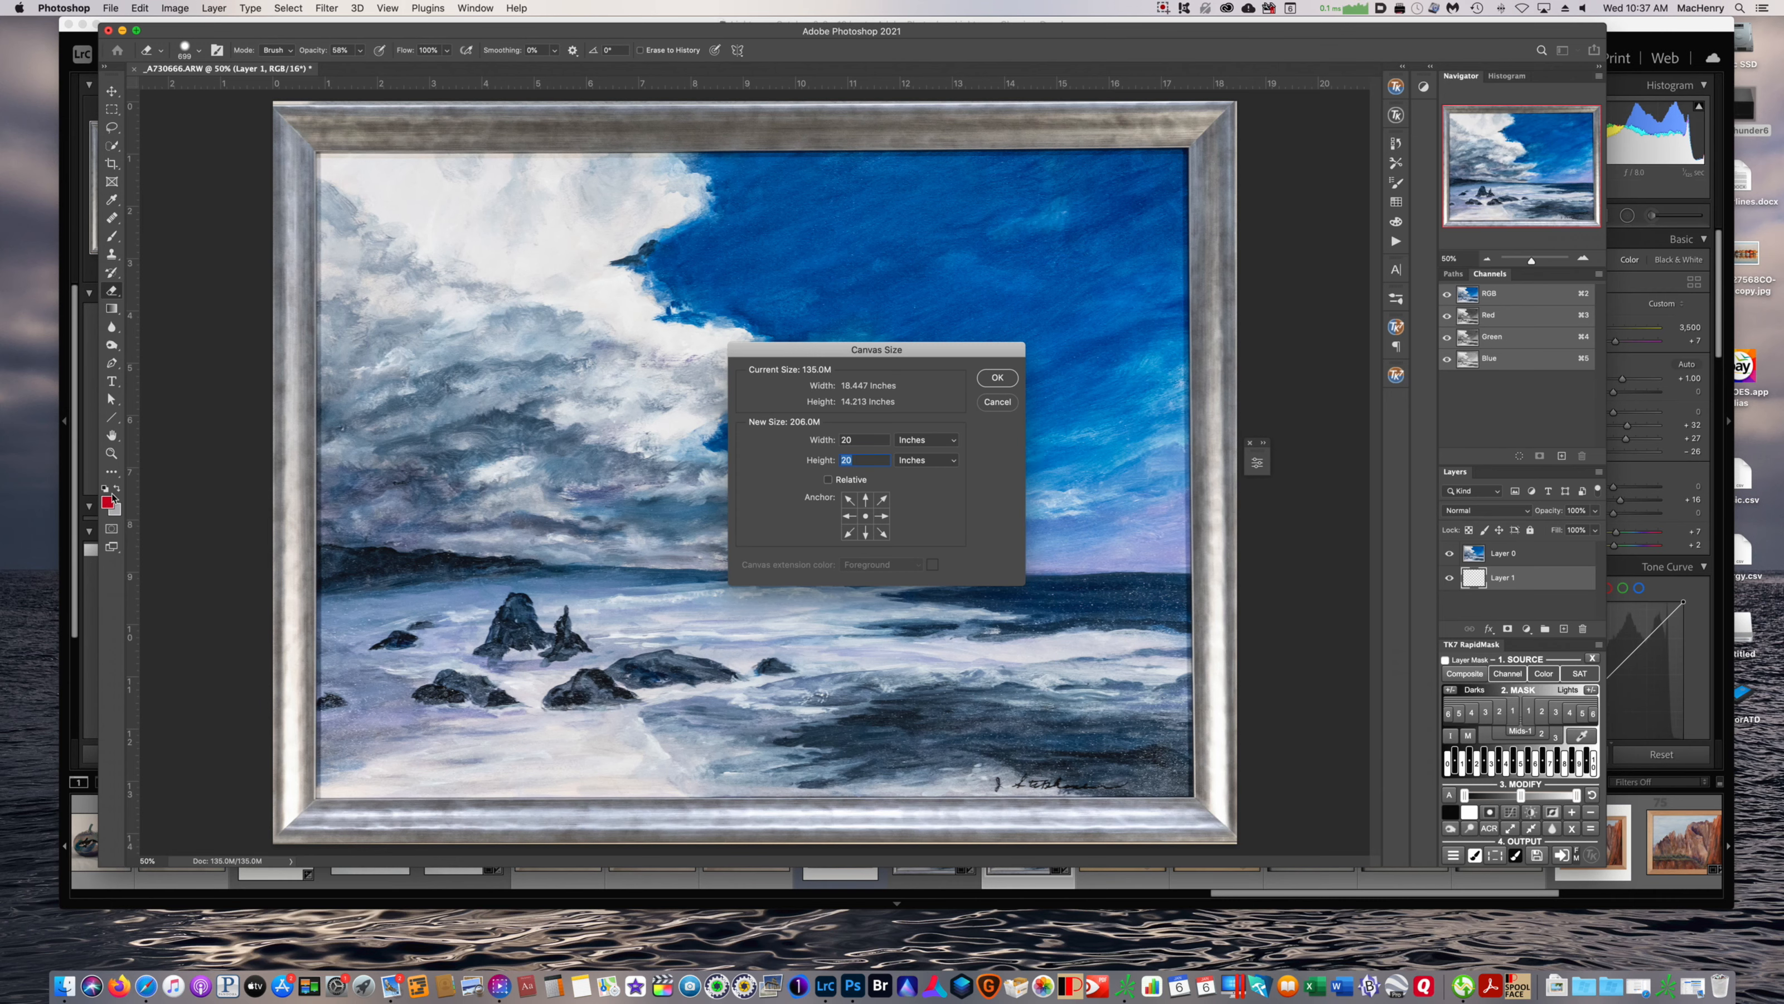
pyautogui.click(997, 401)
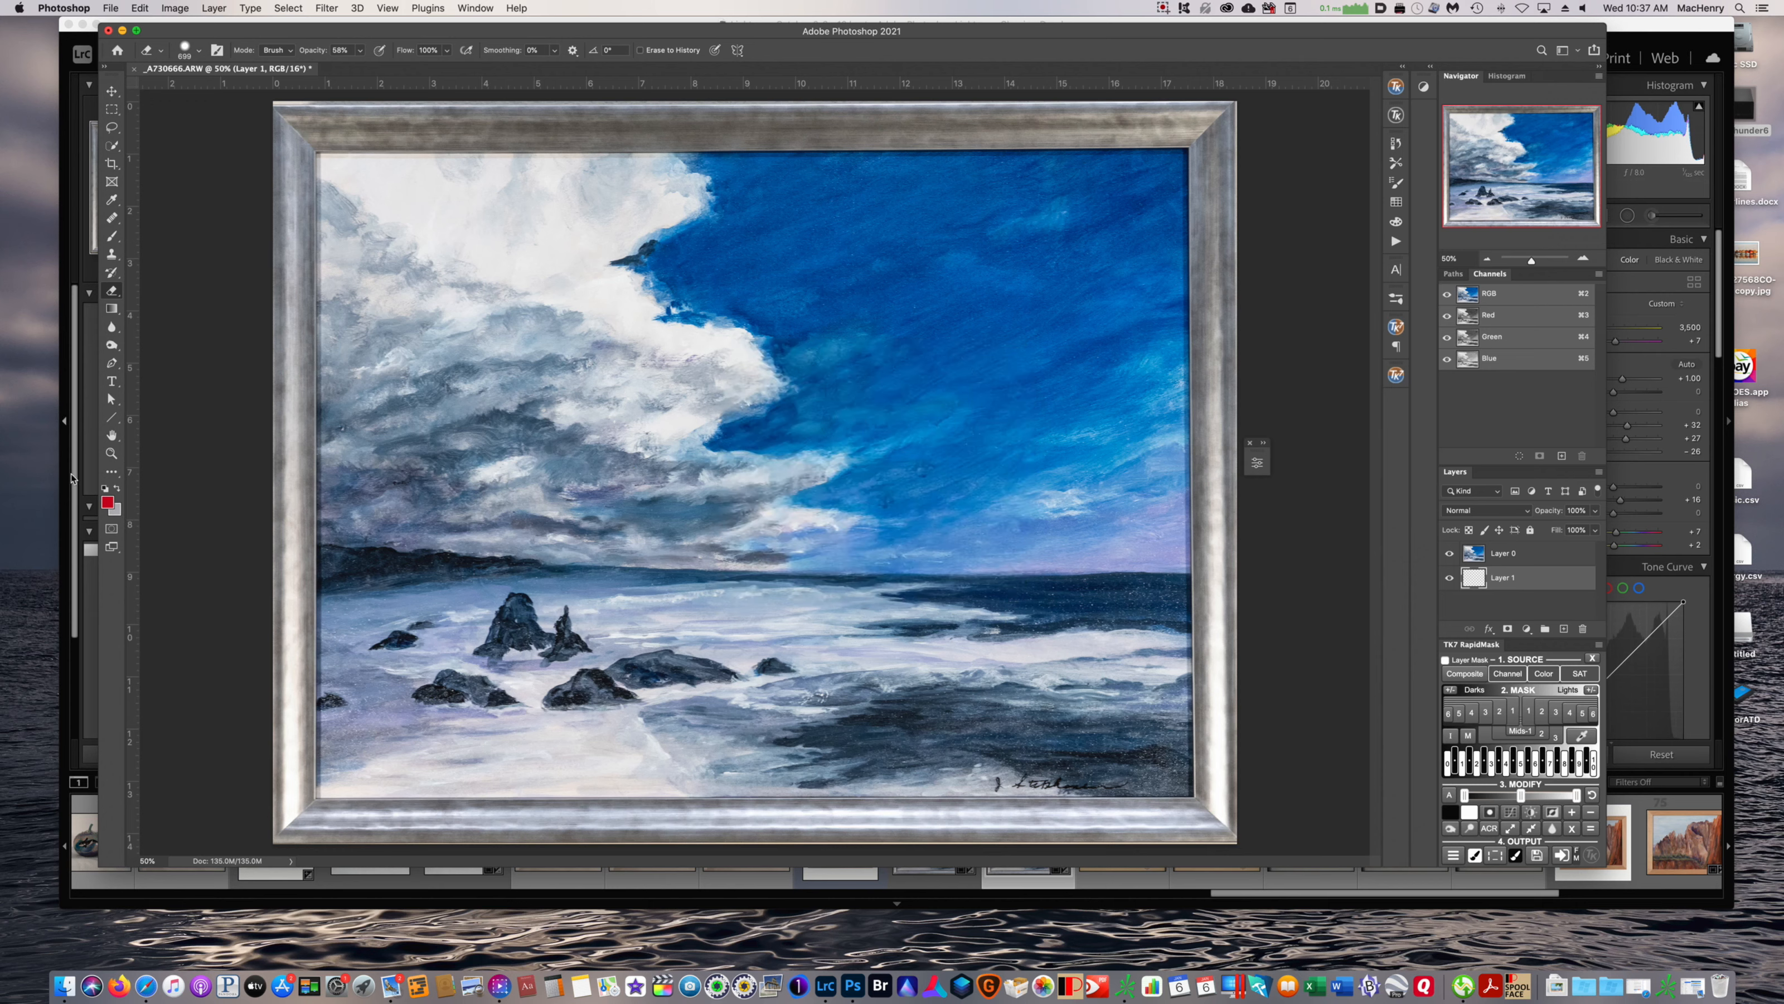
# Reset the colors to black and white and swap them so that white is the foreground color
pyautogui.click(117, 488)
pyautogui.click(105, 488)
pyautogui.click(118, 488)
# Enlarge the canvas to 20 inches wide by 20 inches high, keeping the painting centered
pyautogui.click(184, 9)
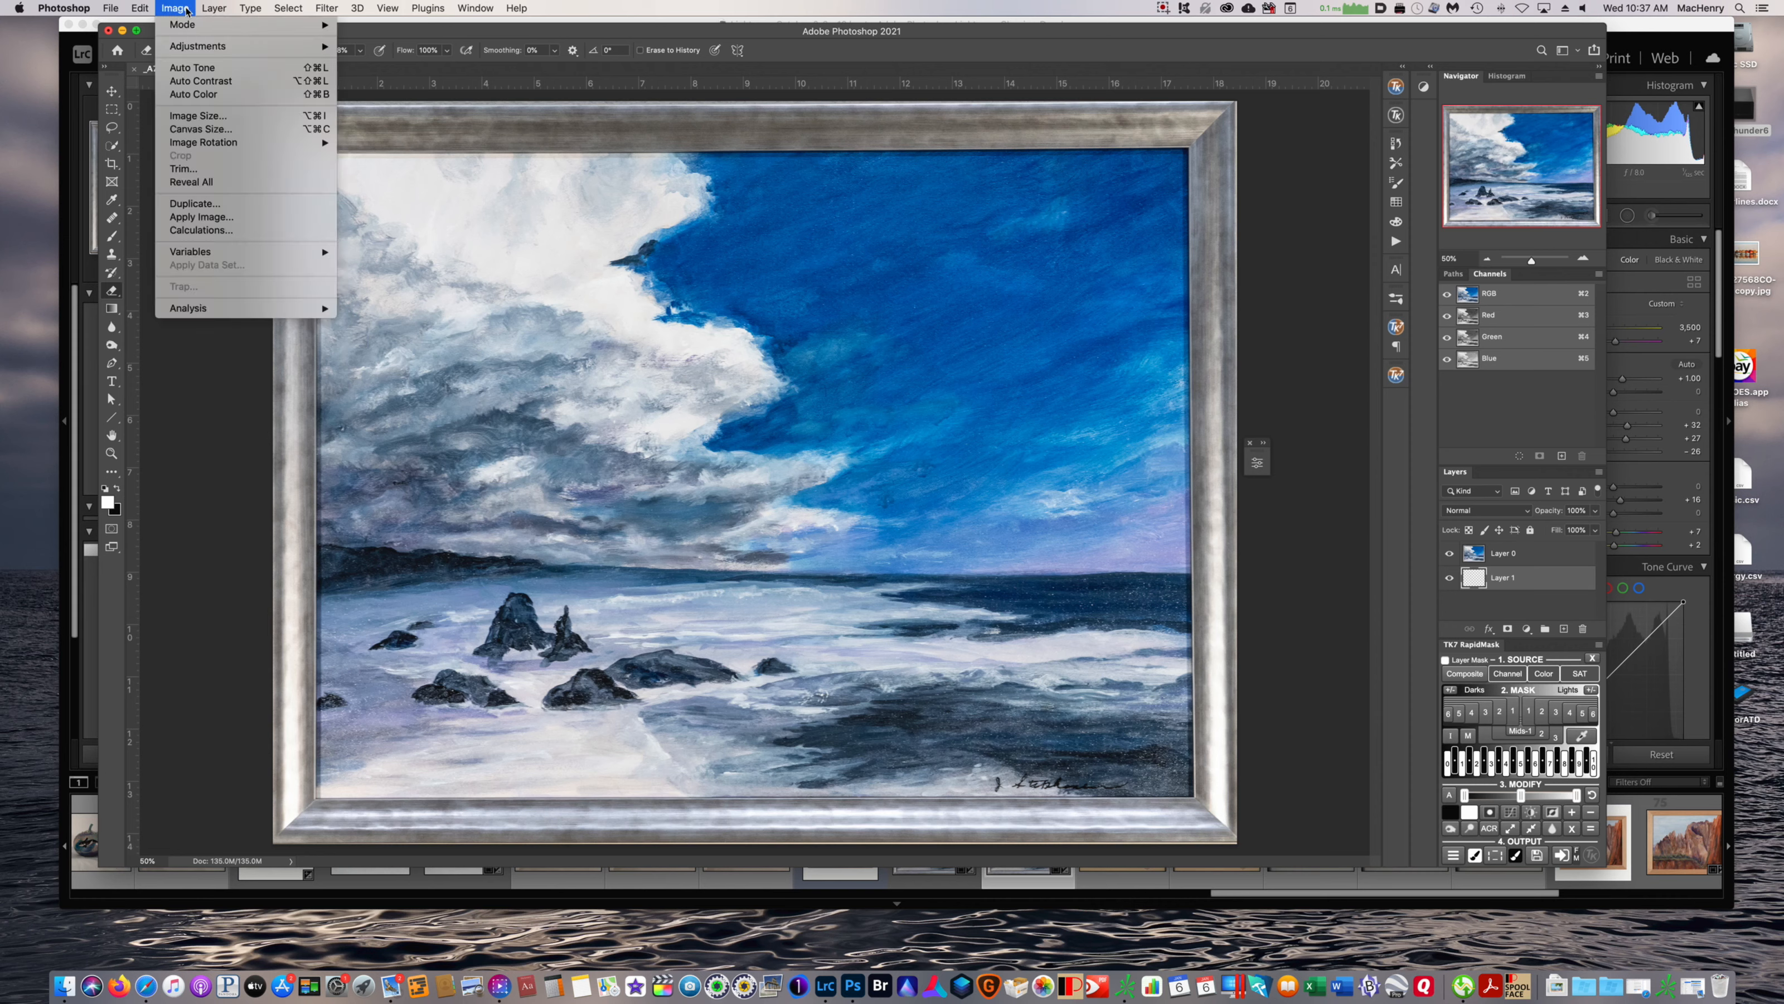
pyautogui.click(204, 129)
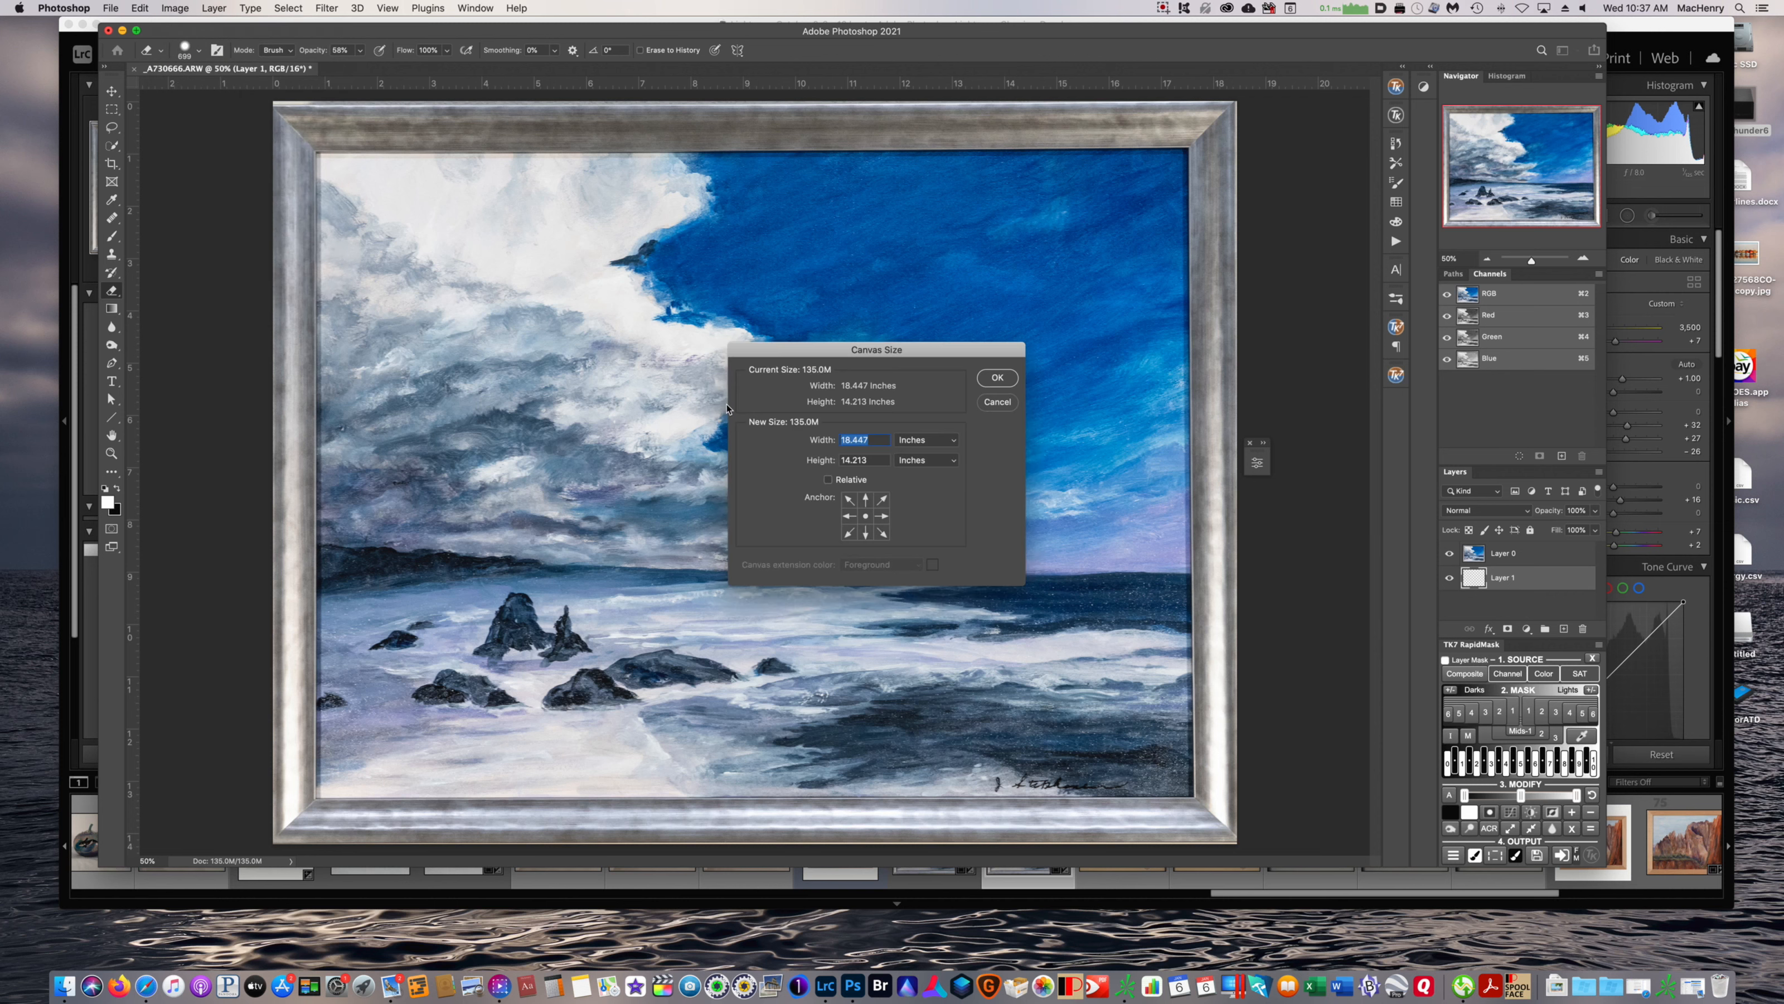
pyautogui.write('20')
pyautogui.press('Tab')
pyautogui.write('20')
pyautogui.click(995, 378)
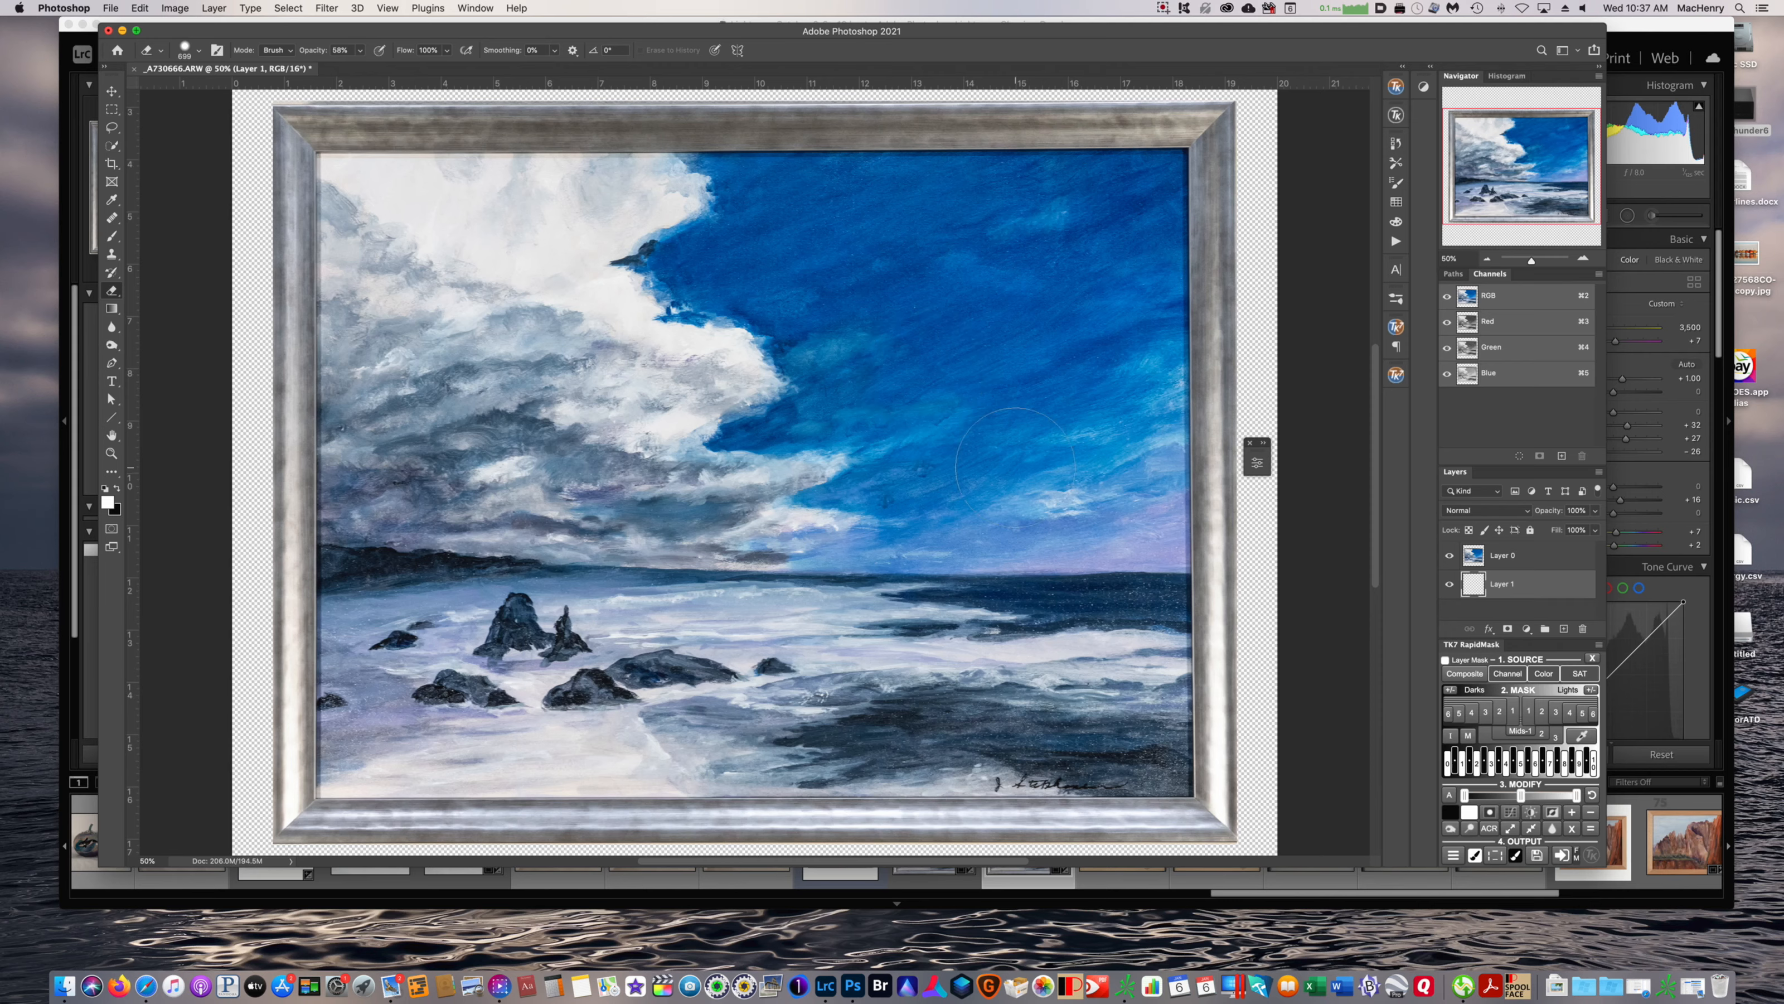
# Fill the empty layer under the painting with the white foreground color in Normal mode at 100% opacity
pyautogui.moveTo(1536, 261); pyautogui.dragTo(1531, 262)
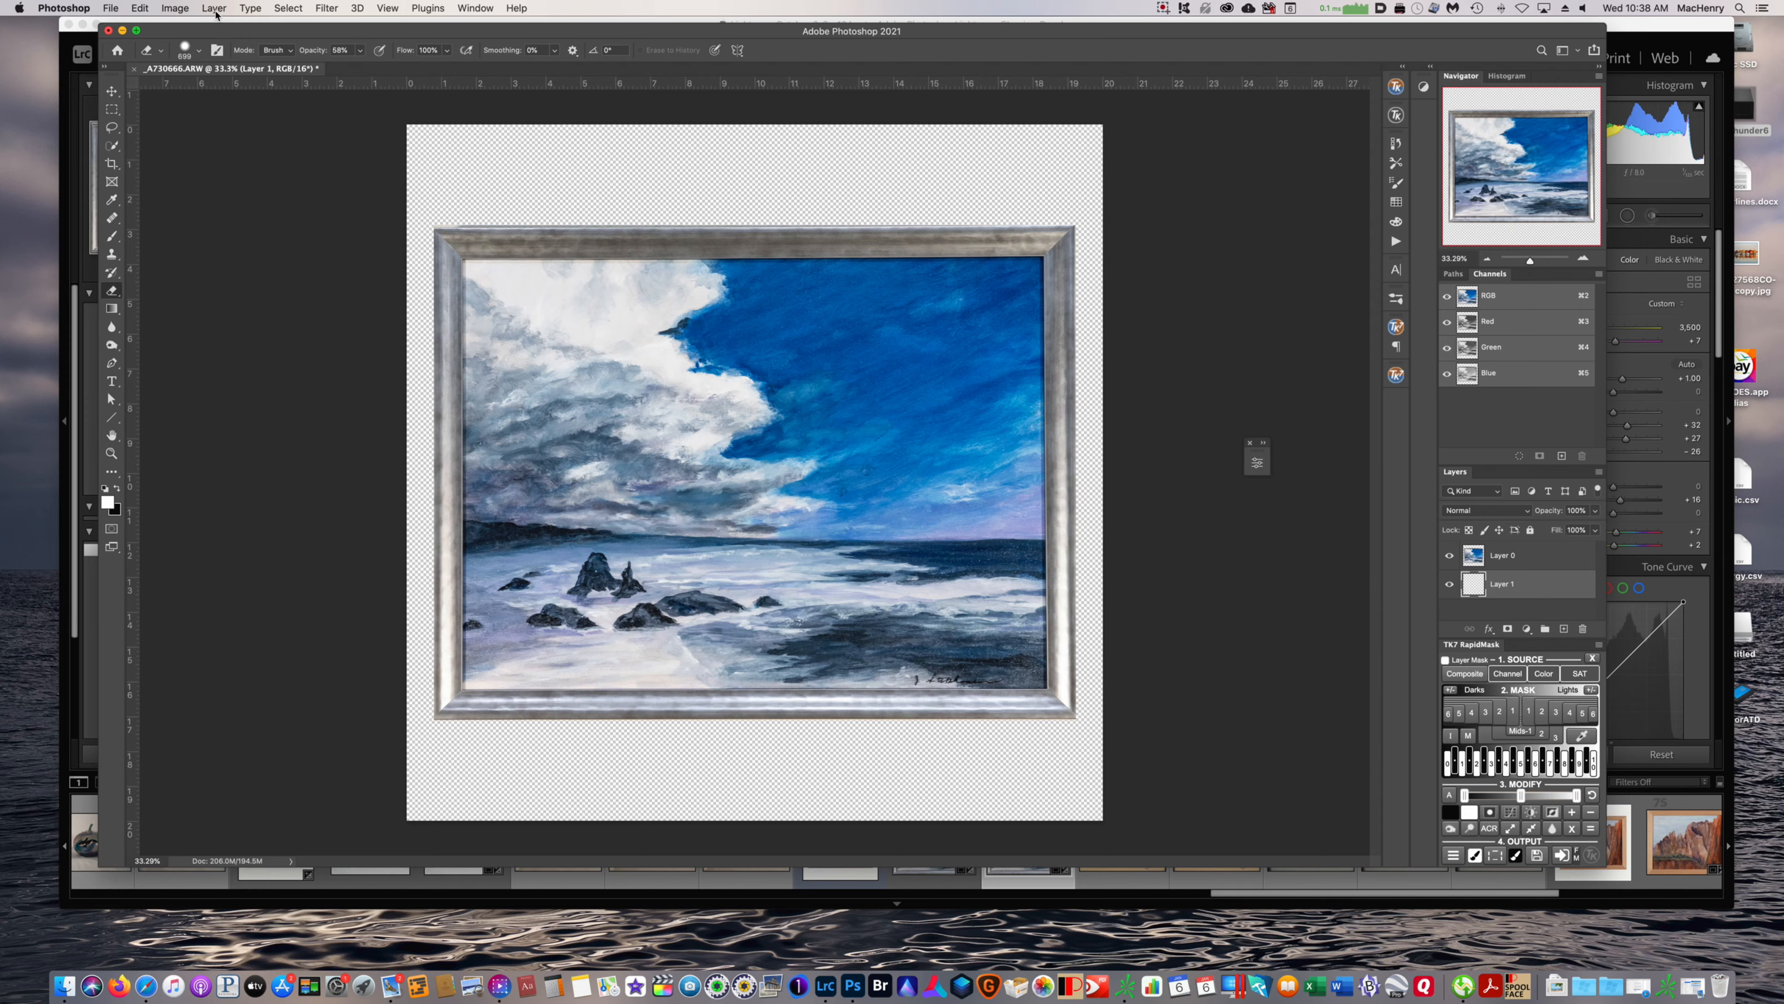
pyautogui.click(144, 8)
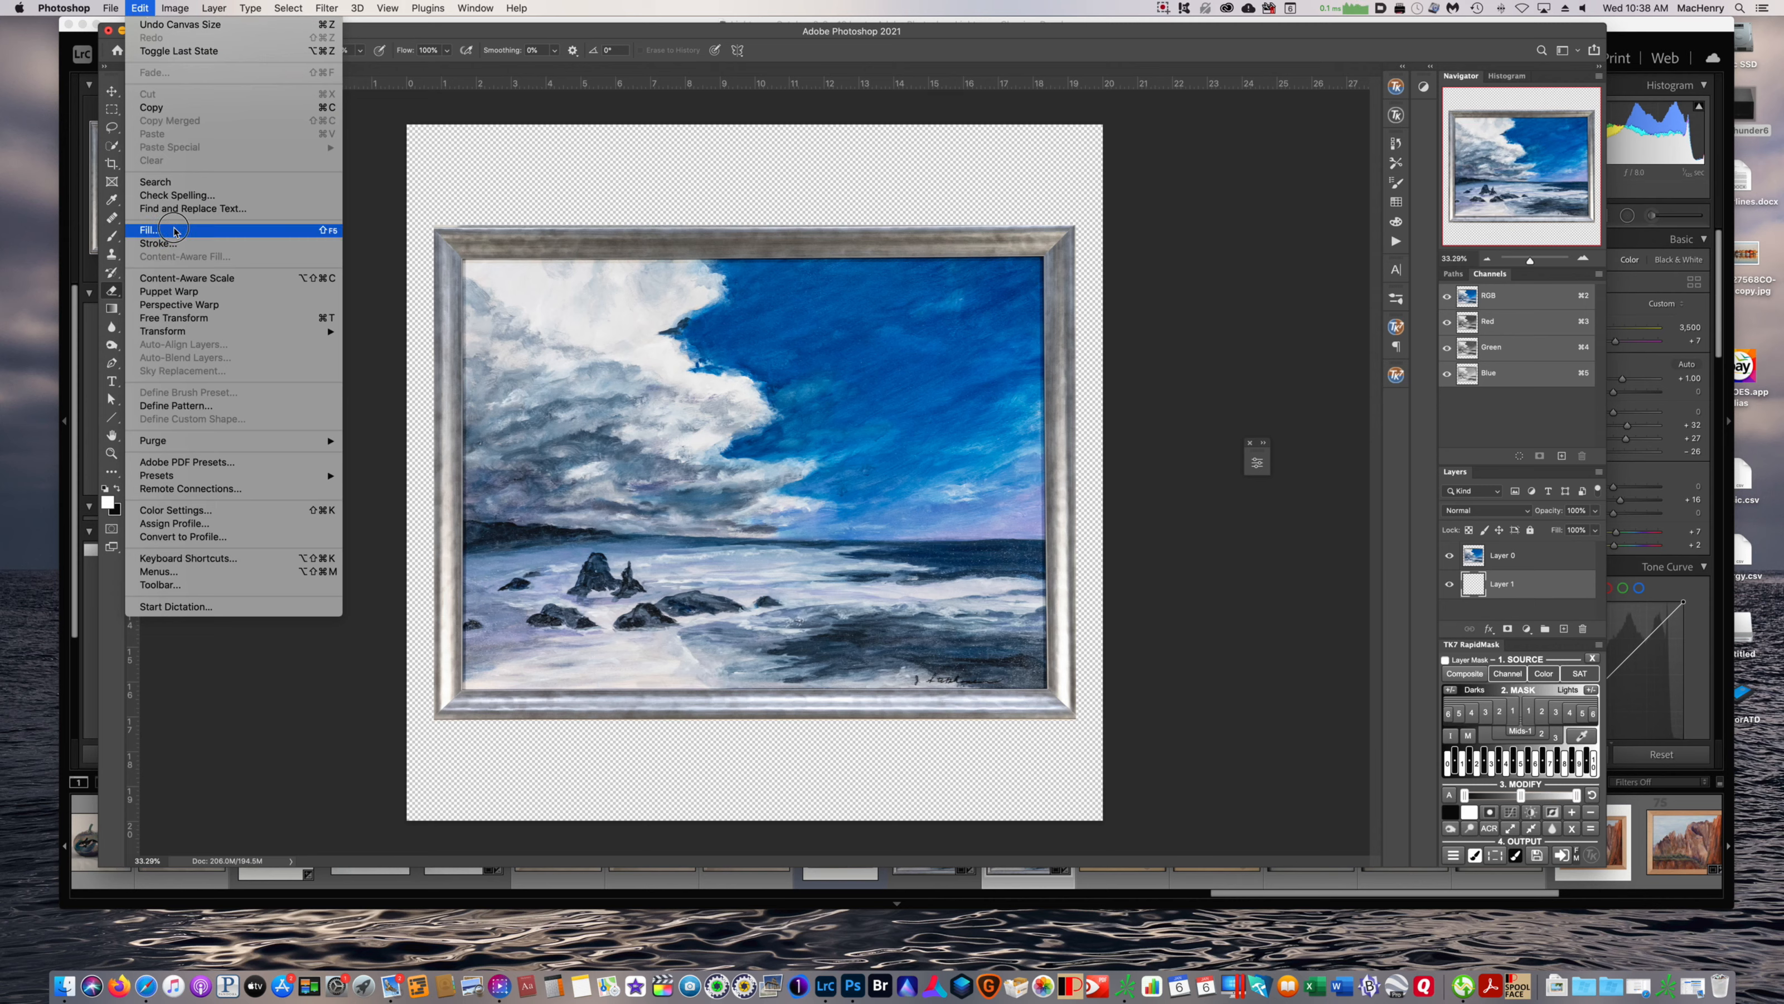
pyautogui.click(176, 231)
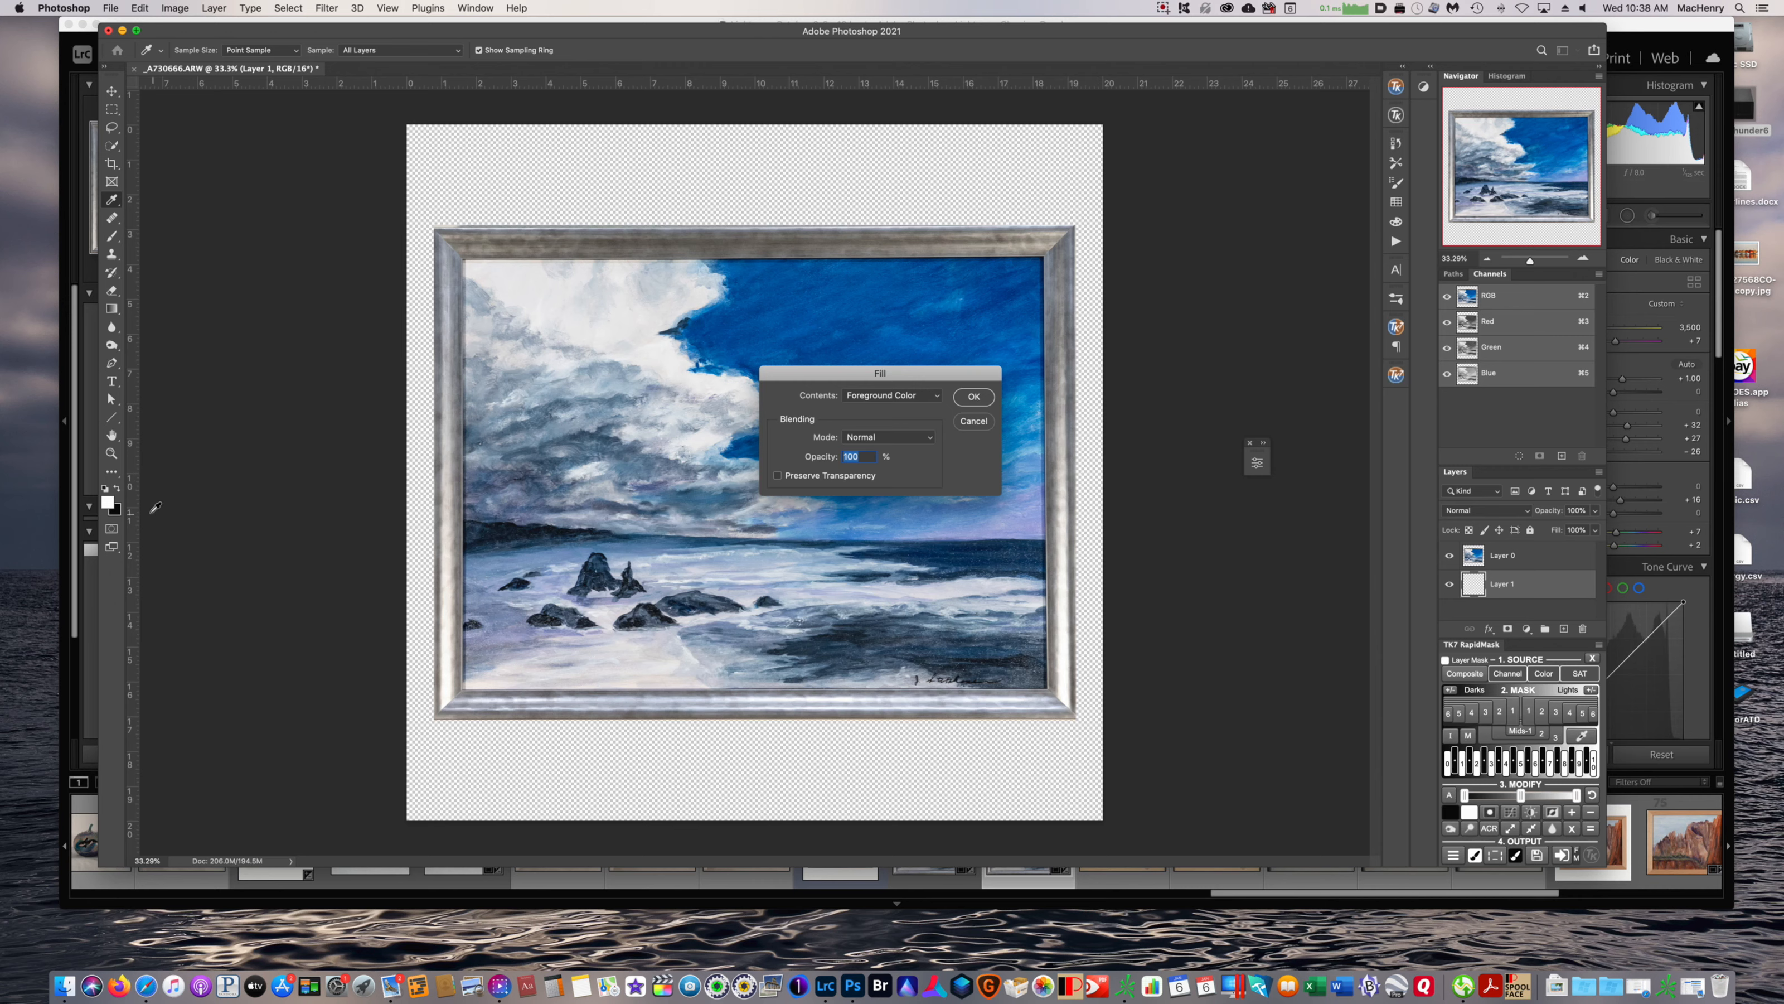
pyautogui.click(978, 399)
pyautogui.click(978, 399)
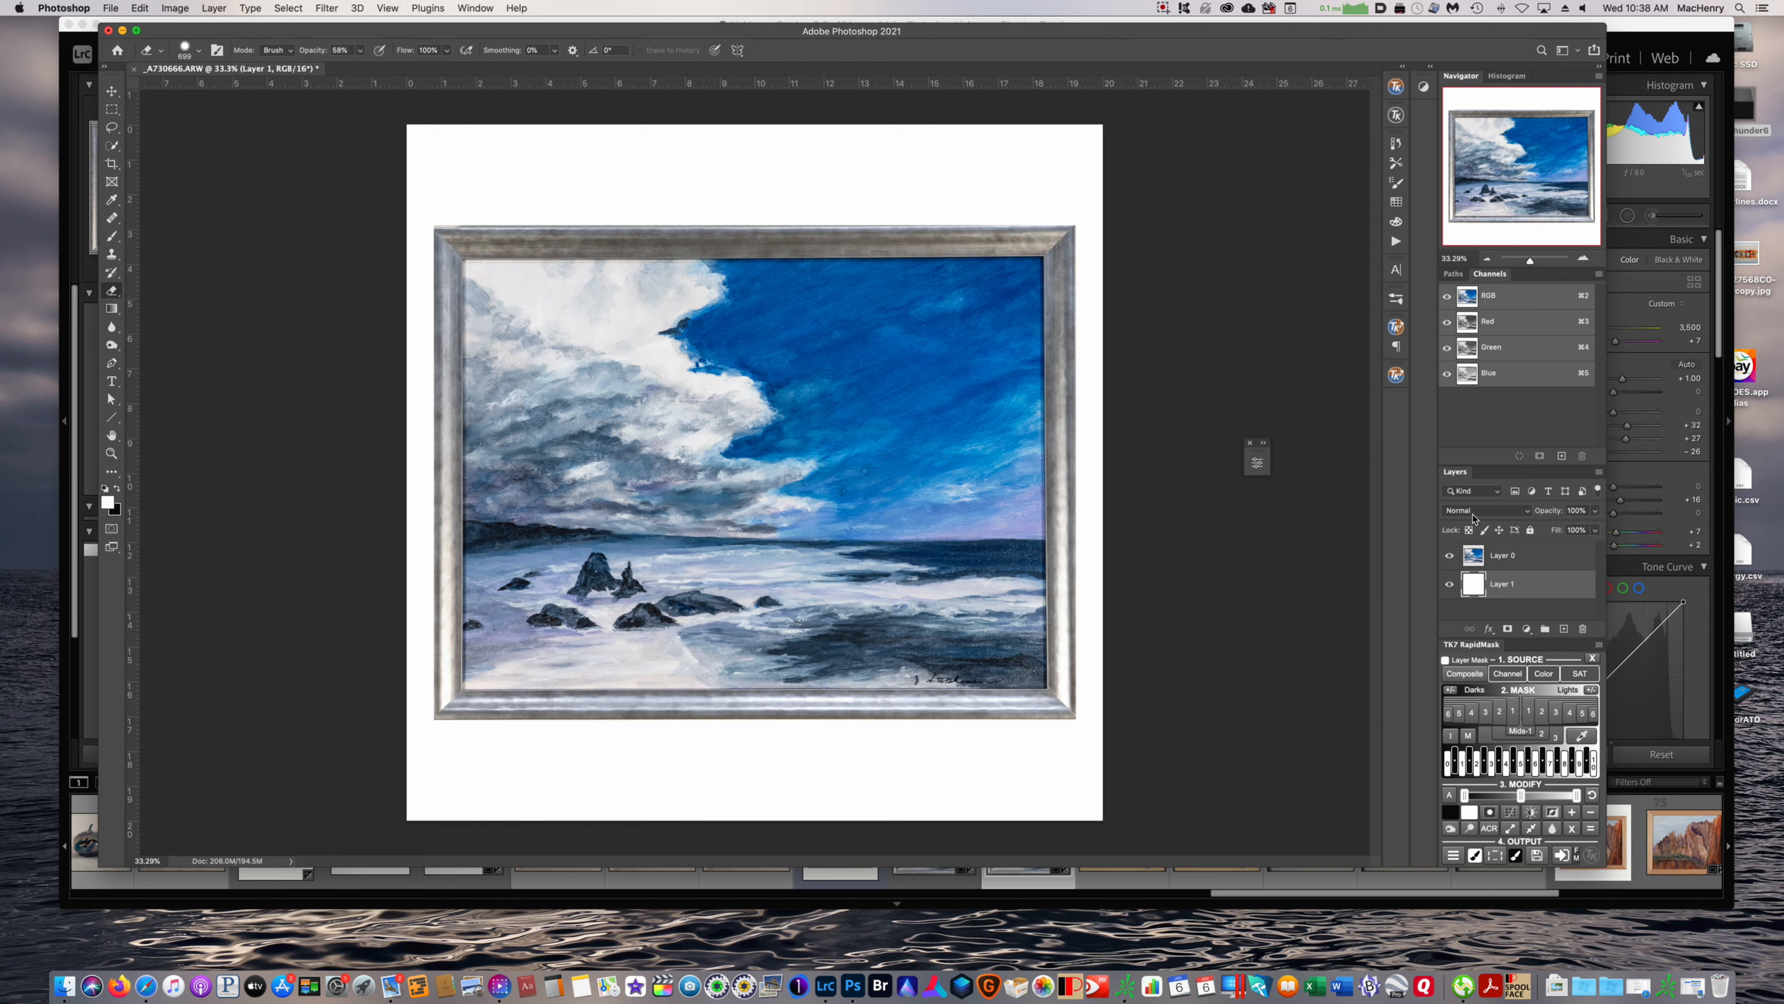
# Use Free Transform on the painting layer to pull the frame's lower-right corner slightly inward, and save the document
pyautogui.click(1473, 549)
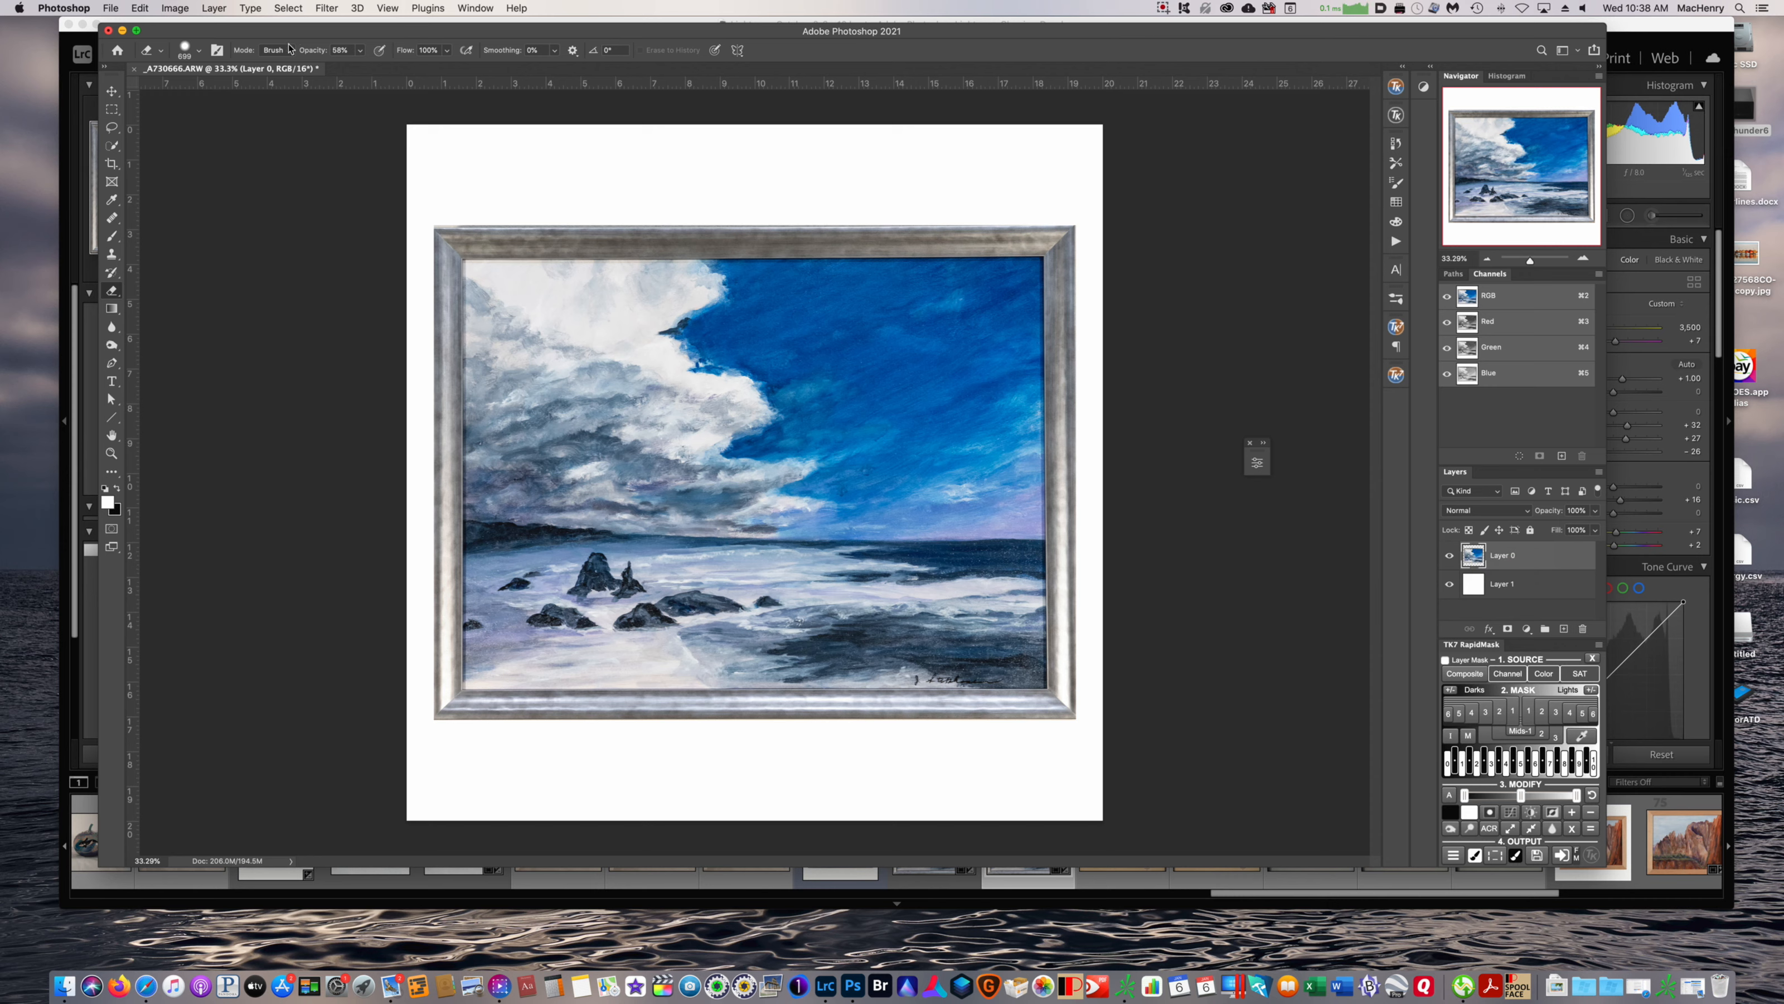
pyautogui.click(138, 8)
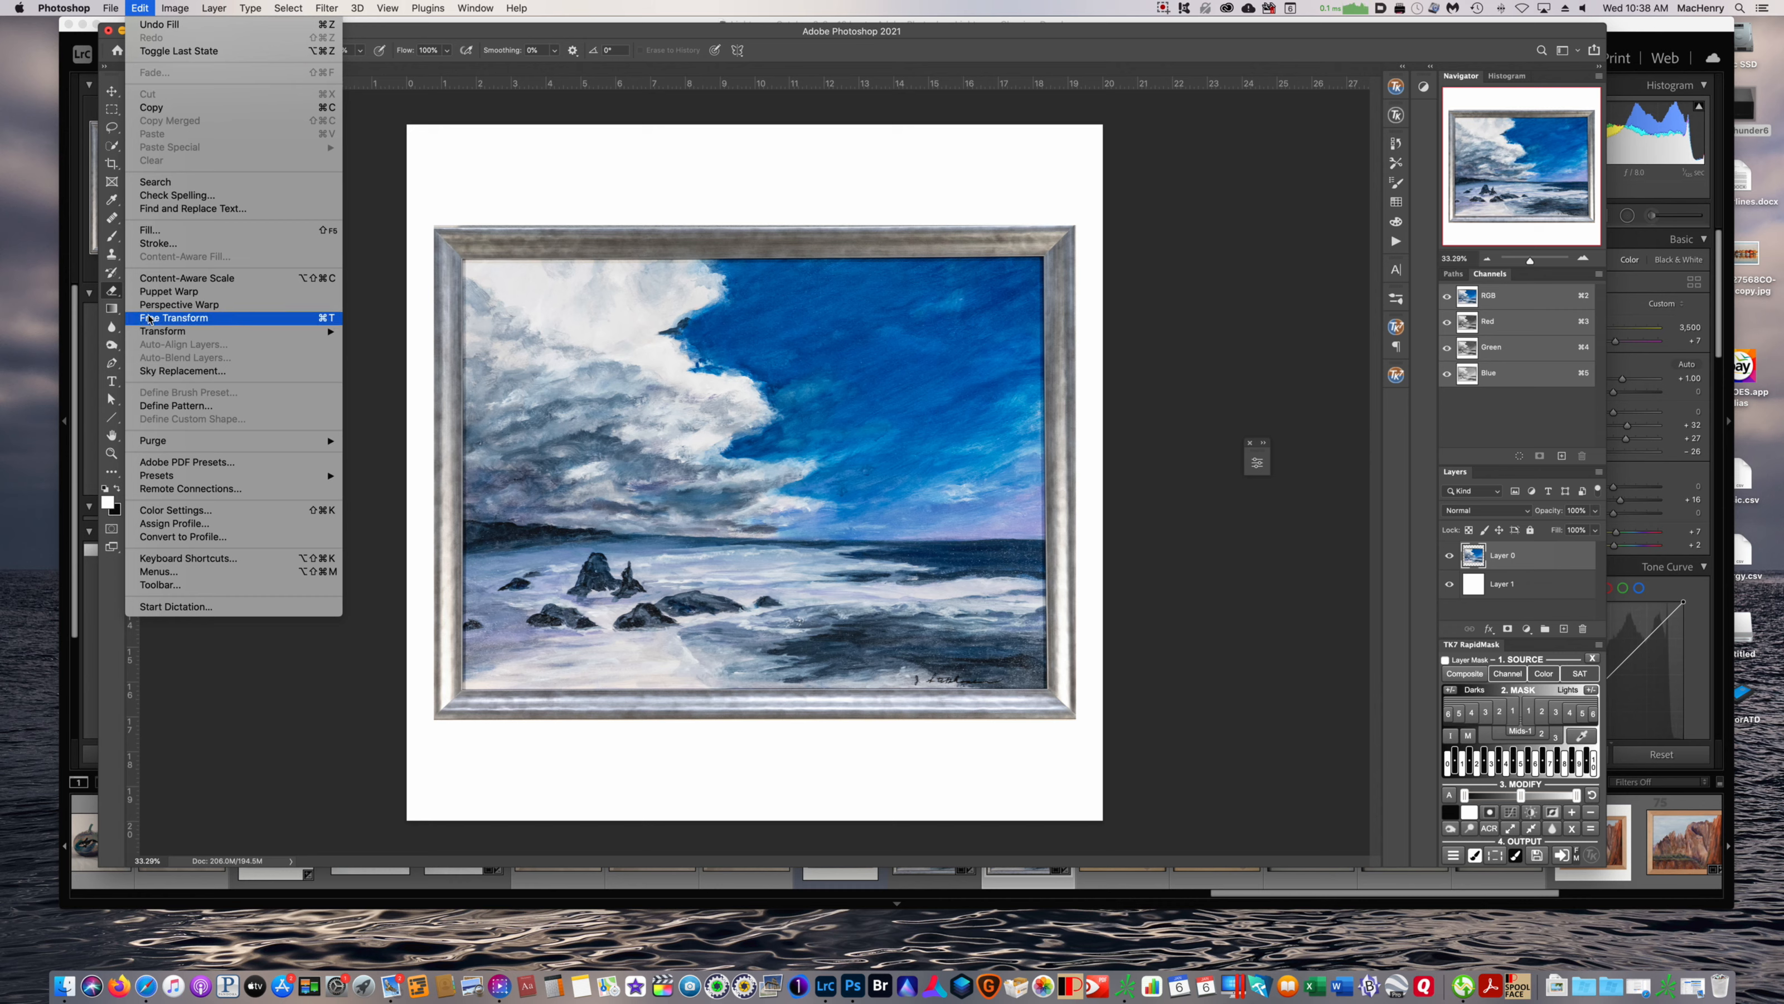
pyautogui.click(148, 319)
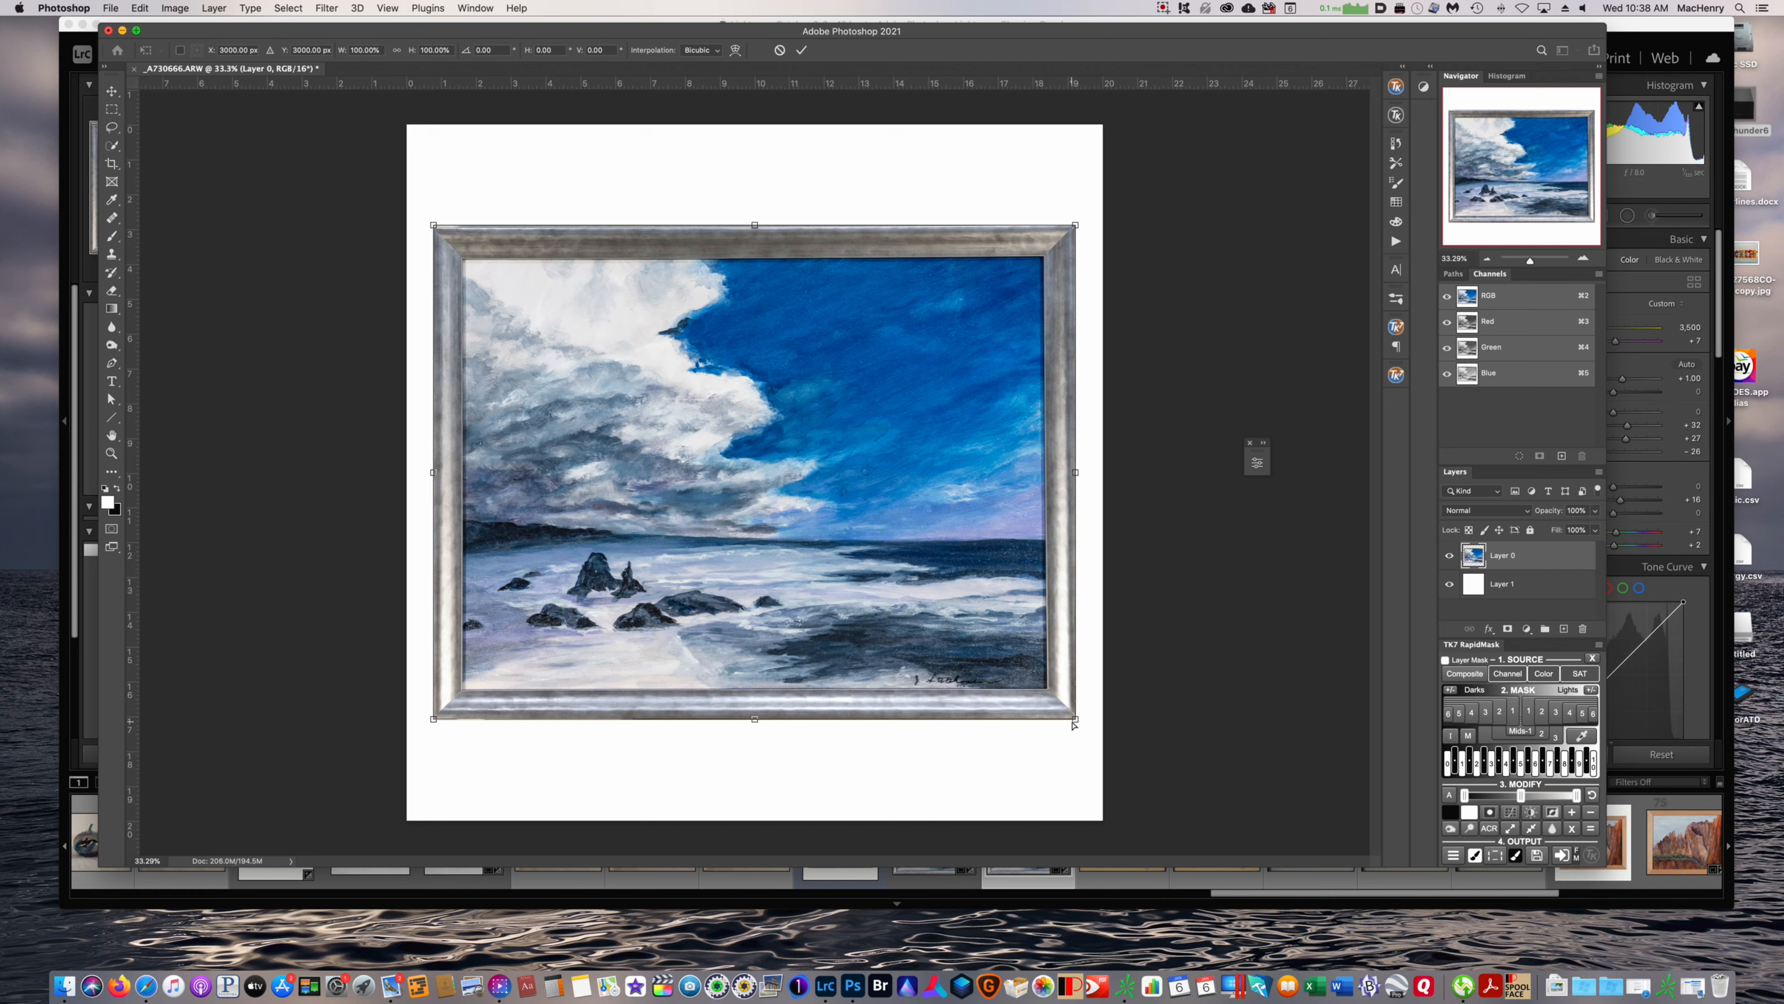
pyautogui.moveTo(1076, 721); pyautogui.dragTo(1070, 721)
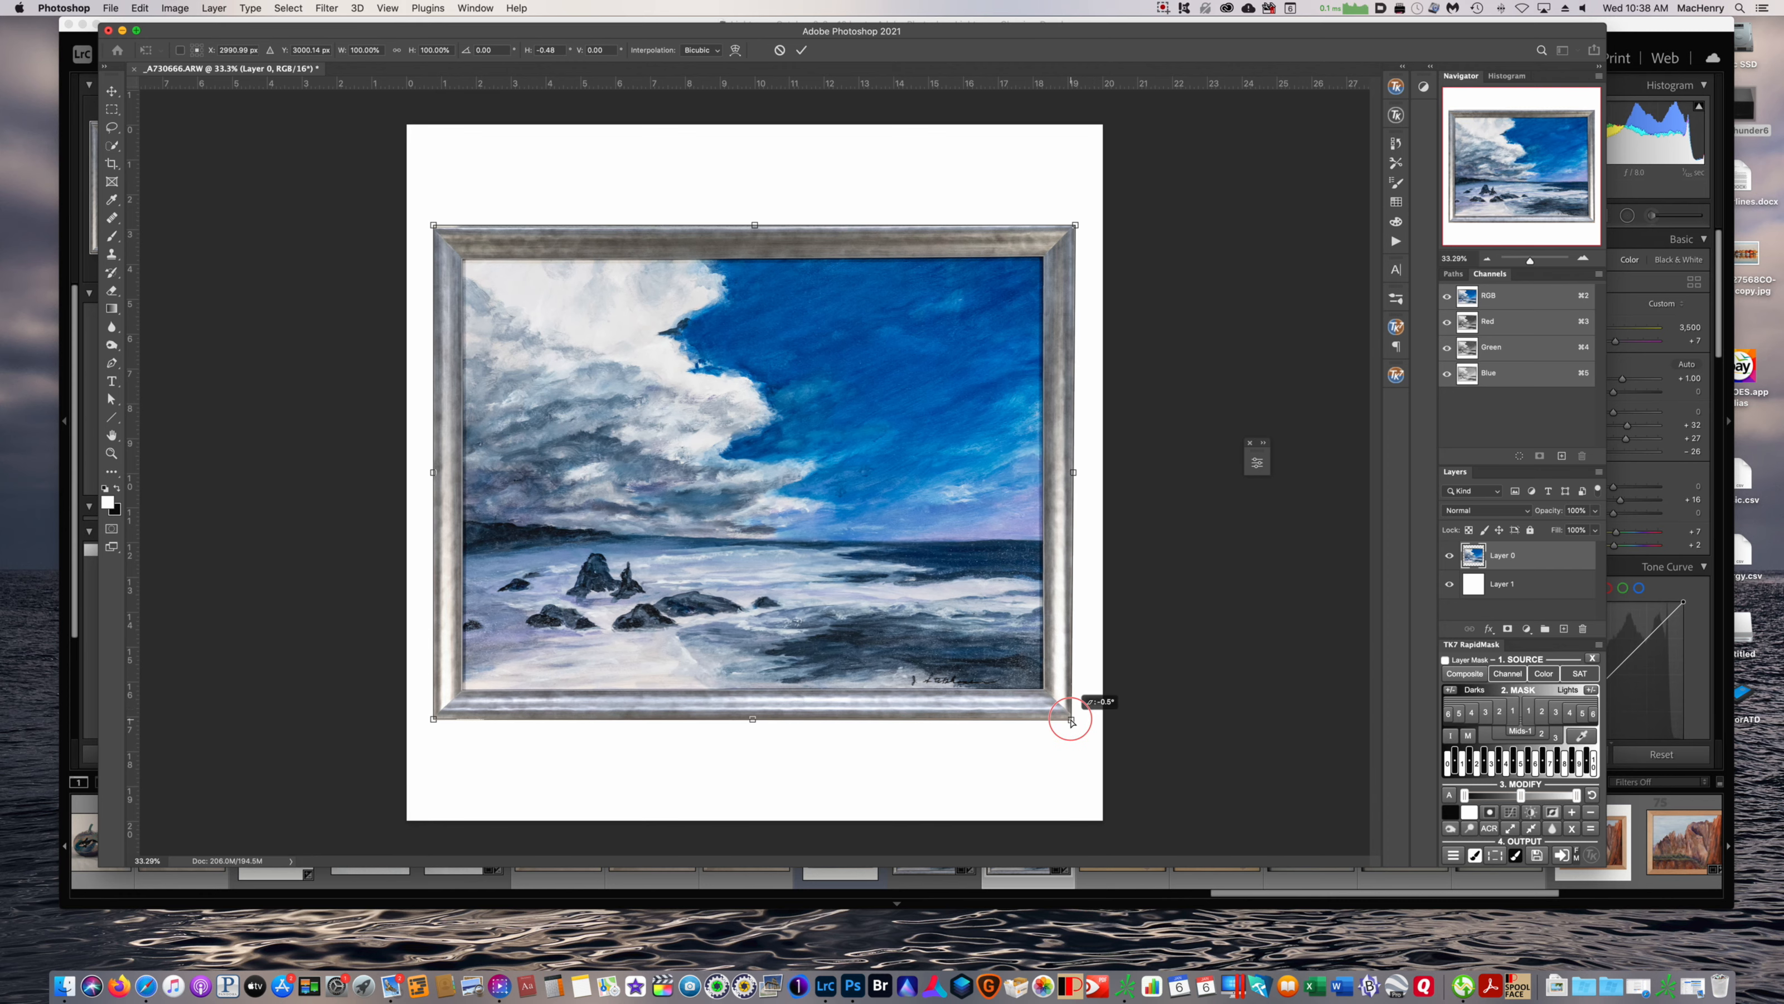
pyautogui.moveTo(1070, 721); pyautogui.dragTo(1072, 718)
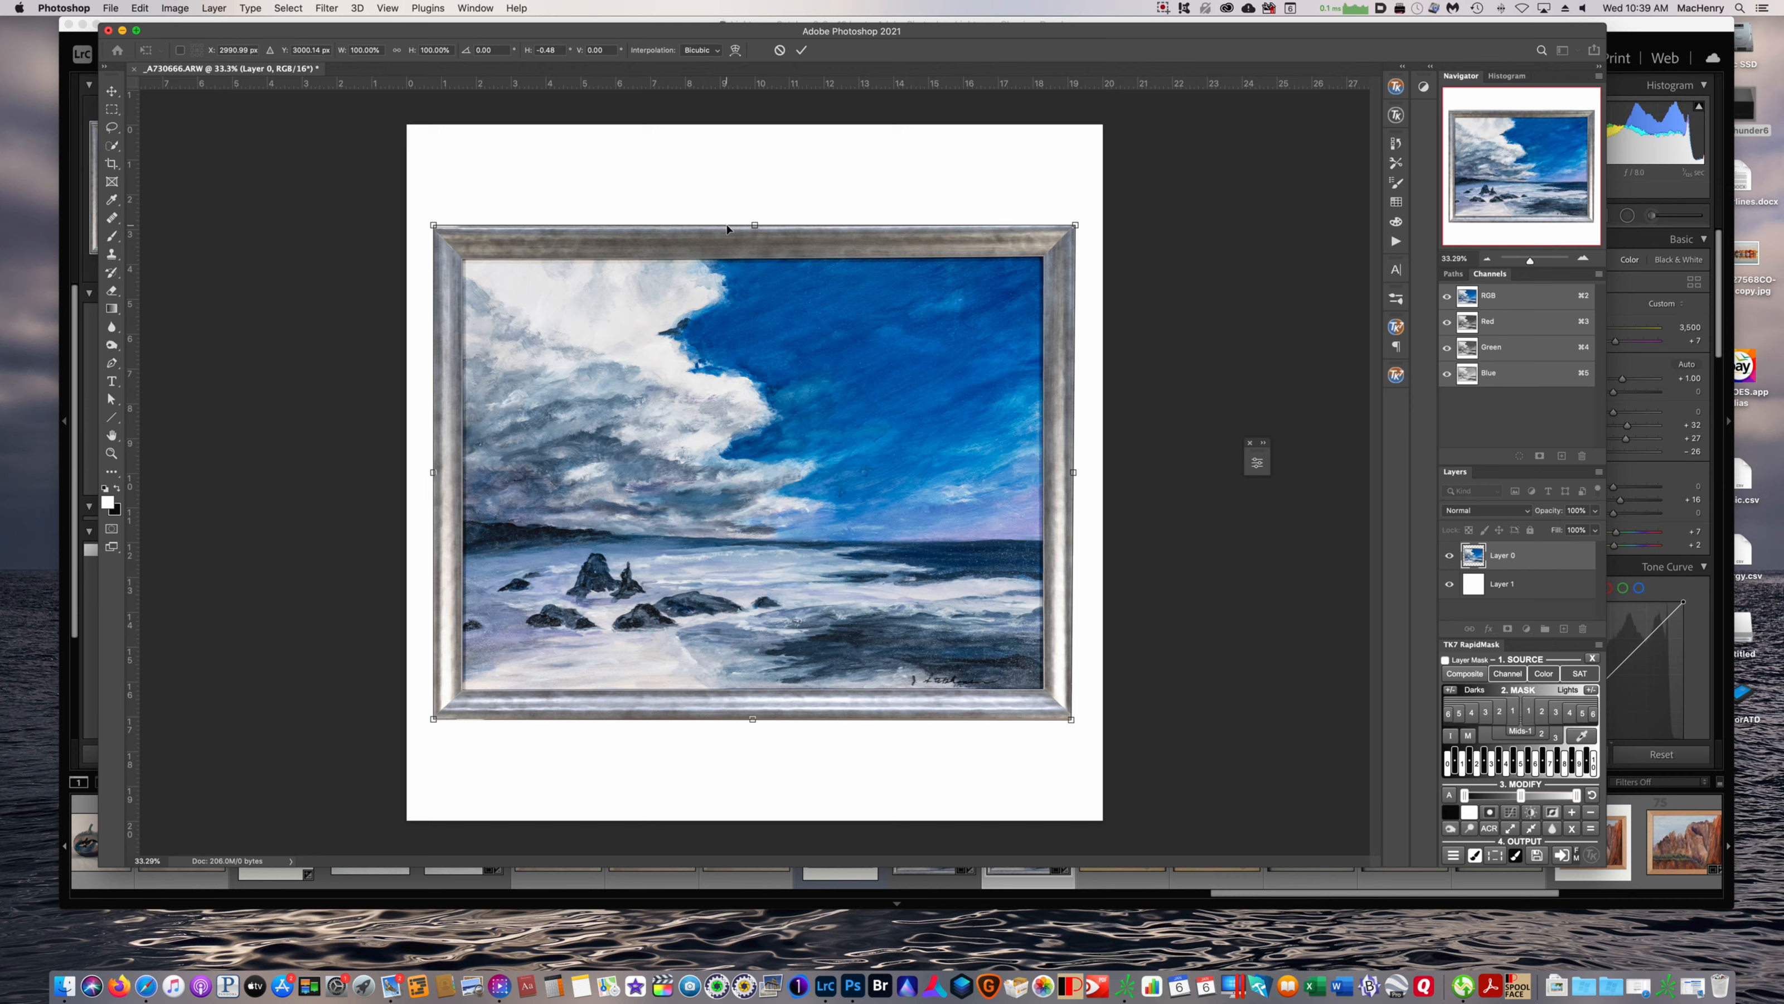
pyautogui.press('Return')
pyautogui.press('e')
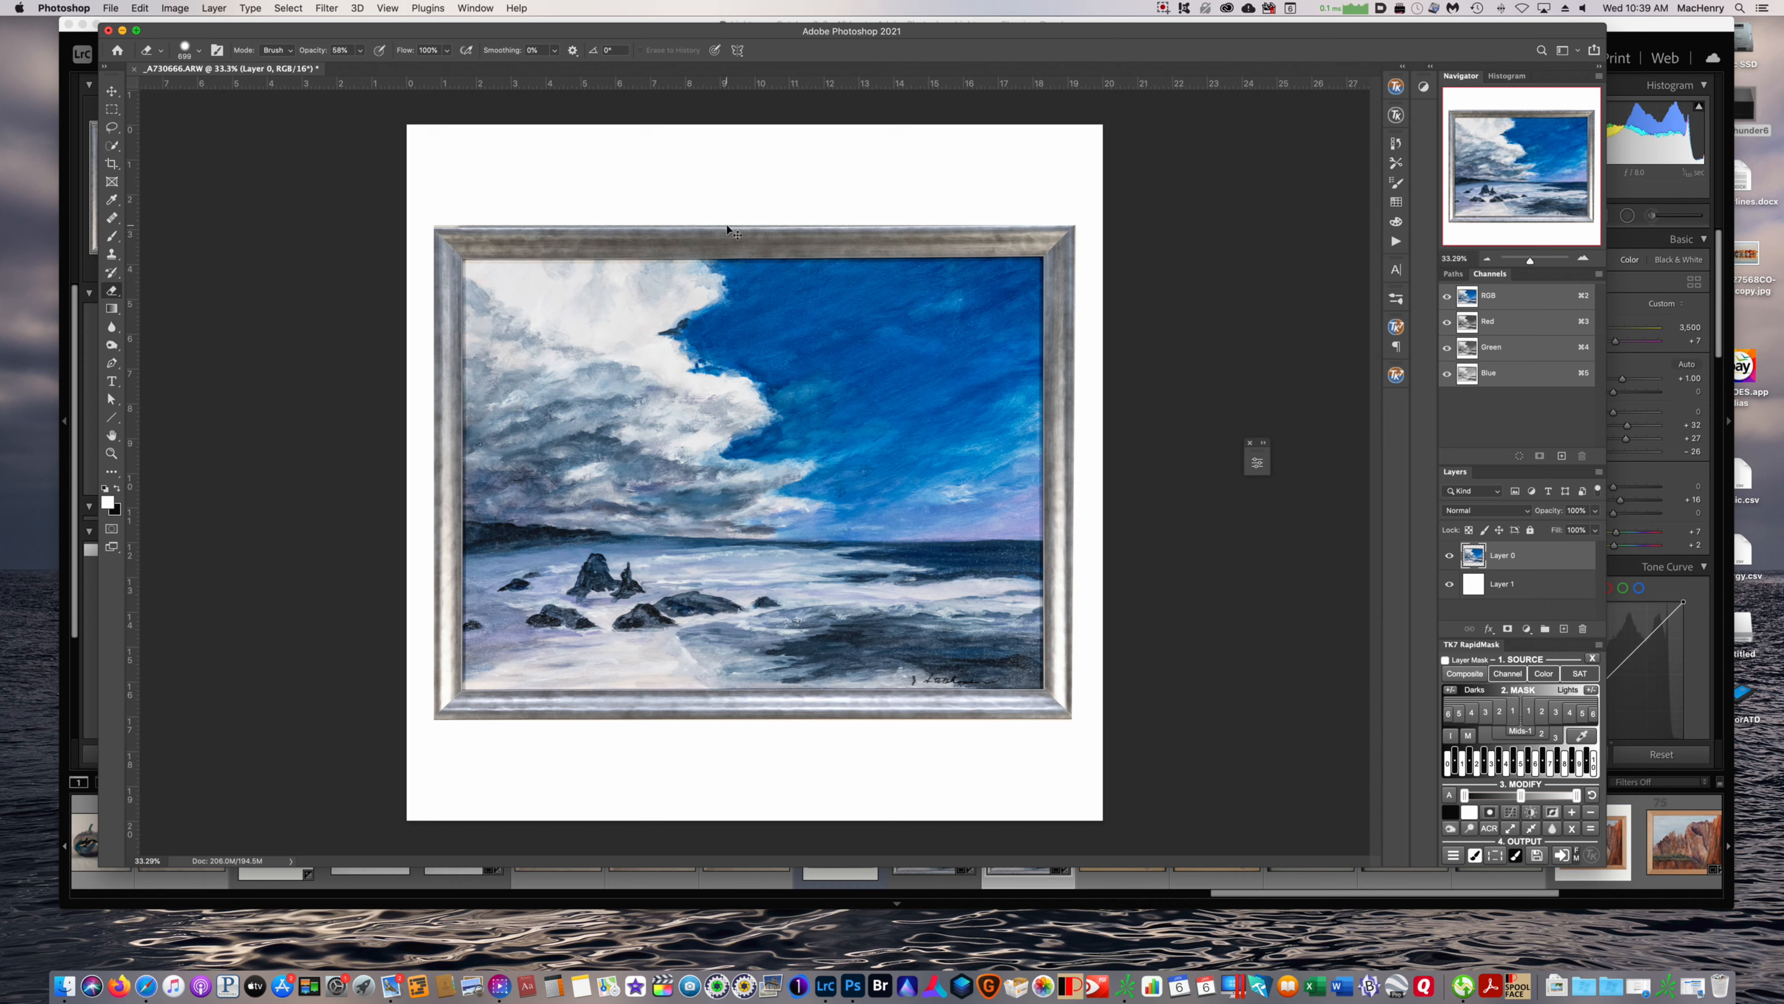
pyautogui.press('super+s')
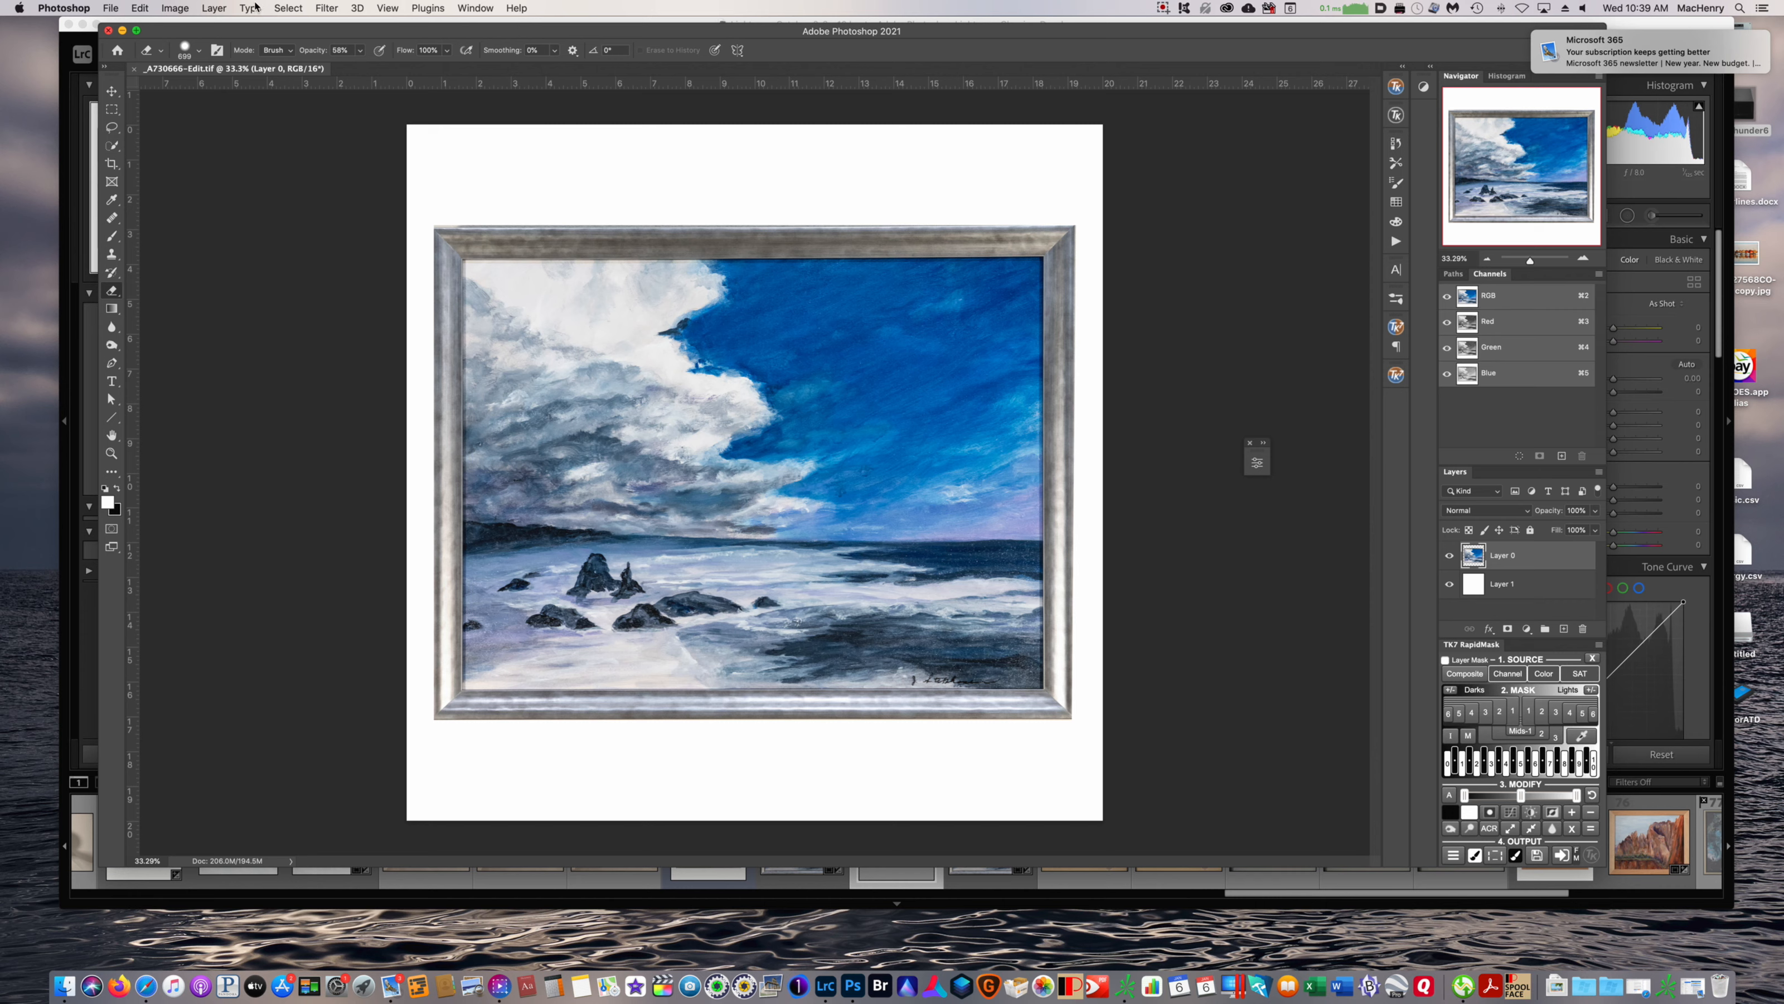
# Convert the document to the Adobe RGB (1998) profile, flattening the image to preserve its appearance
pyautogui.click(184, 11)
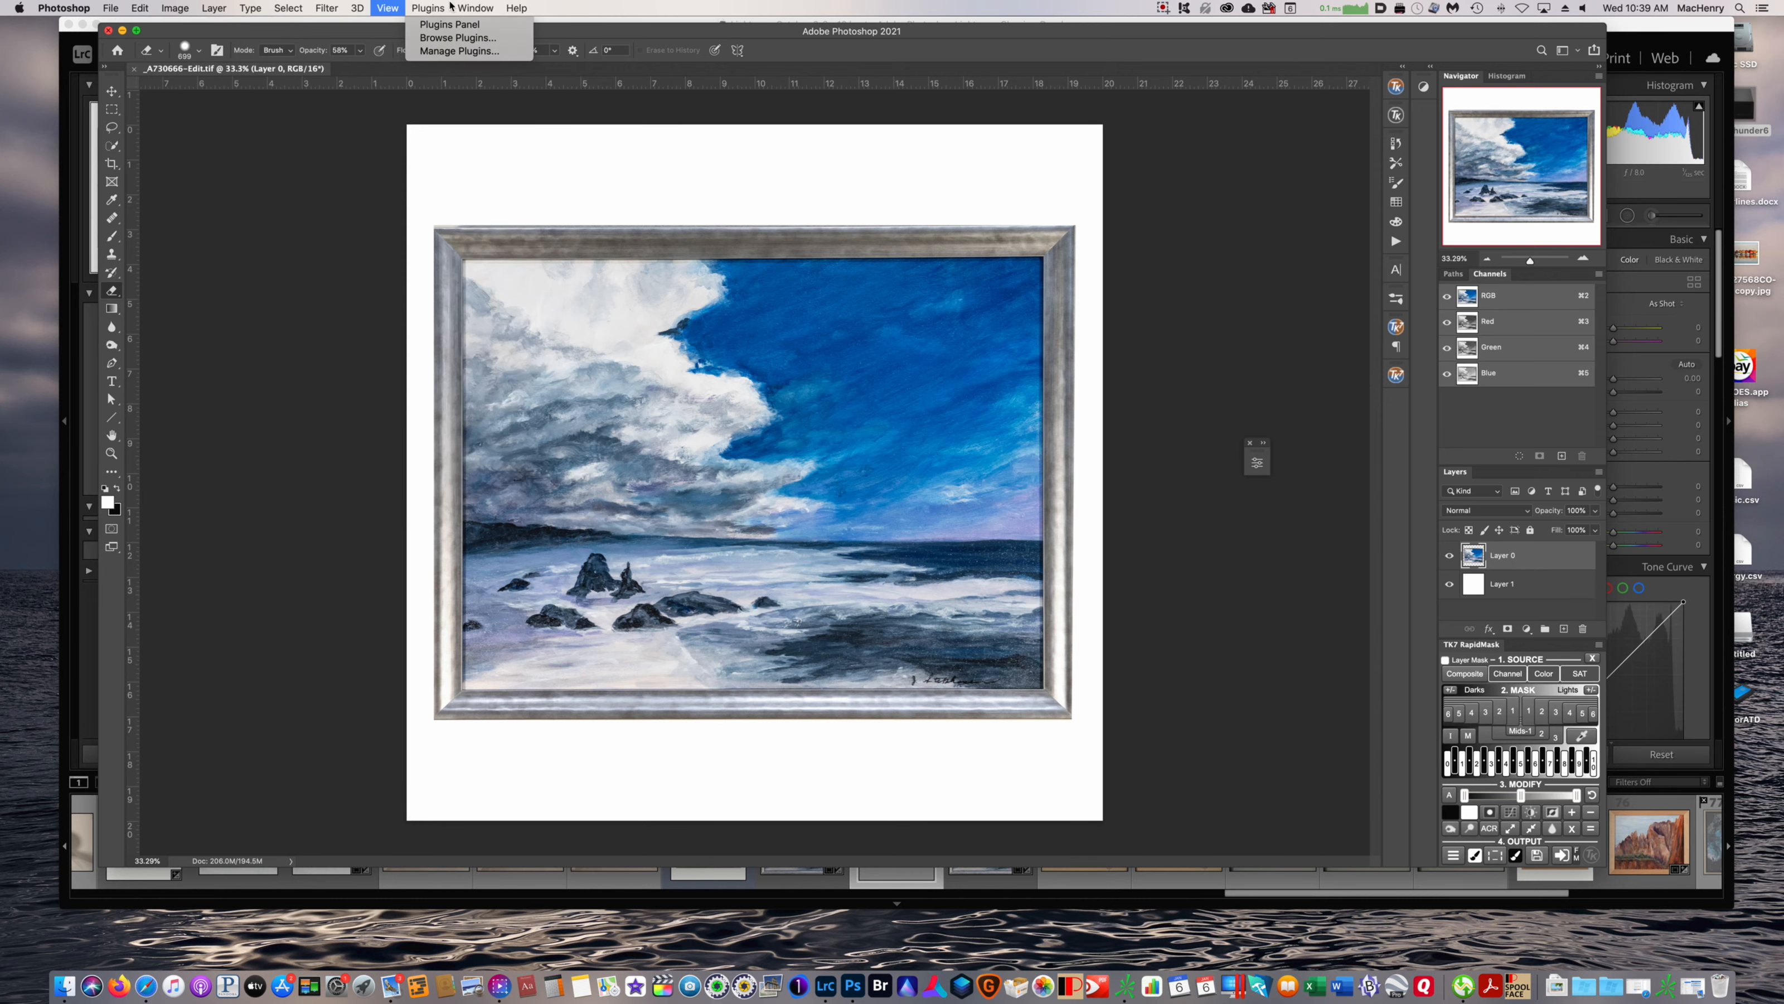
pyautogui.click(614, 10)
pyautogui.click(326, 7)
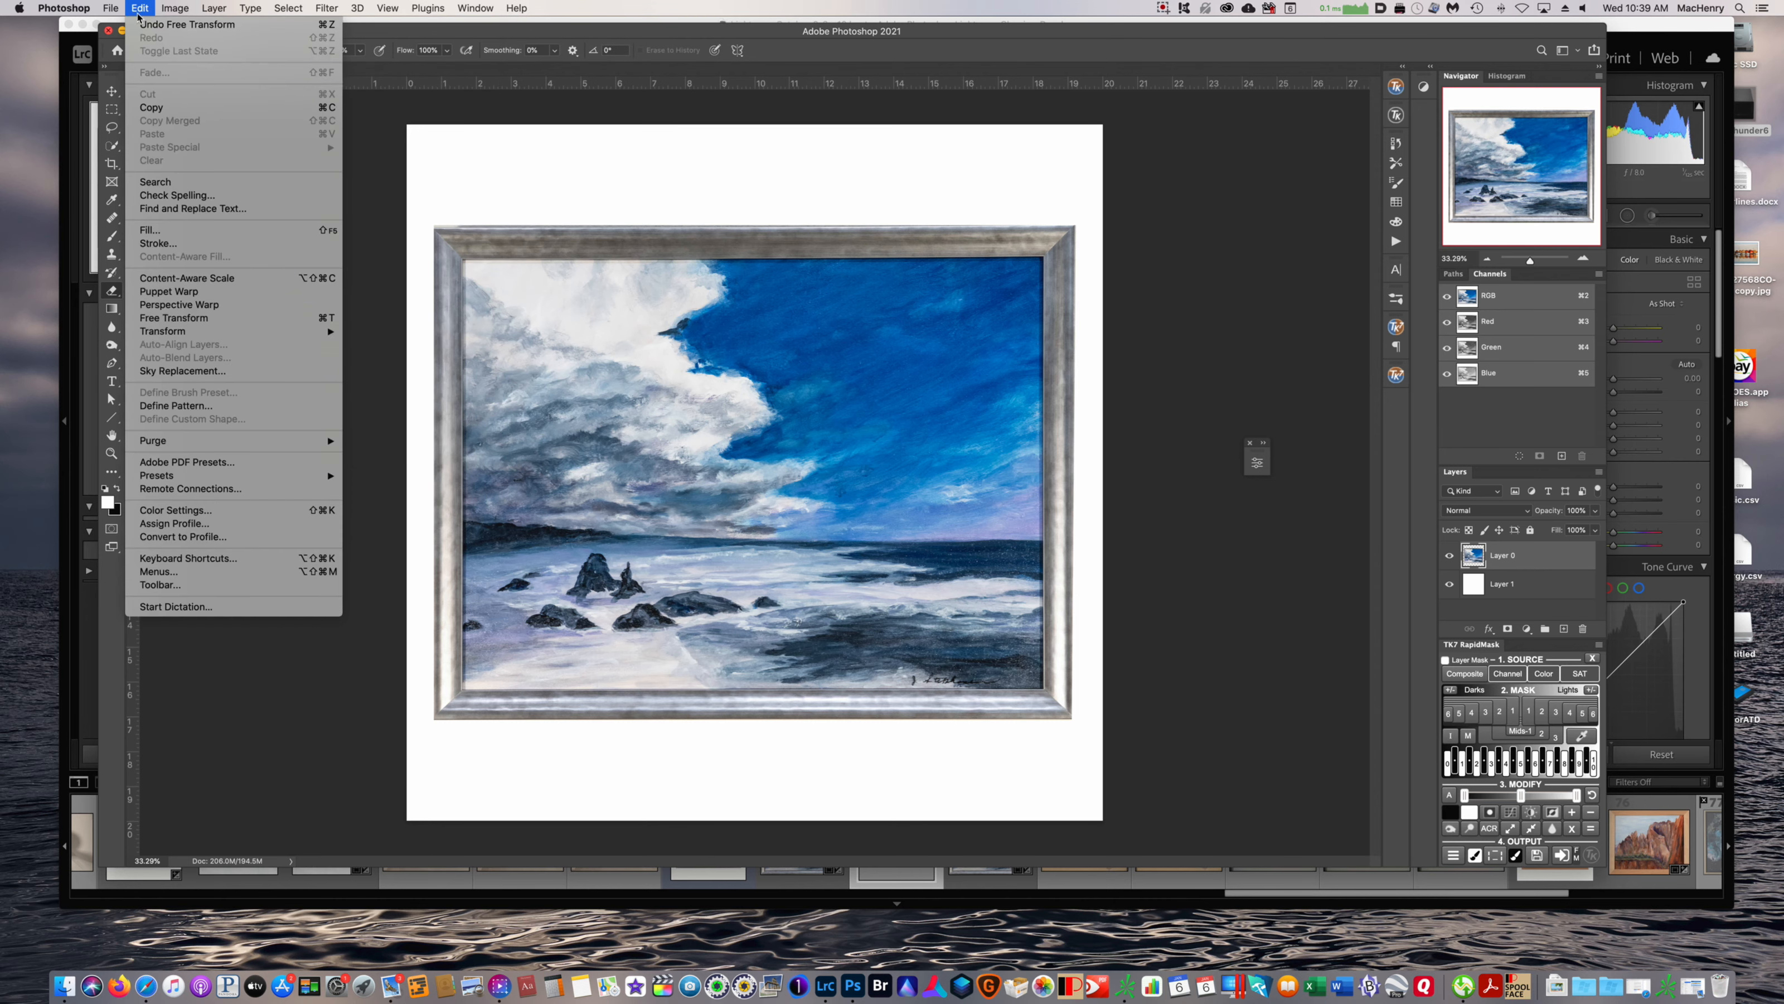
pyautogui.moveTo(142, 477)
pyautogui.click(189, 537)
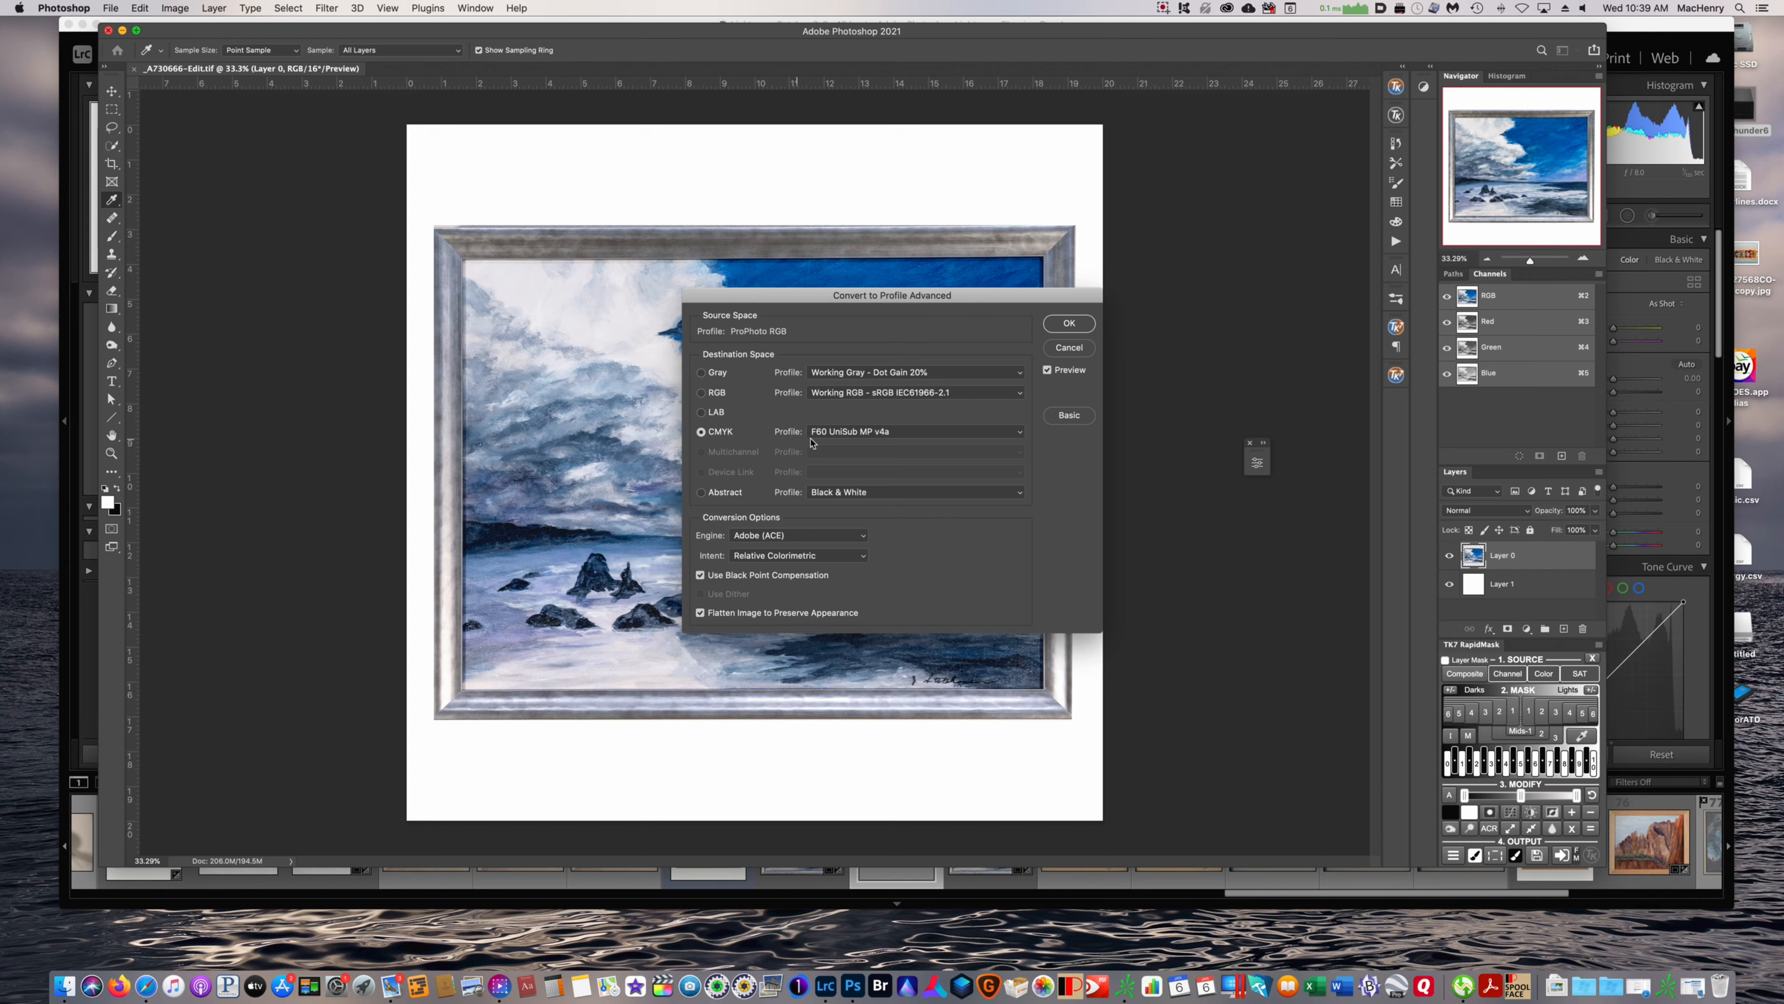
pyautogui.click(1027, 437)
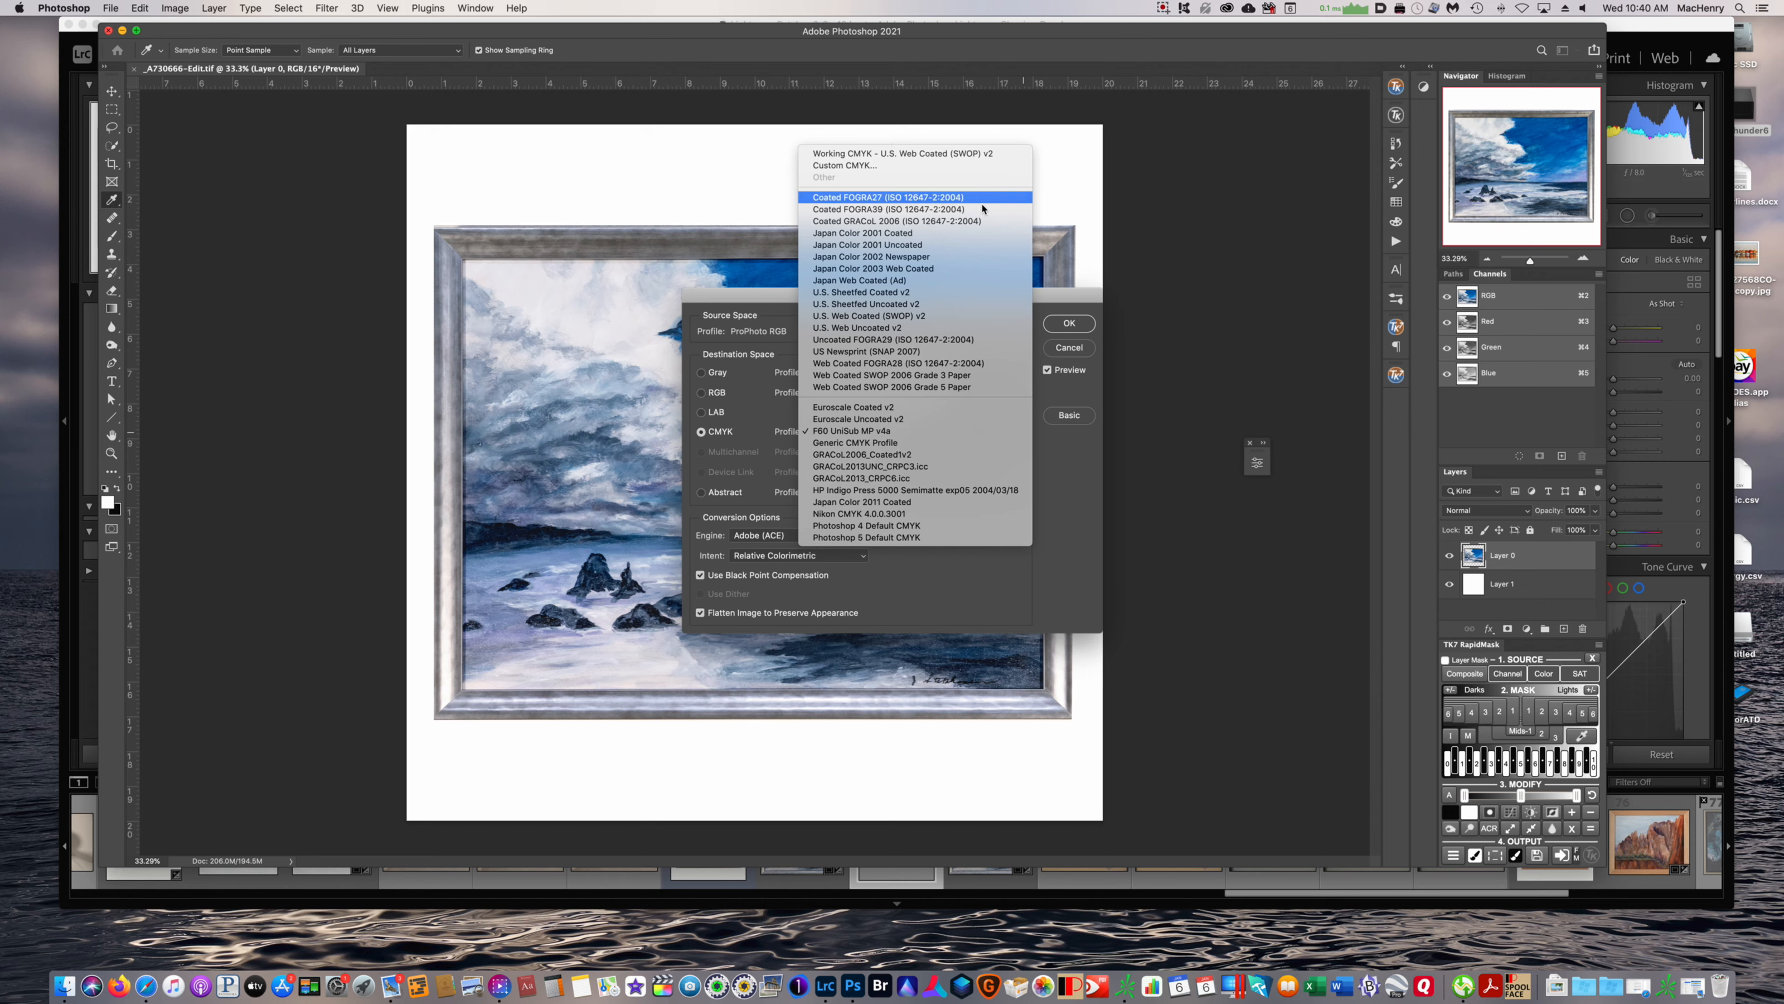
pyautogui.click(1065, 351)
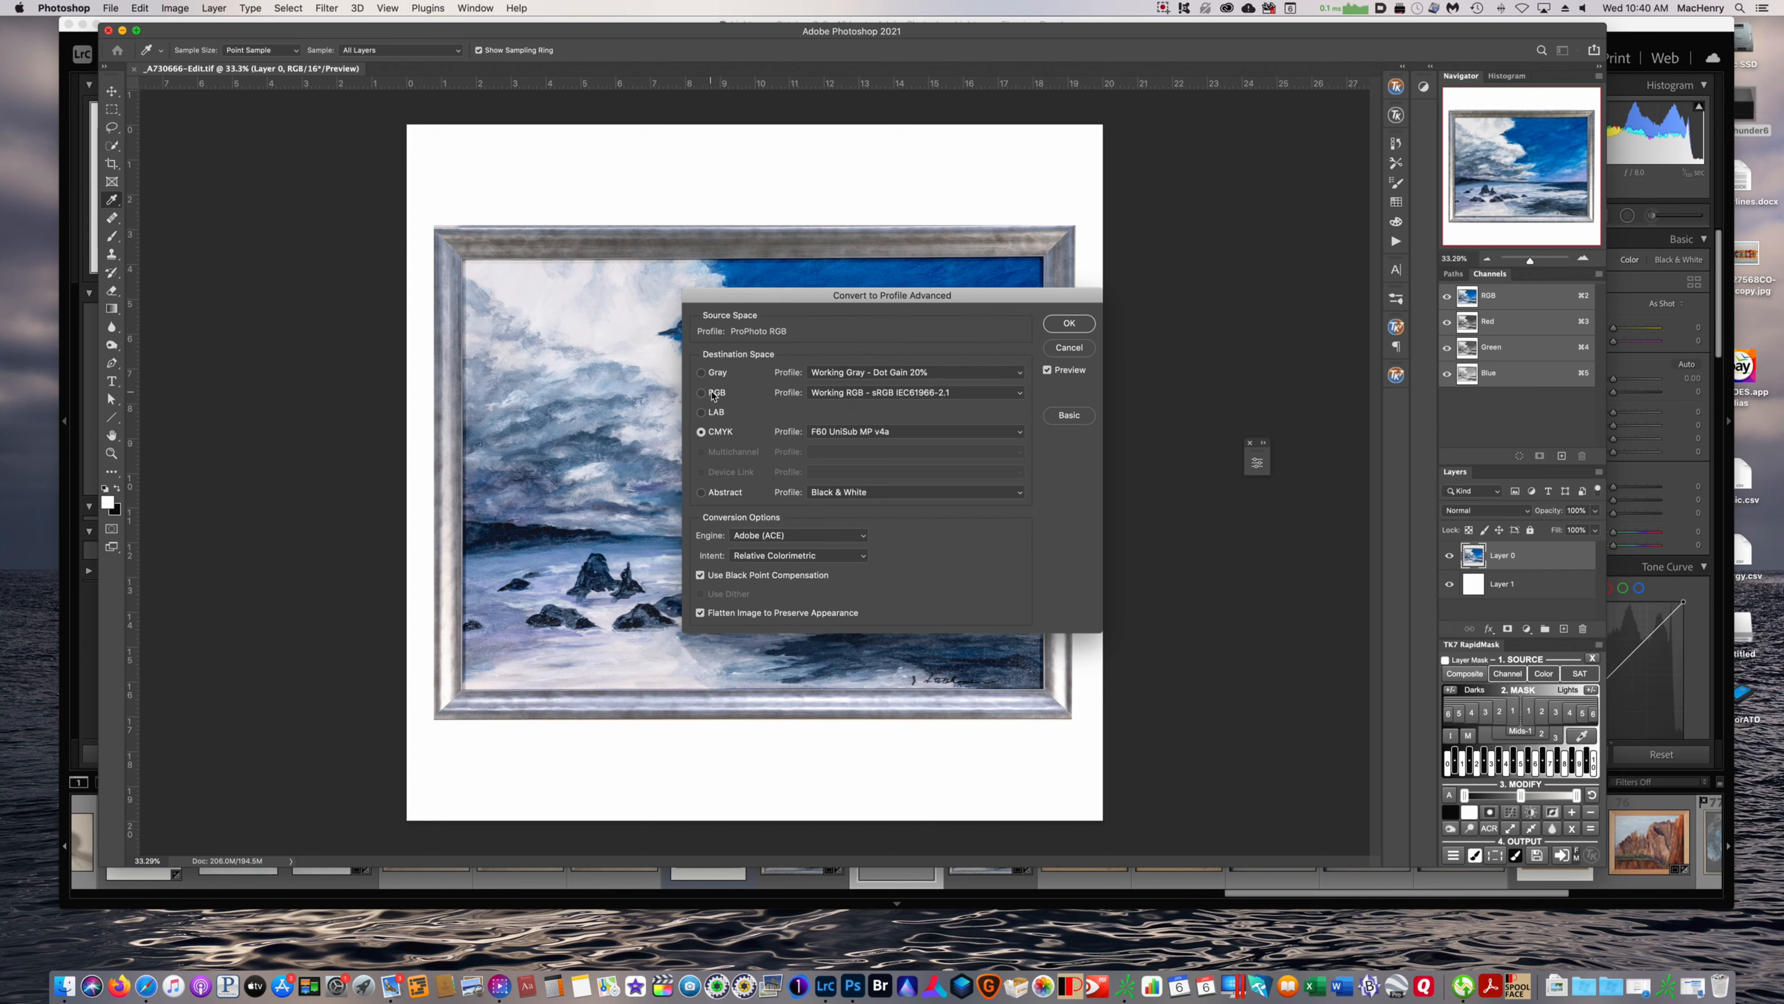
pyautogui.click(711, 394)
pyautogui.click(1019, 397)
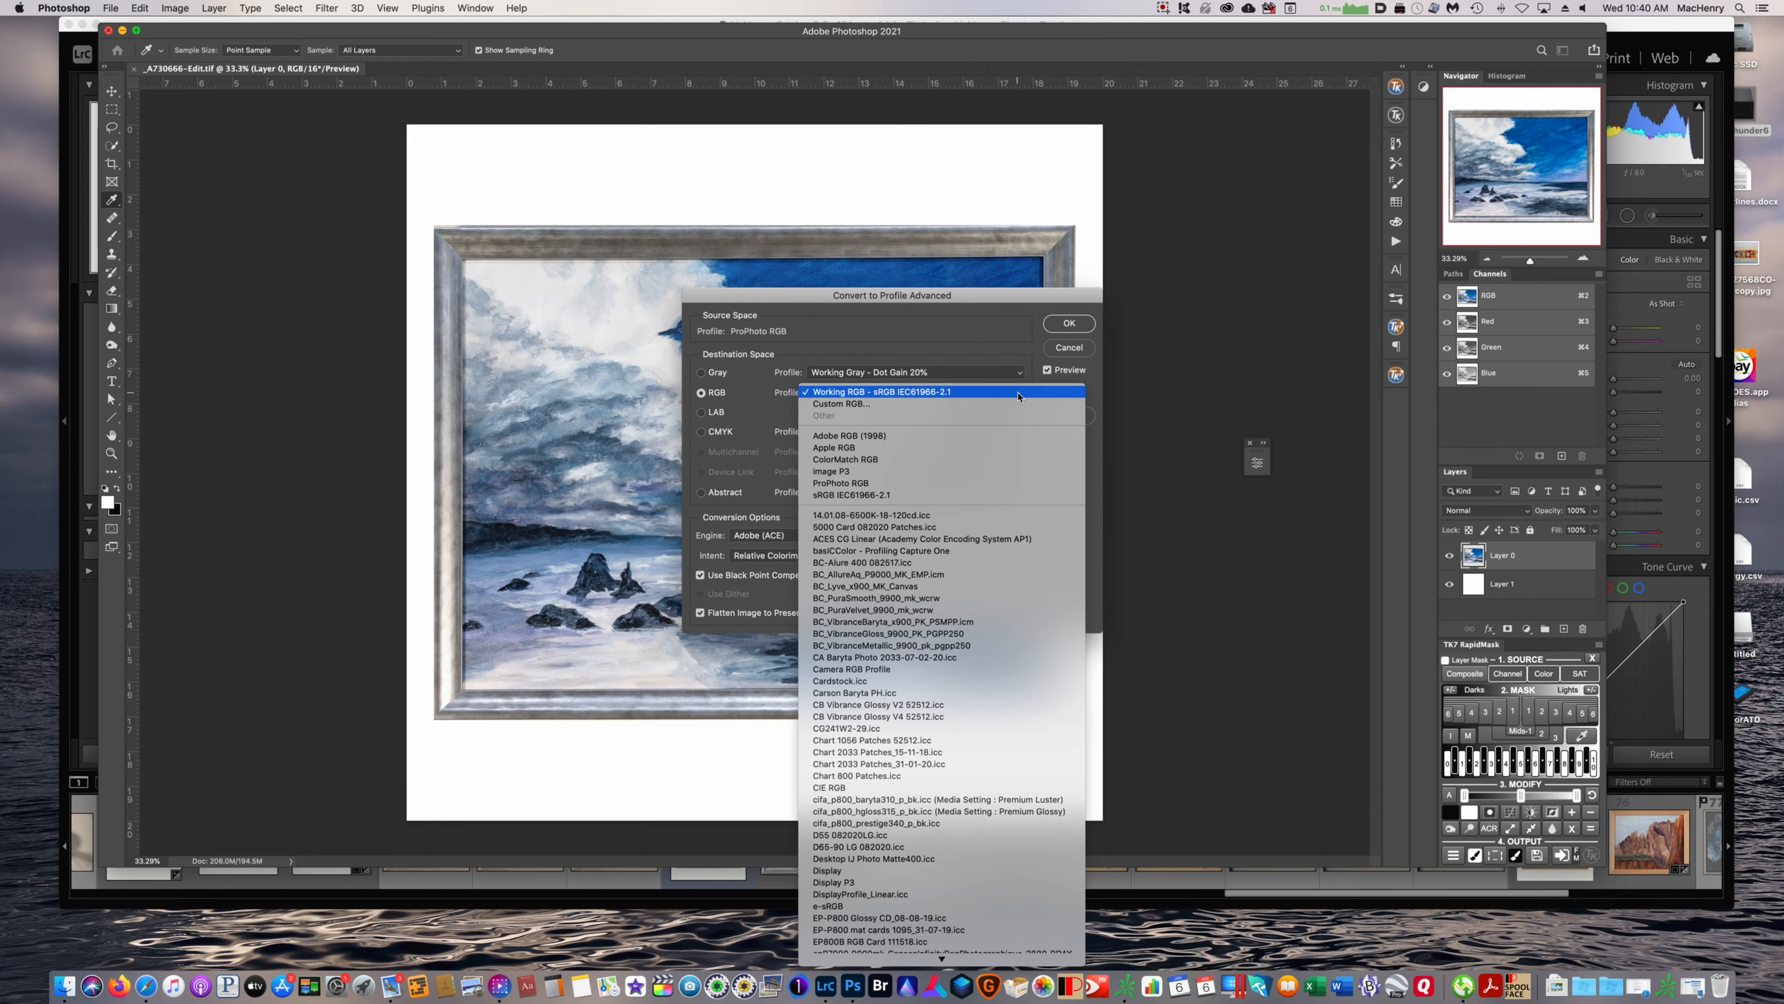
pyautogui.click(966, 448)
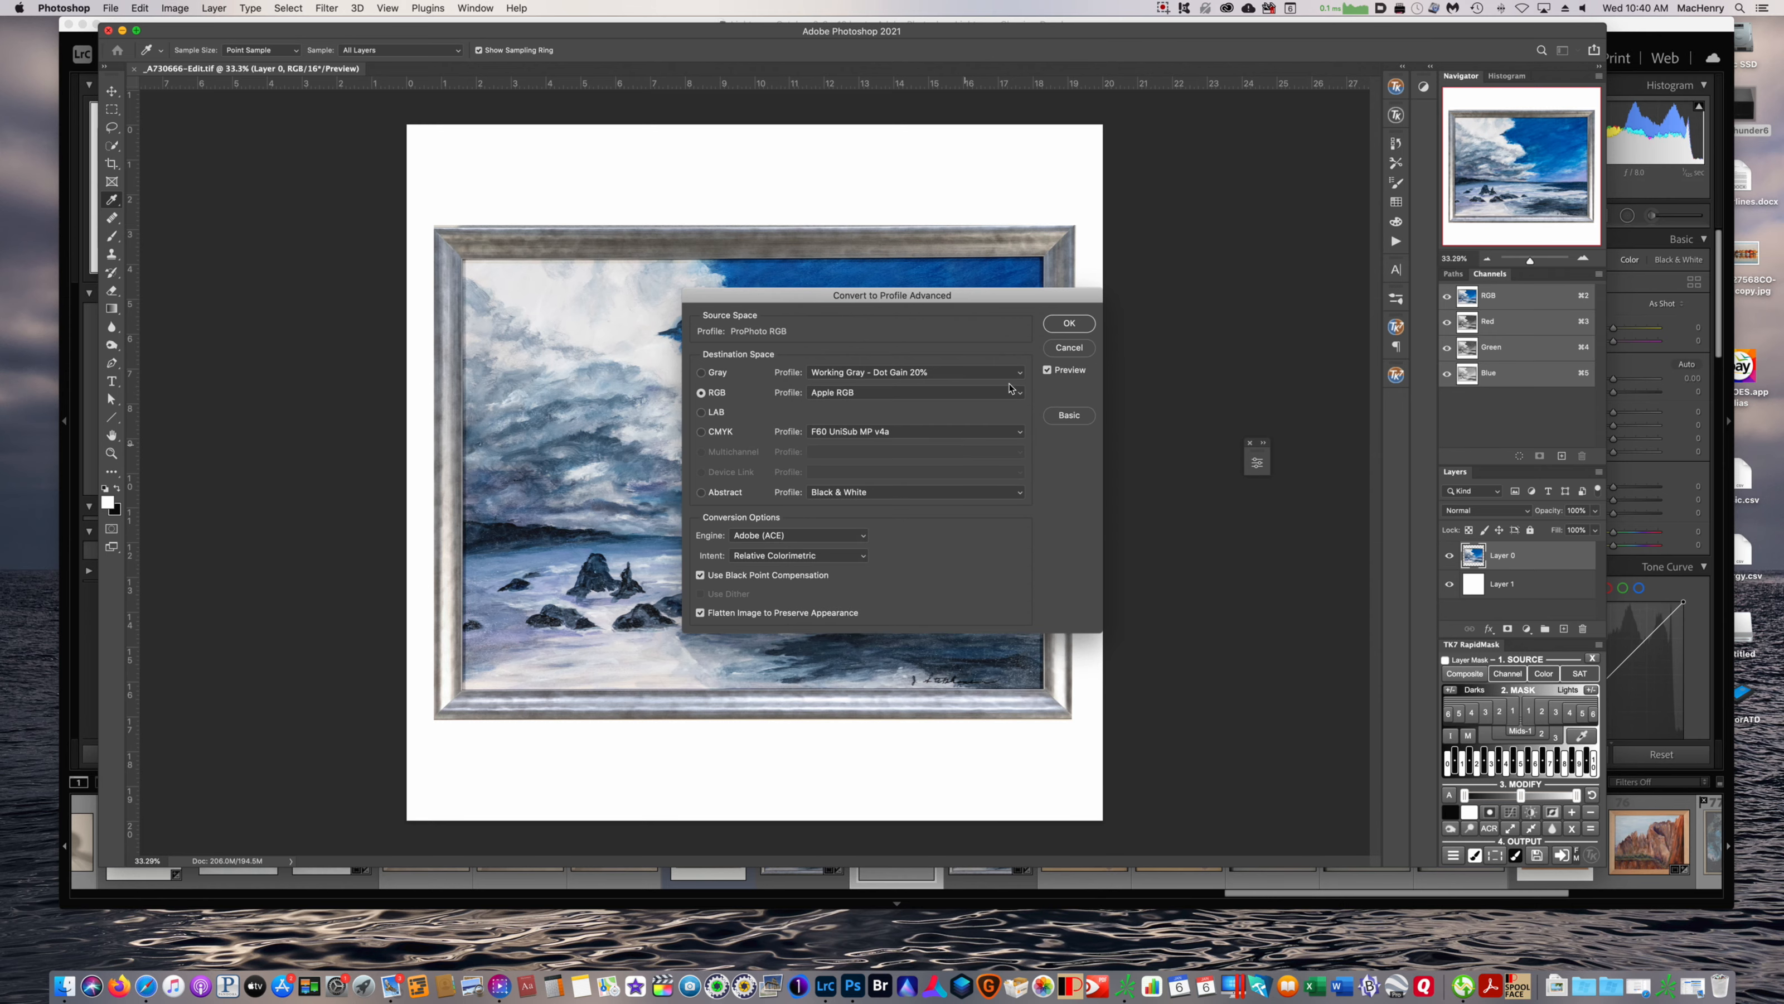
pyautogui.click(1019, 396)
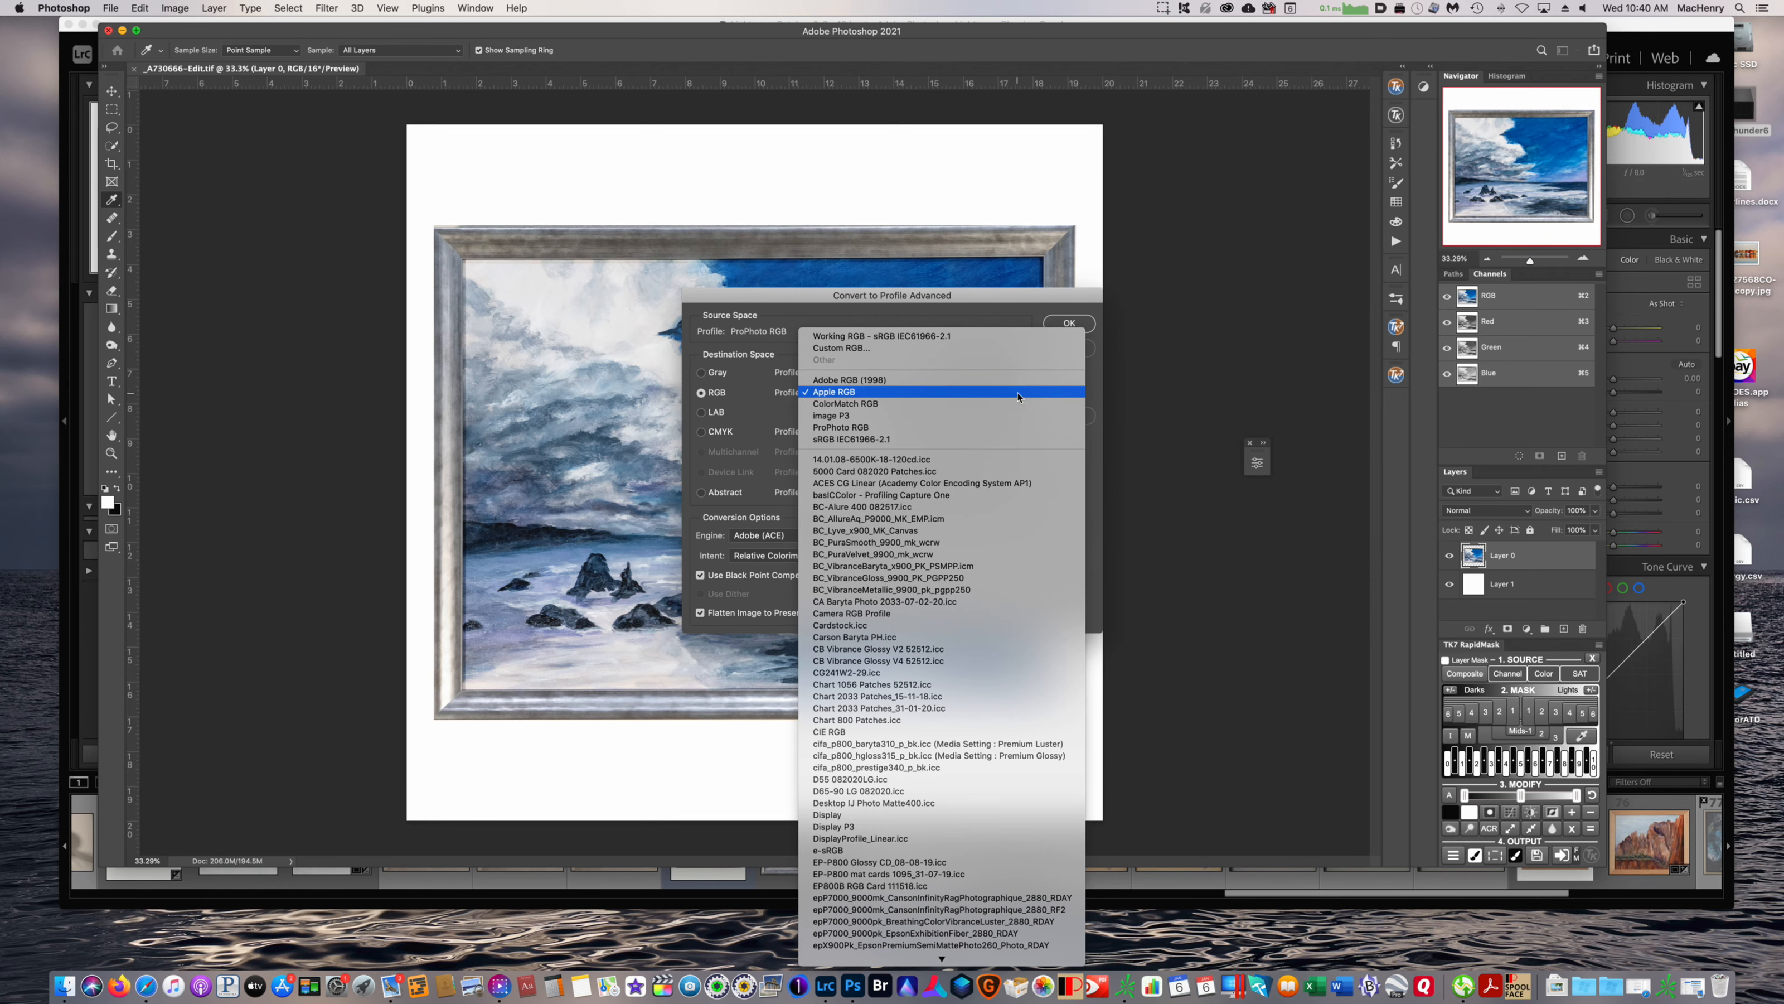
pyautogui.click(956, 390)
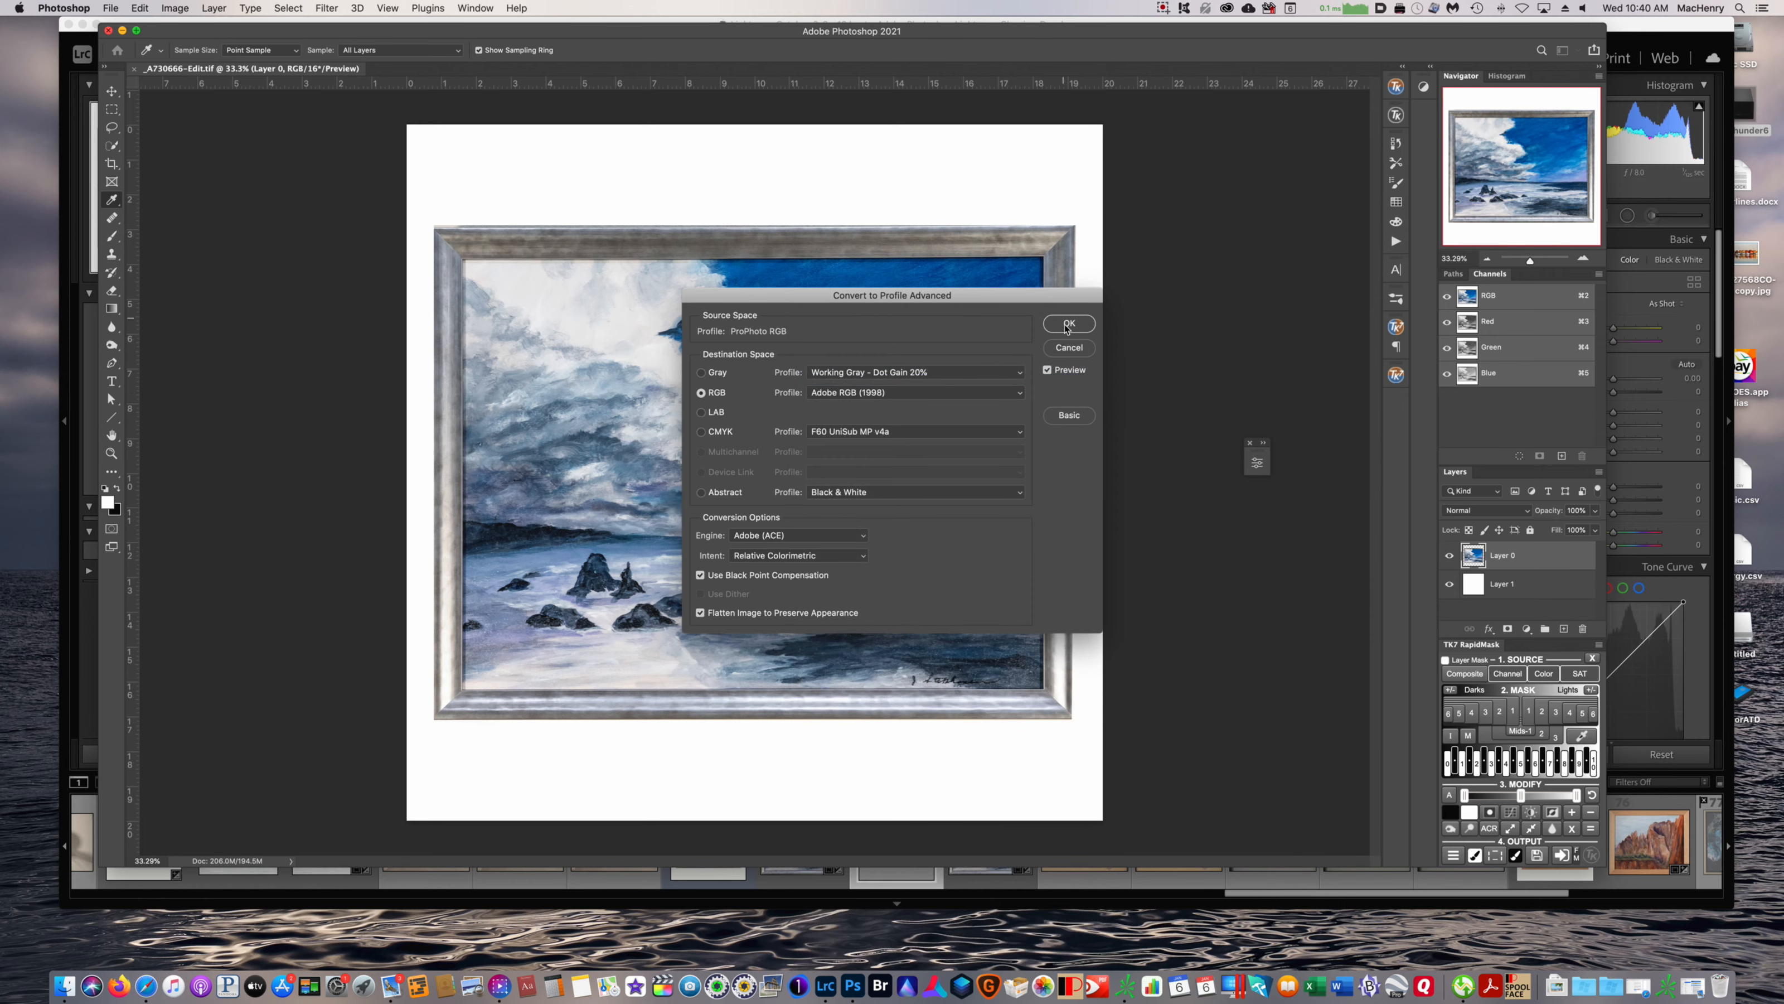
pyautogui.click(1066, 324)
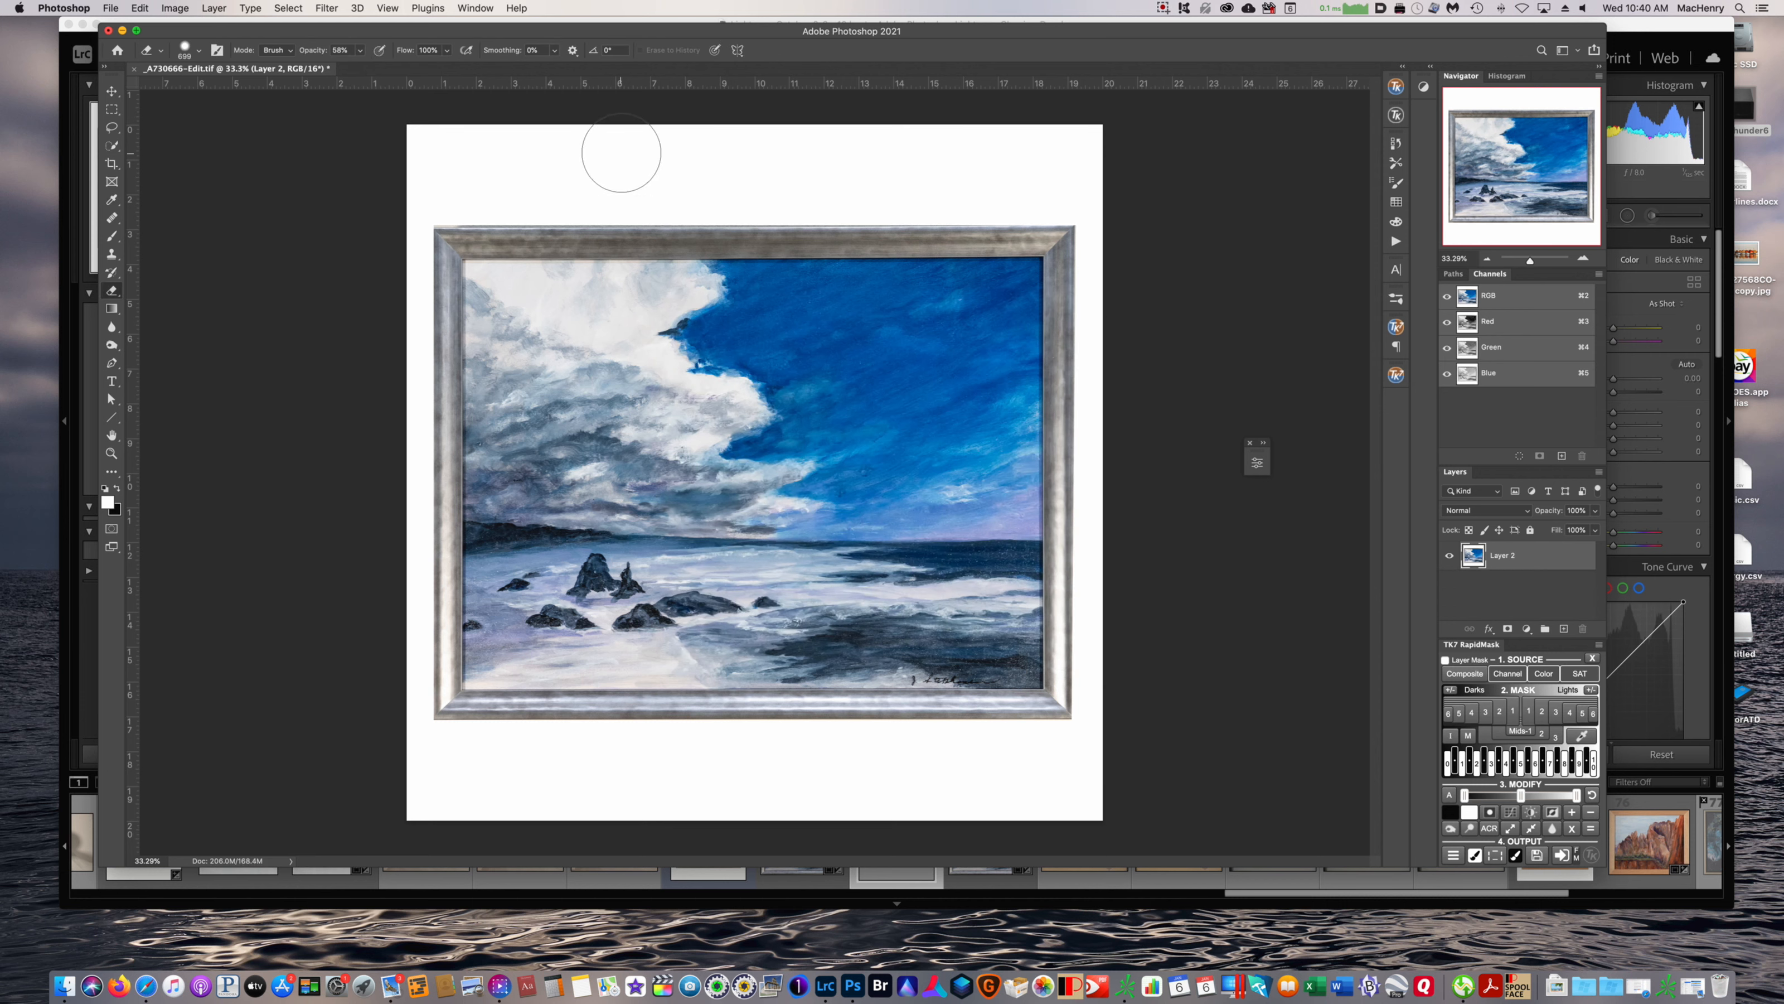
# Resample the image to 2000 by 2000 pixels, keeping the proportions linked
pyautogui.click(175, 9)
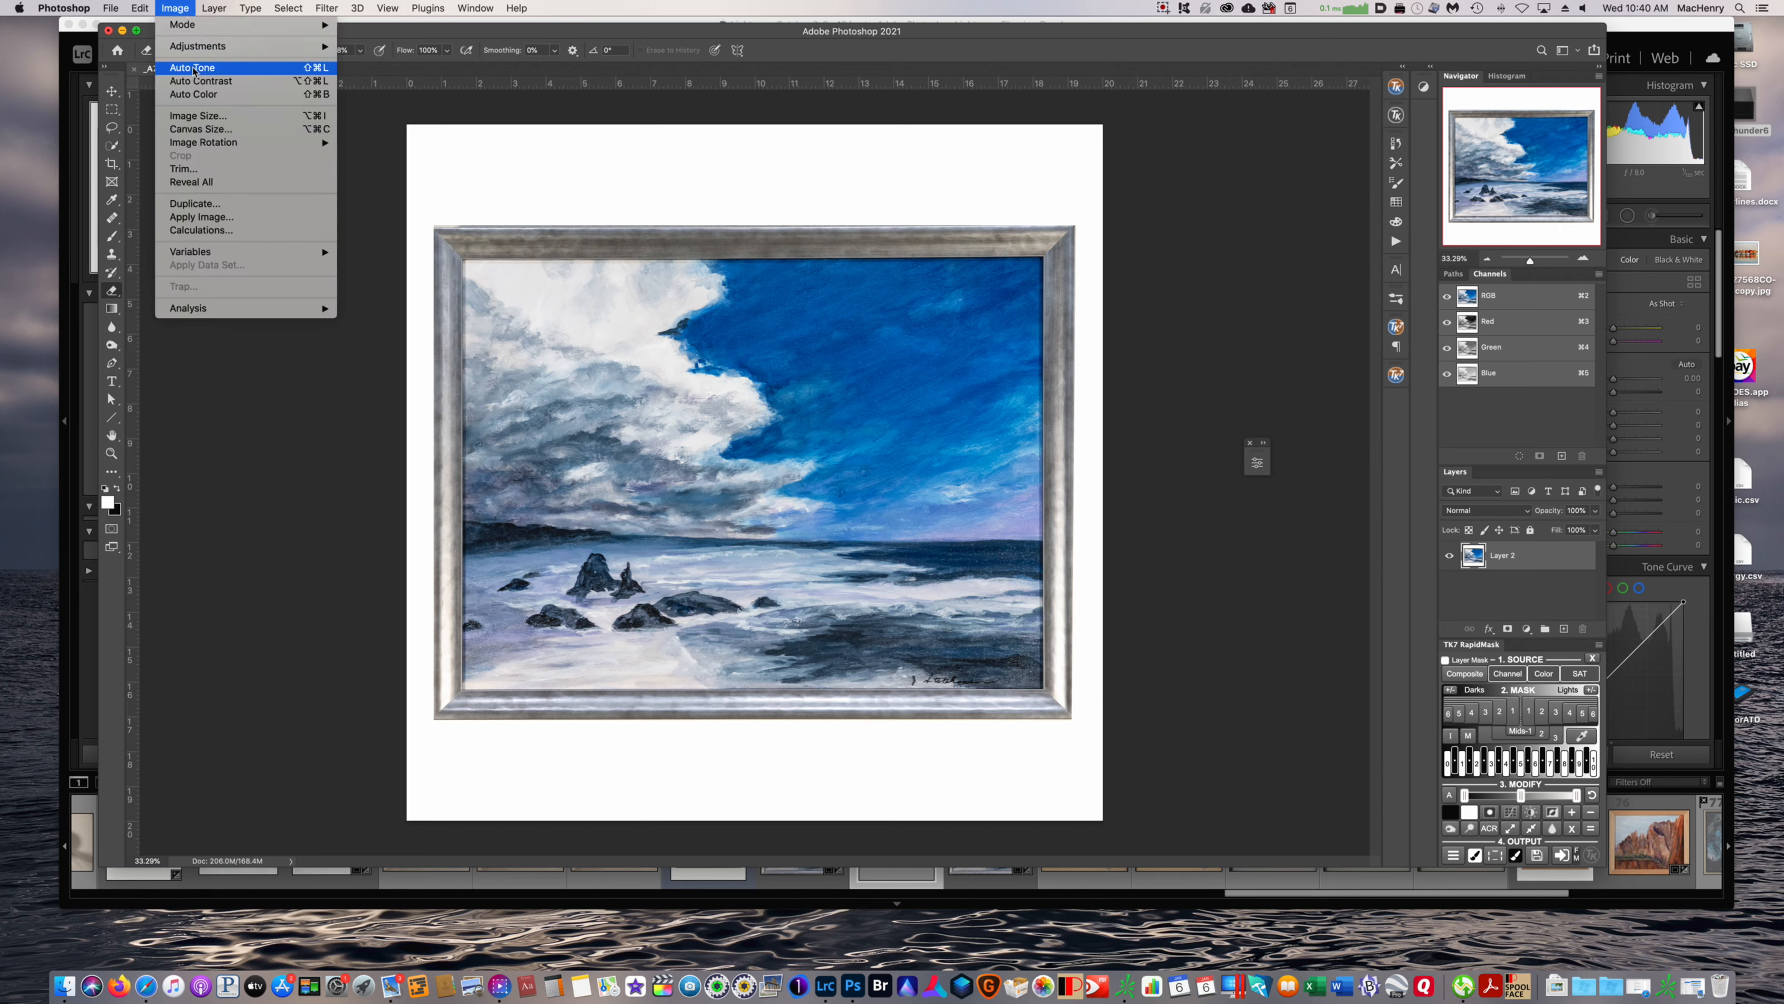
pyautogui.click(222, 116)
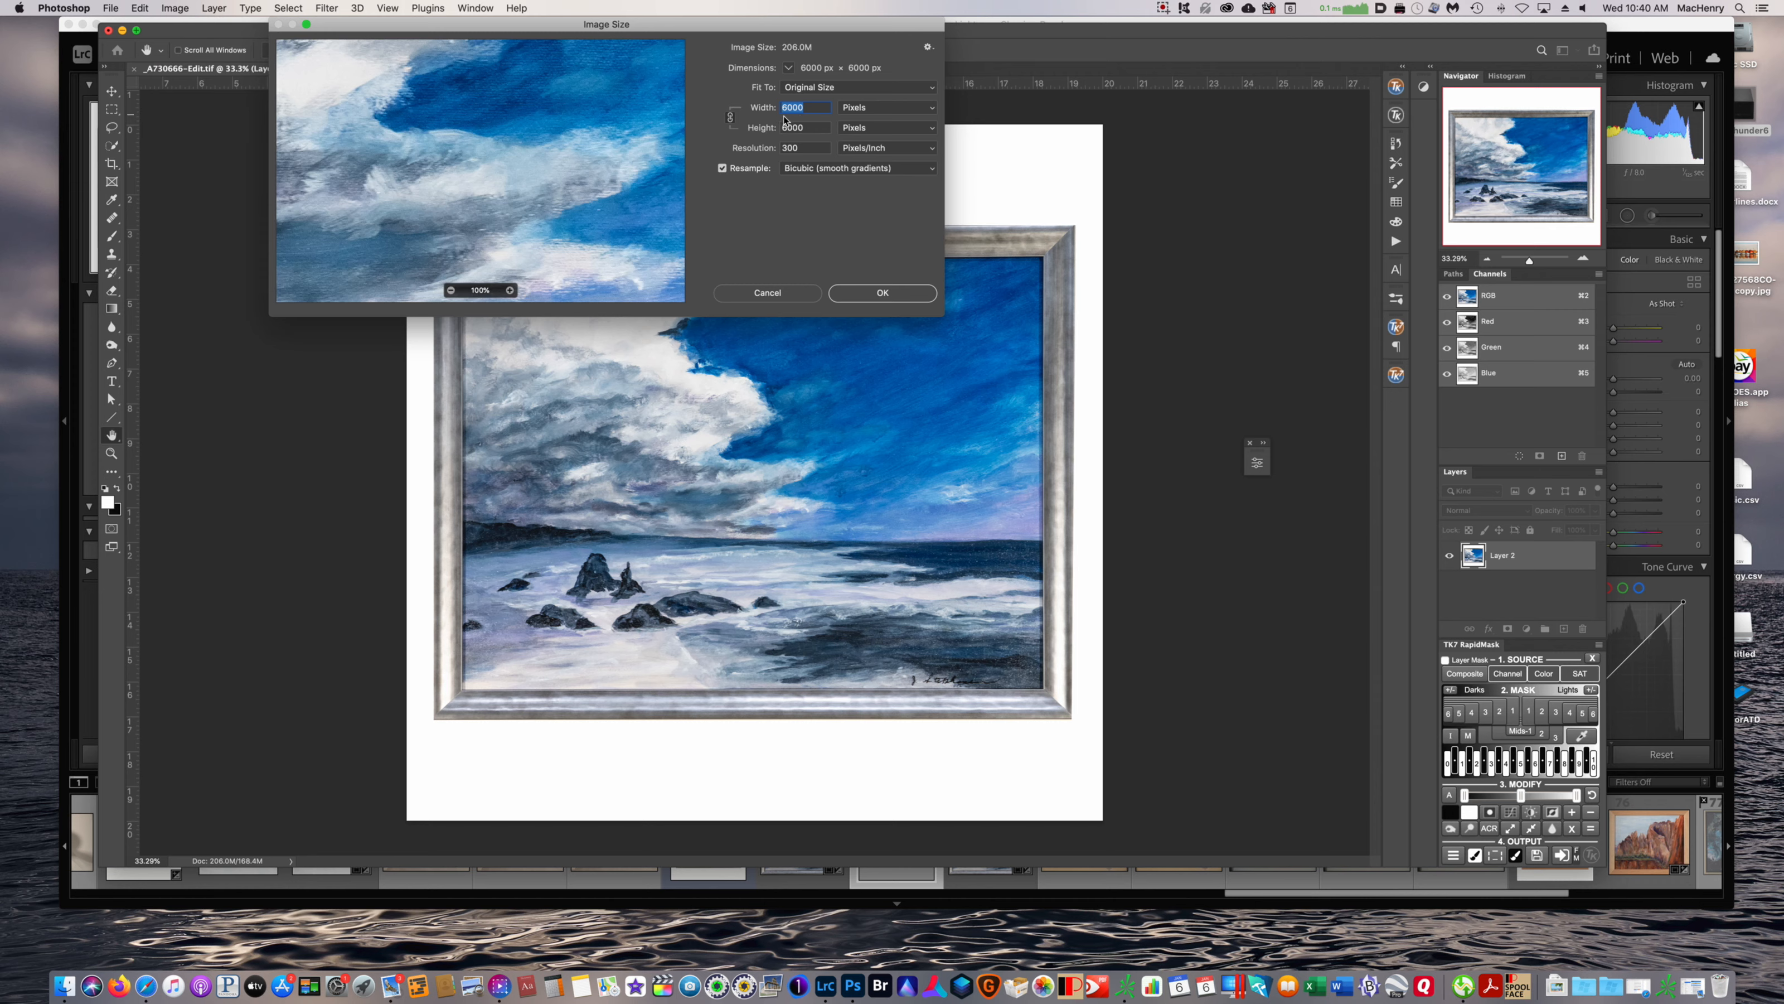
pyautogui.click(813, 110)
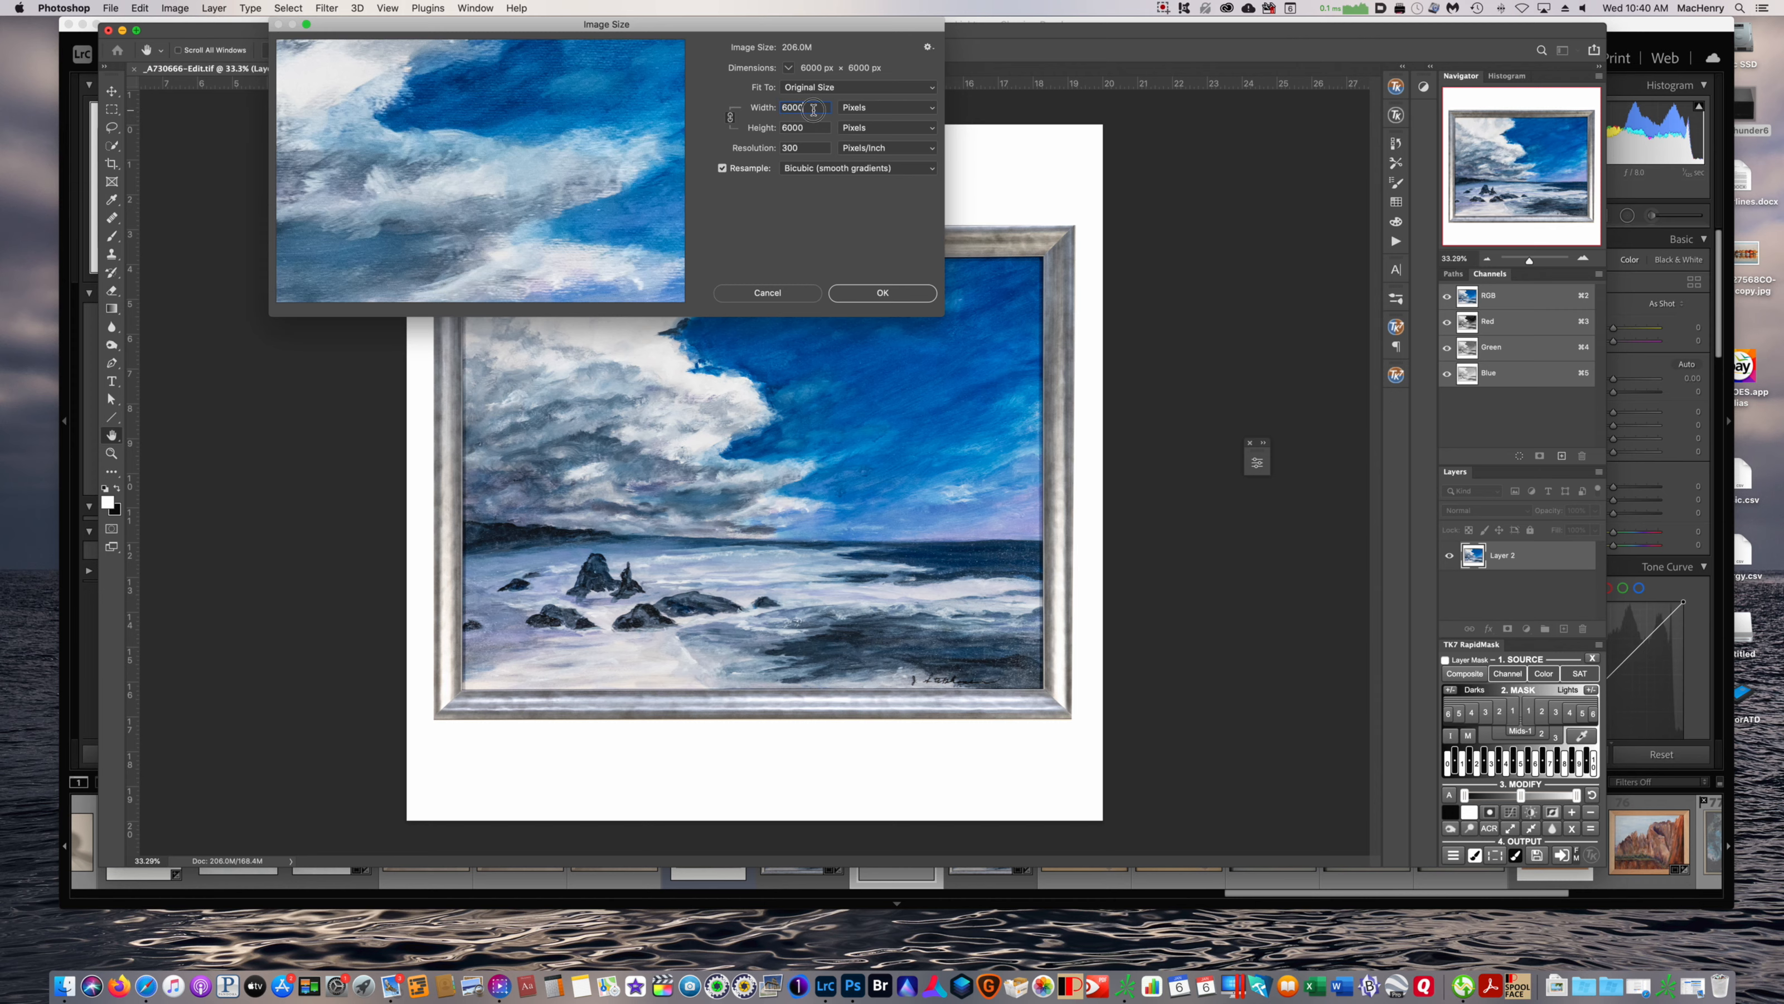
pyautogui.doubleClick(814, 109)
pyautogui.write('2000')
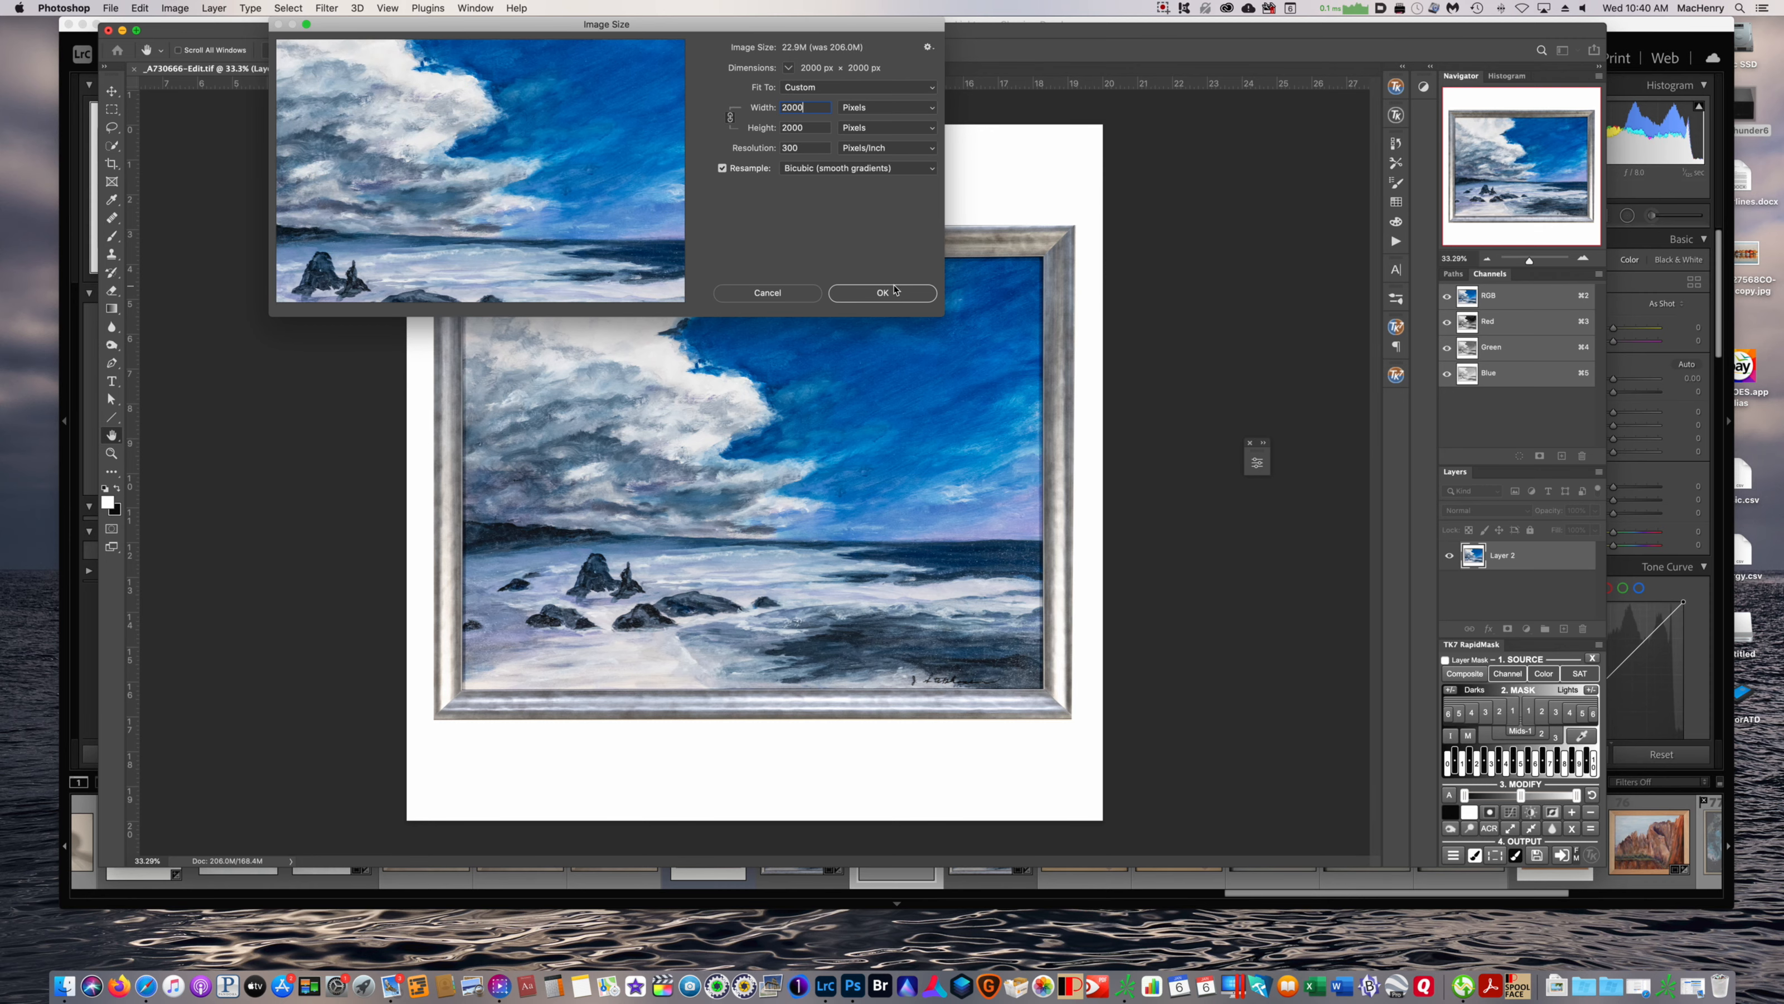
pyautogui.click(885, 294)
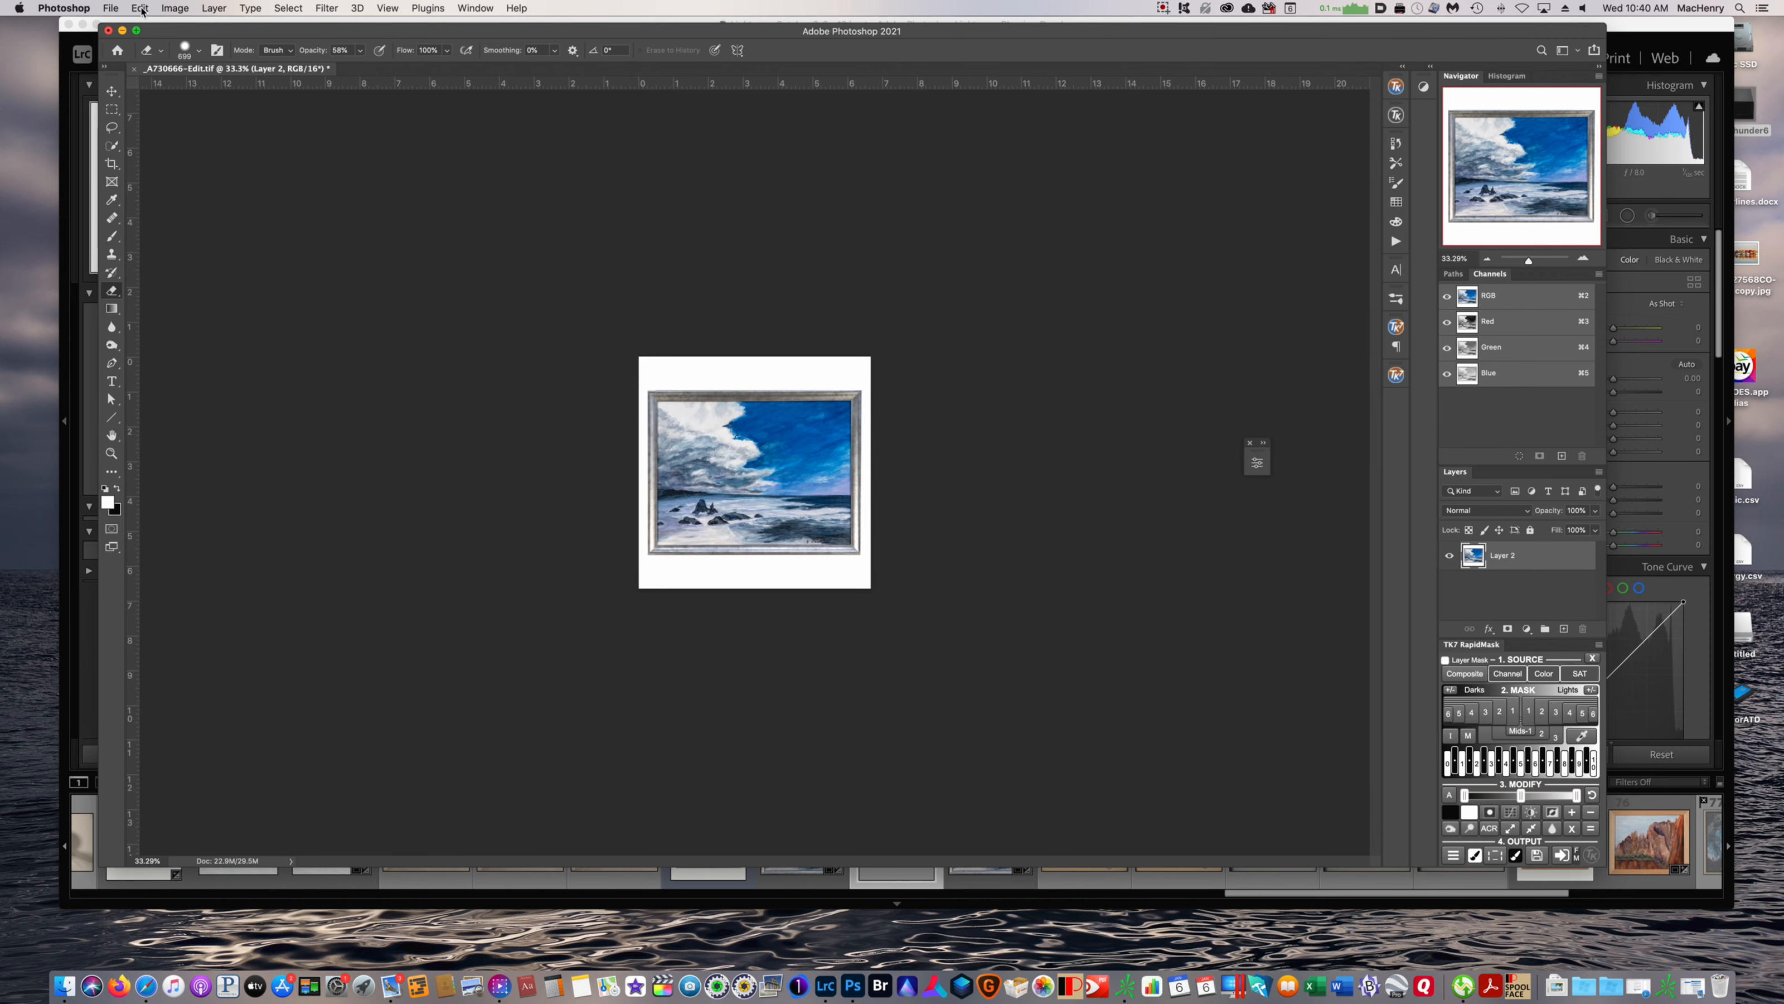
# Save a copy without layers as the JPEG _A730666-Edit.jpg in the ABTS122220 folder, at Maximum quality 12 with the Baseline (Standard) format
pyautogui.click(112, 8)
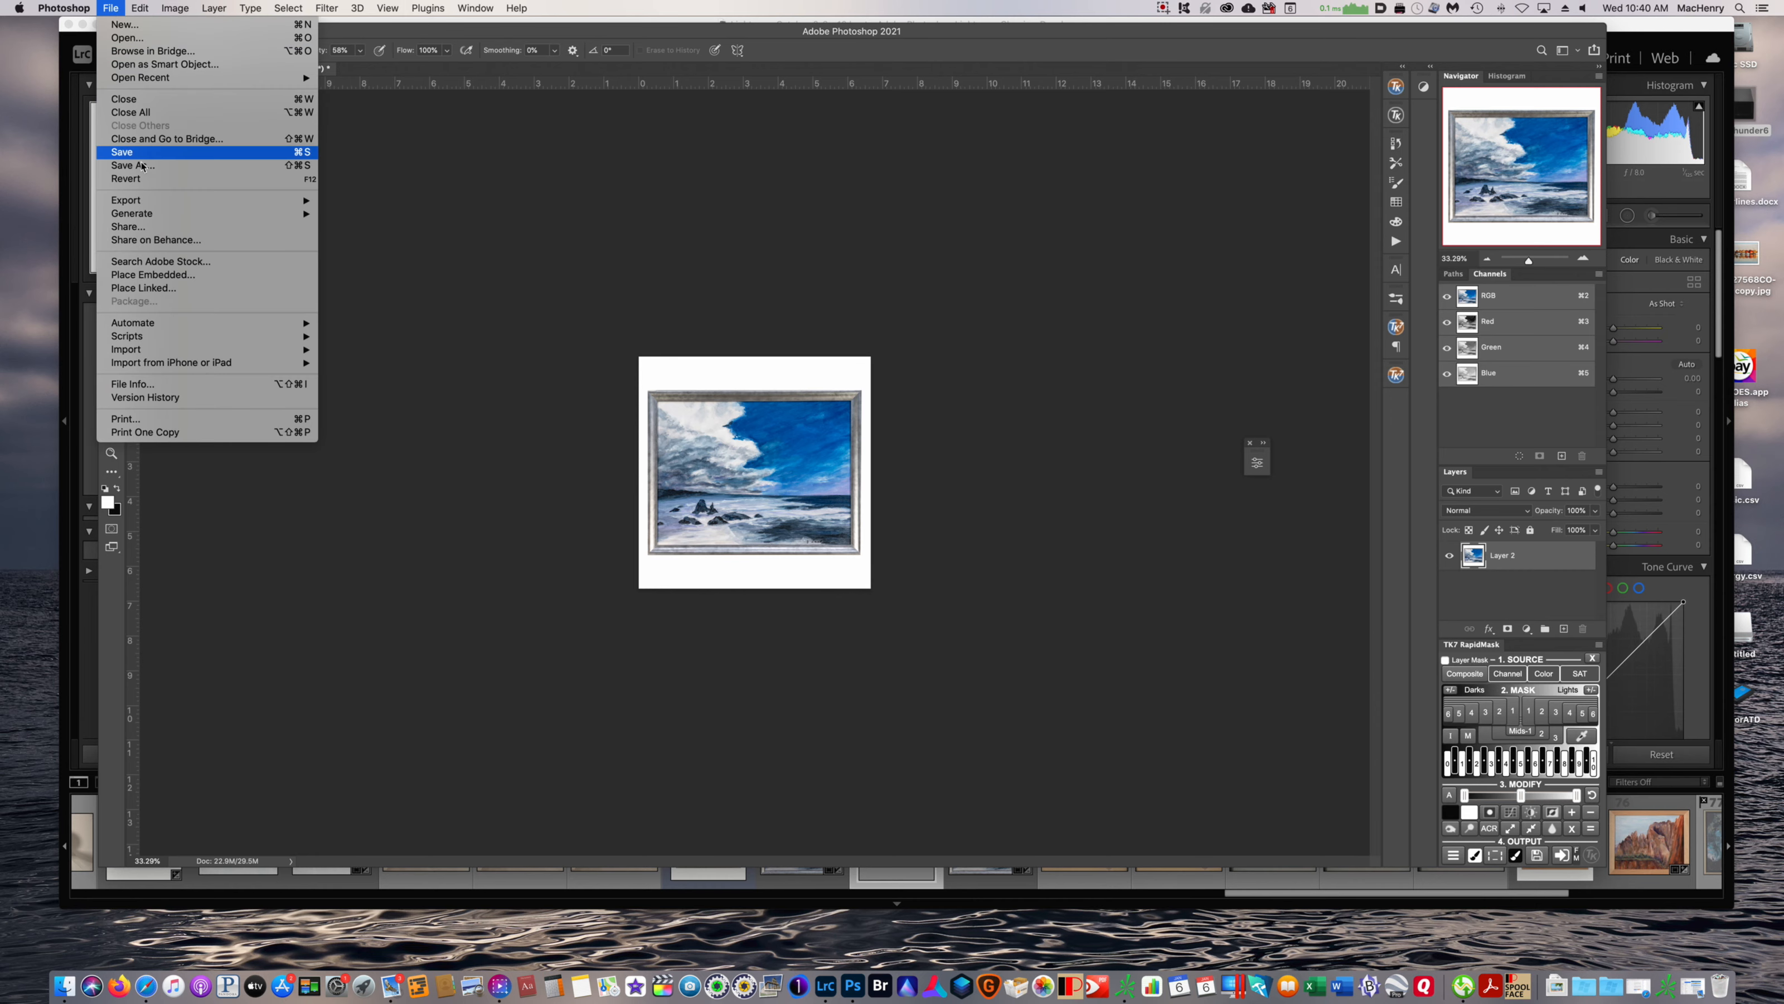
pyautogui.click(133, 167)
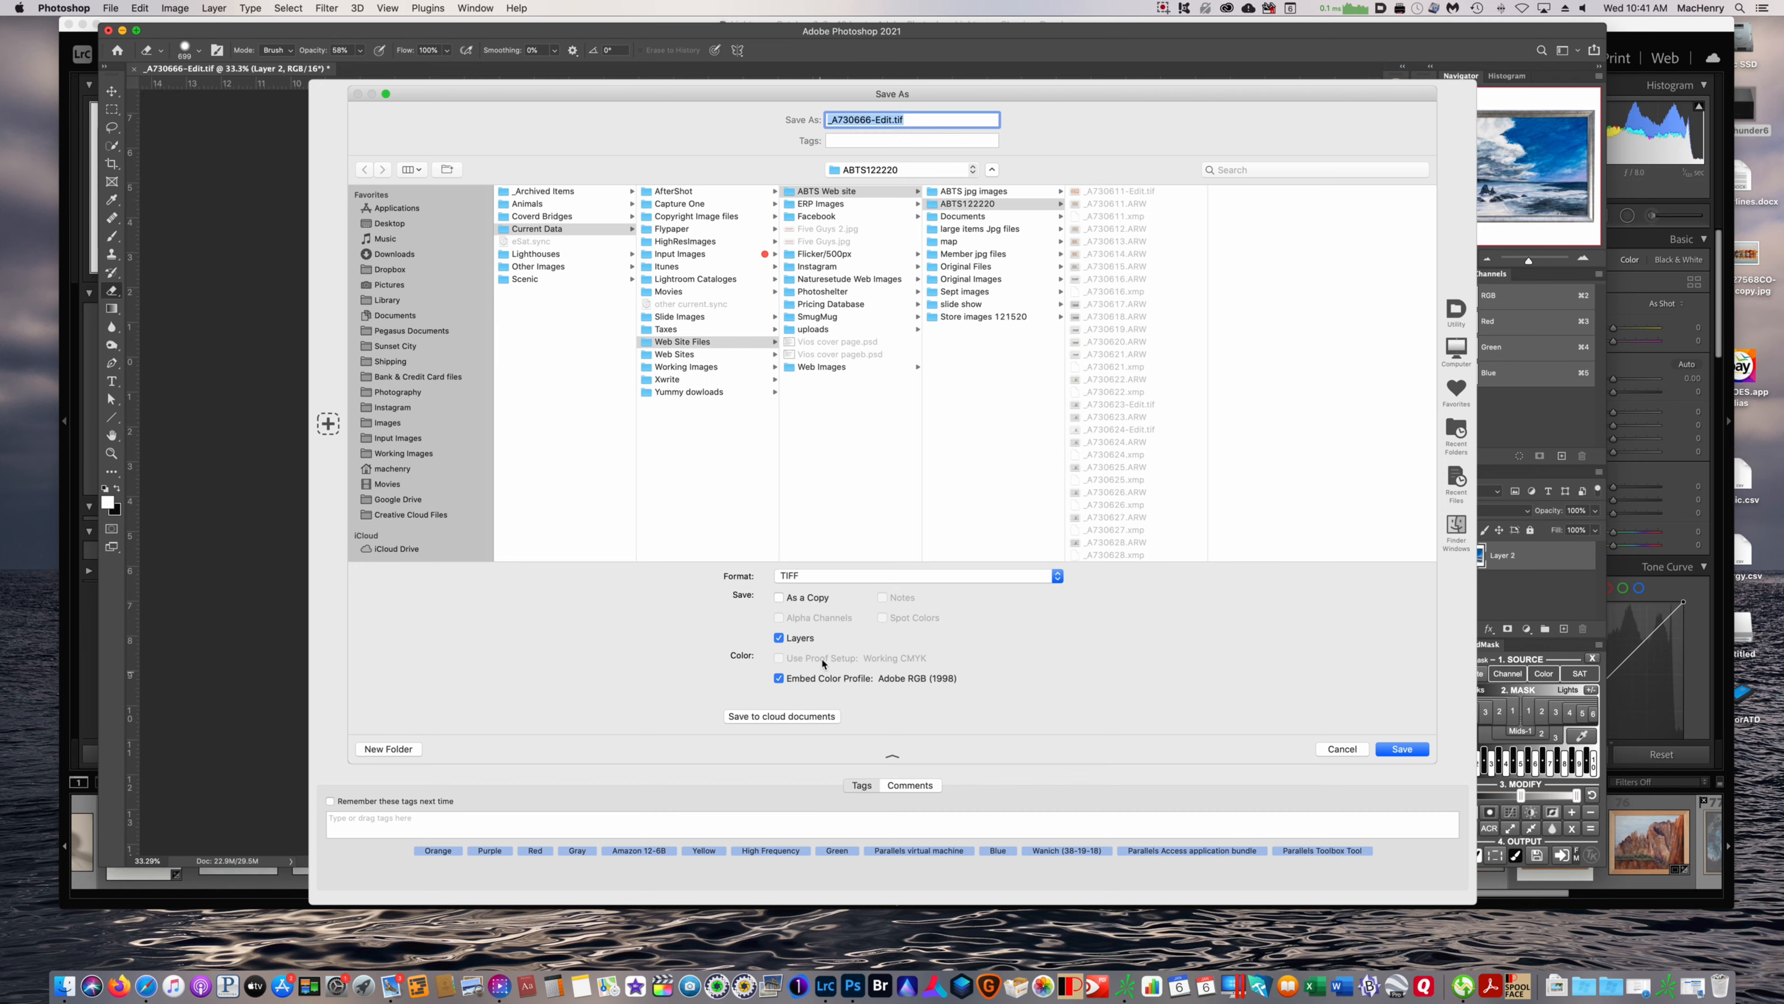
pyautogui.click(796, 642)
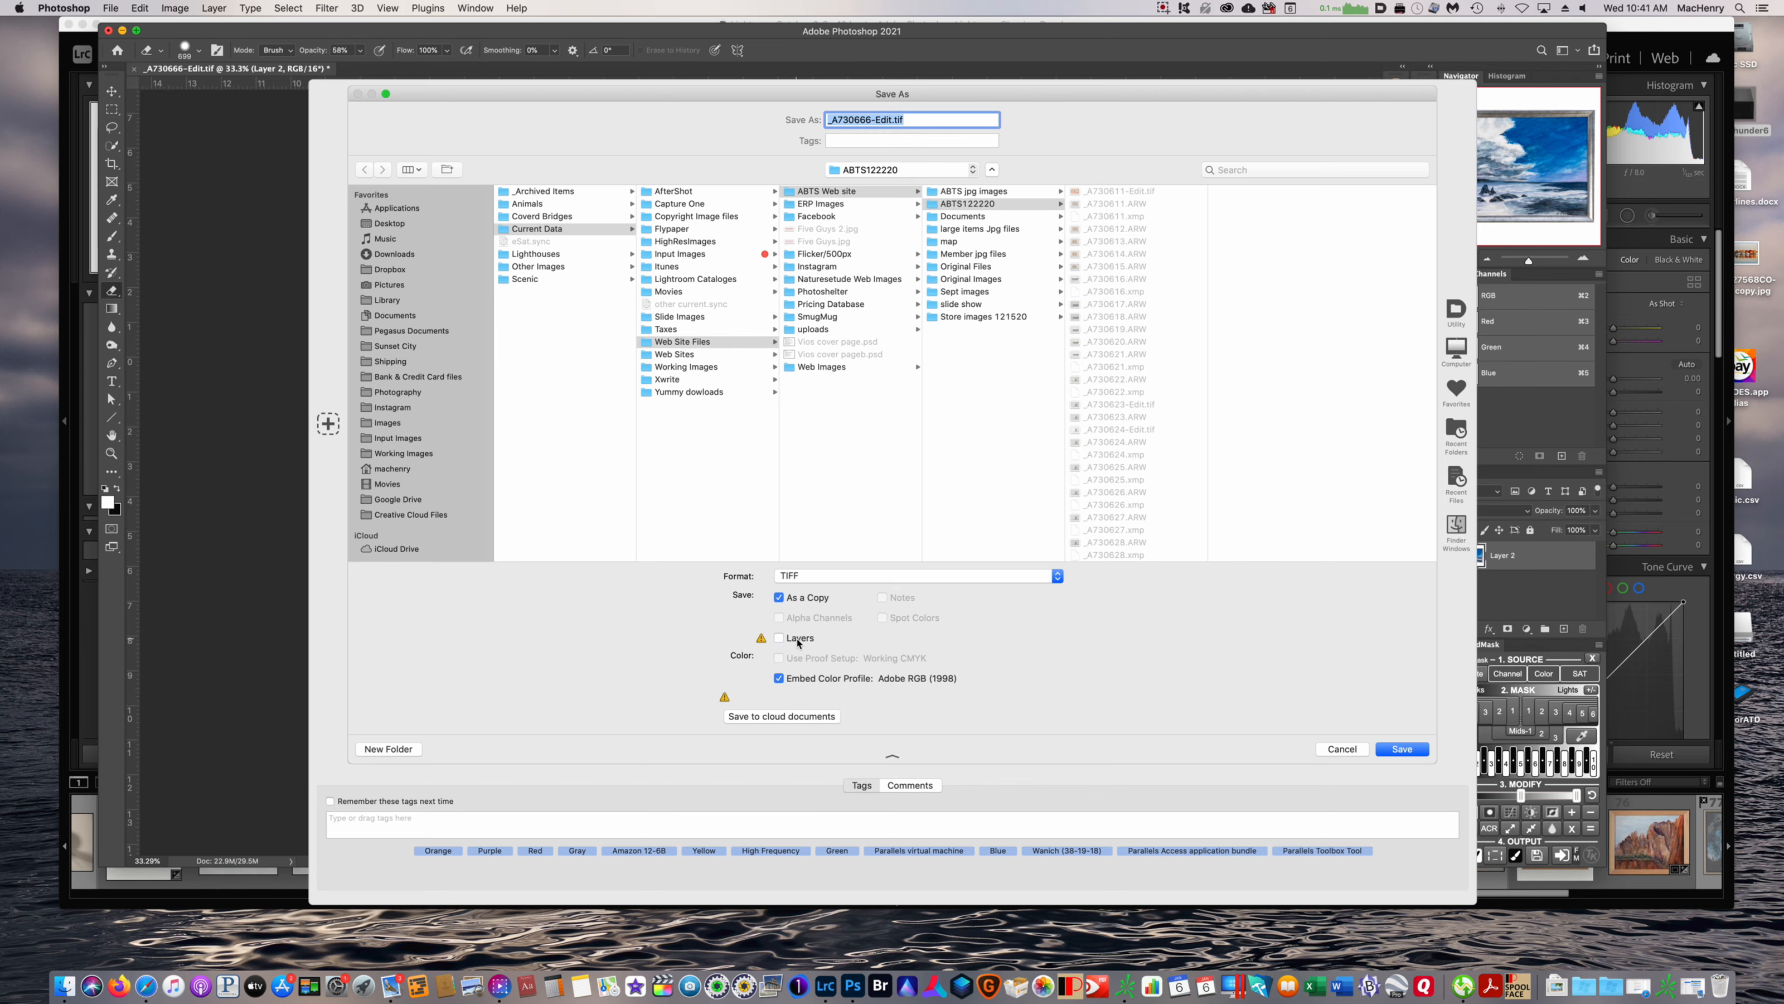
pyautogui.click(1057, 575)
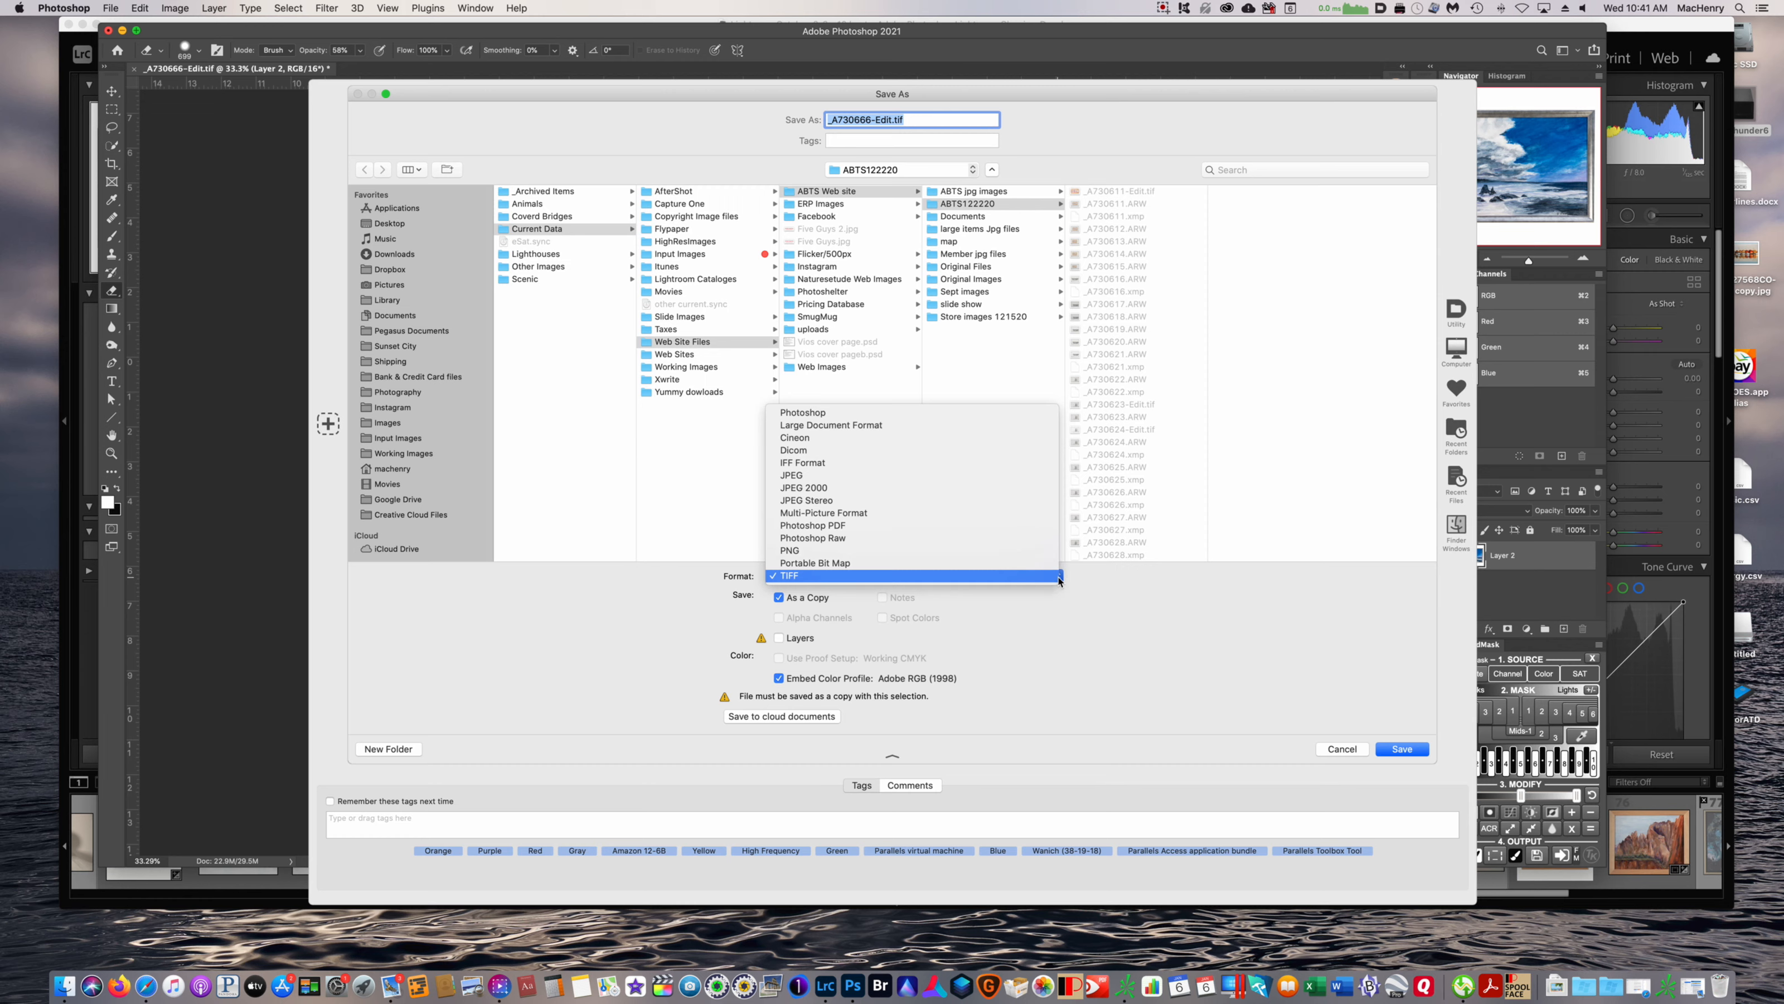
pyautogui.click(897, 475)
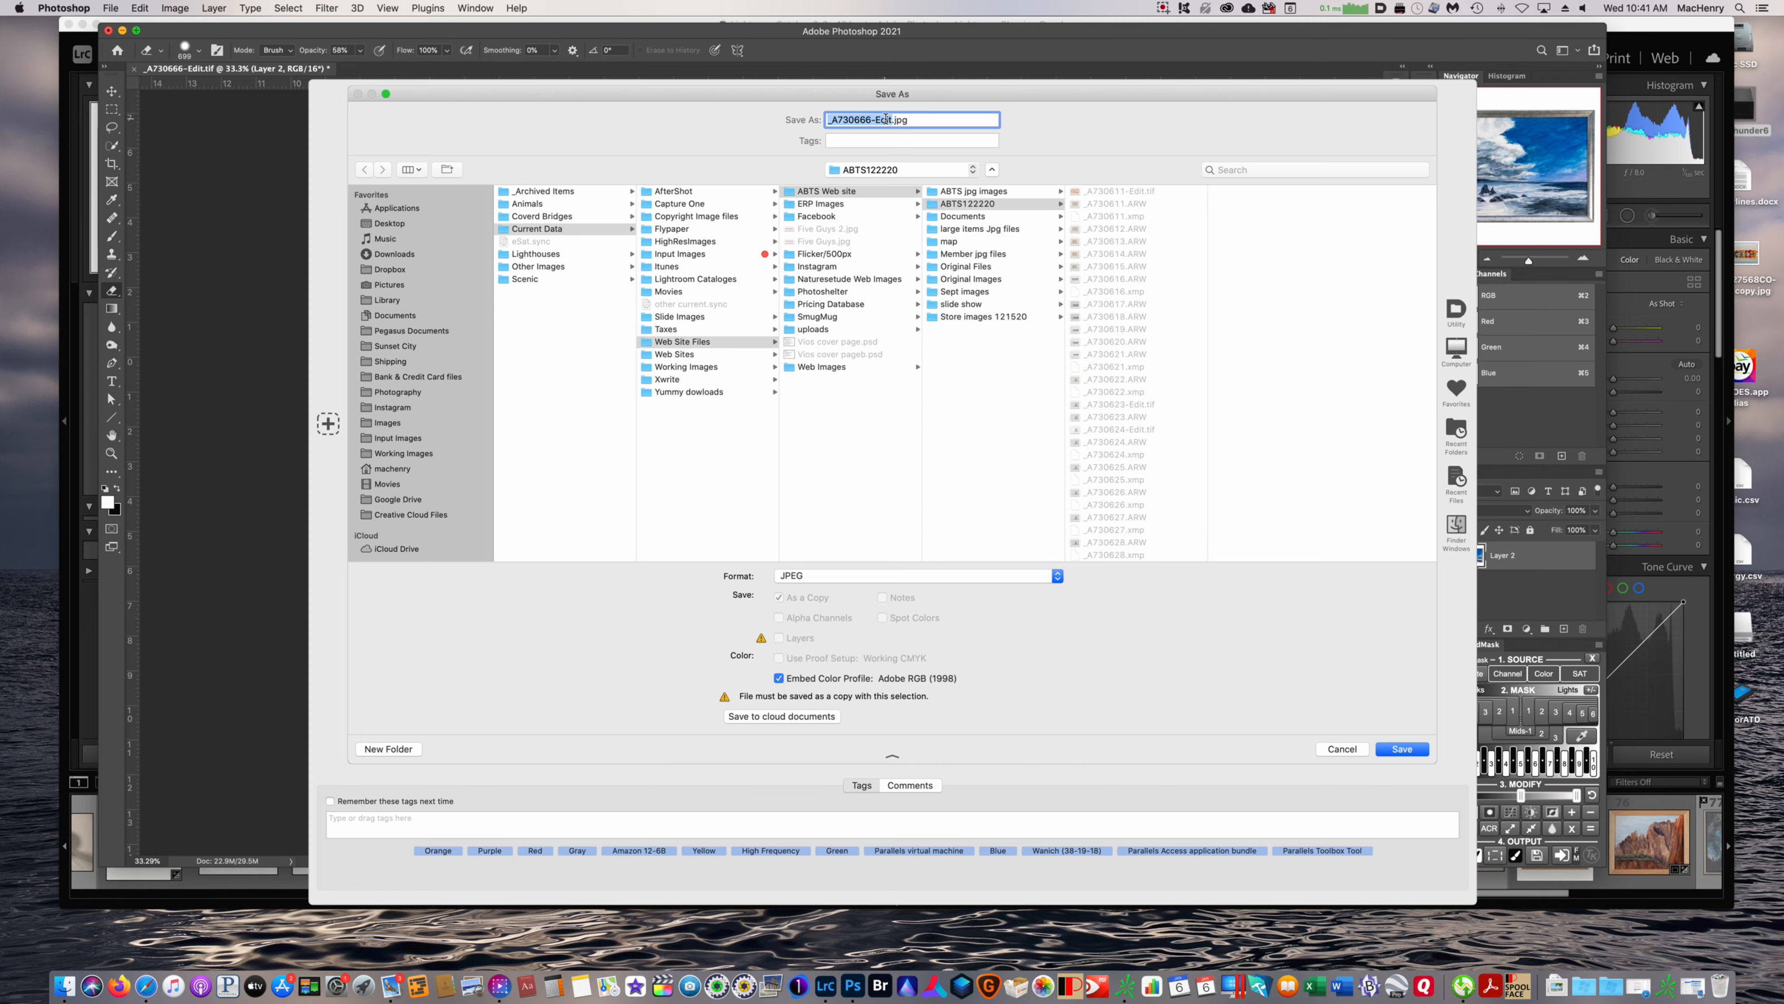
pyautogui.click(1402, 748)
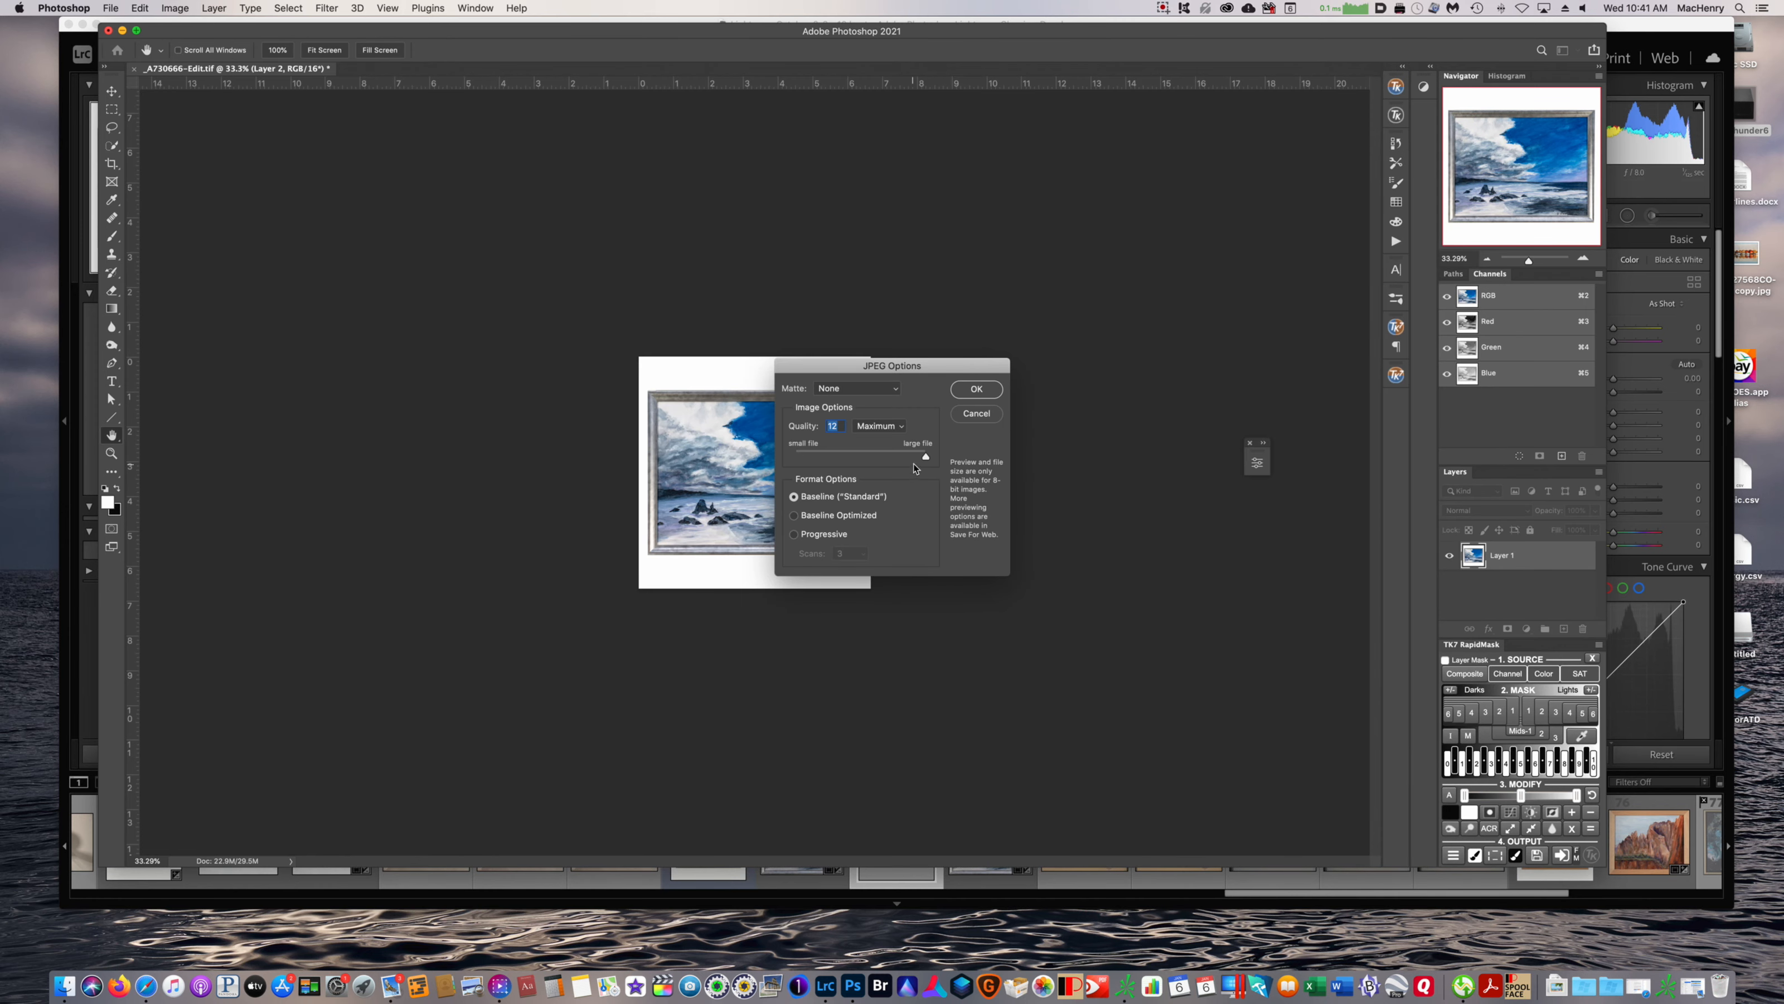
pyautogui.click(967, 391)
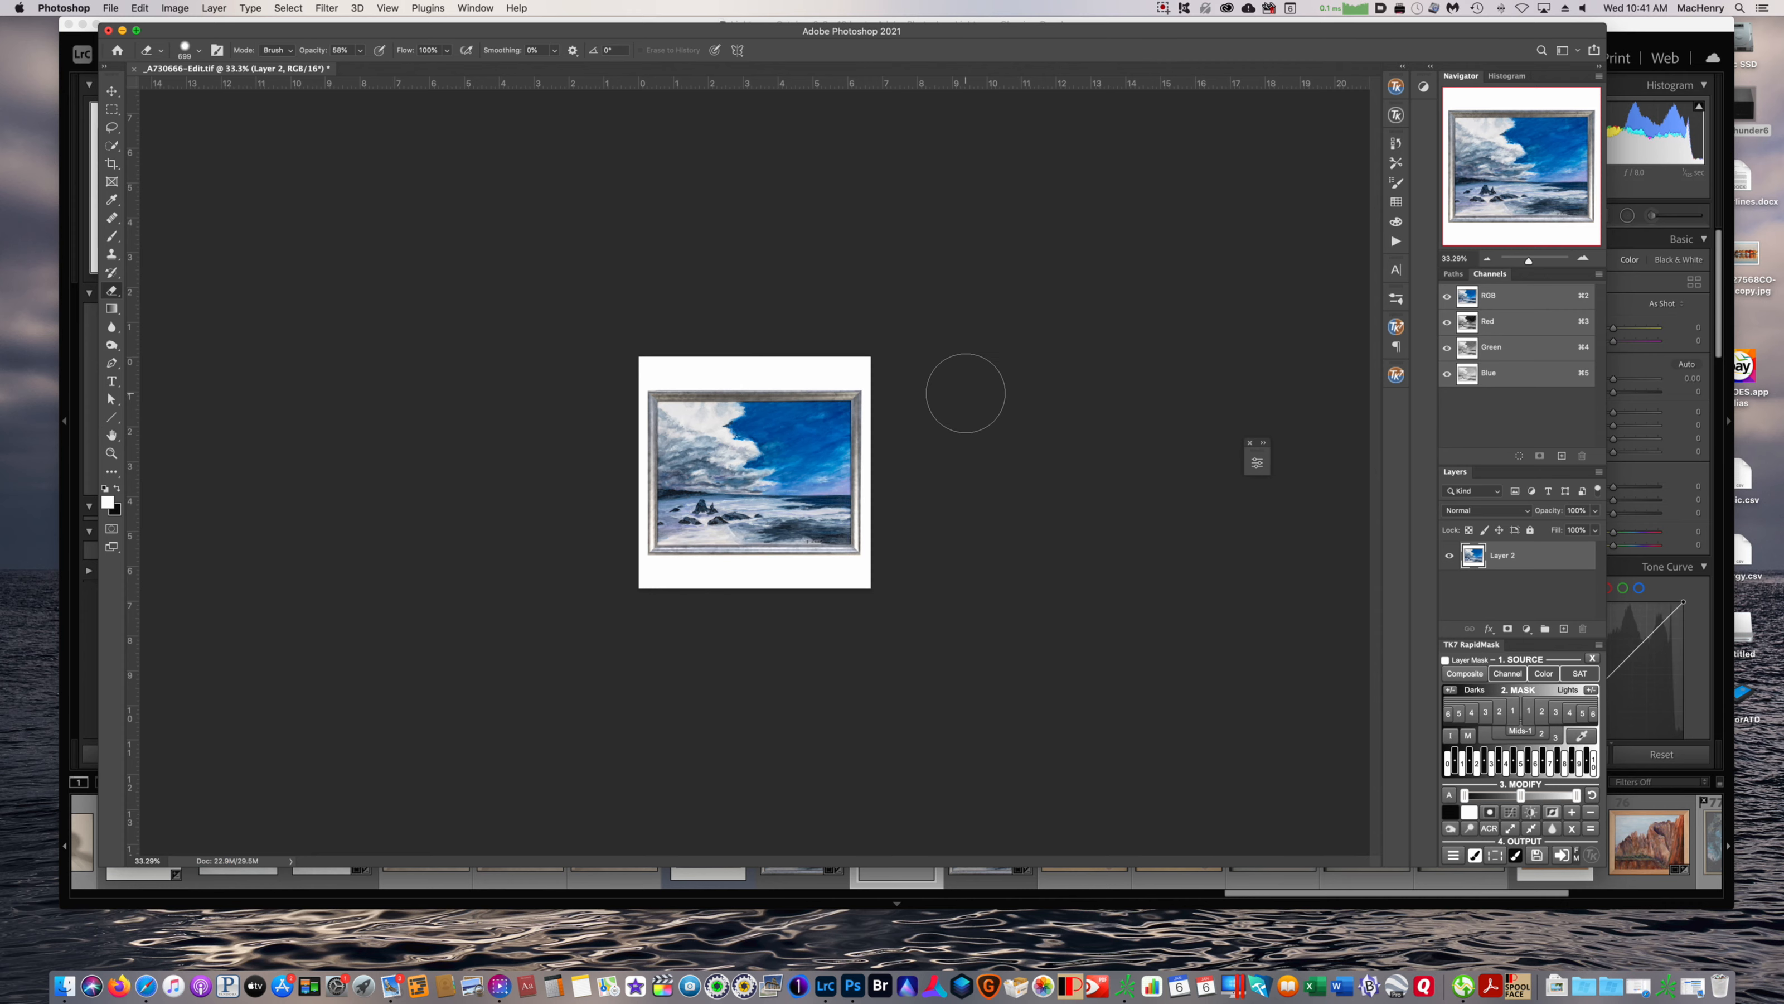